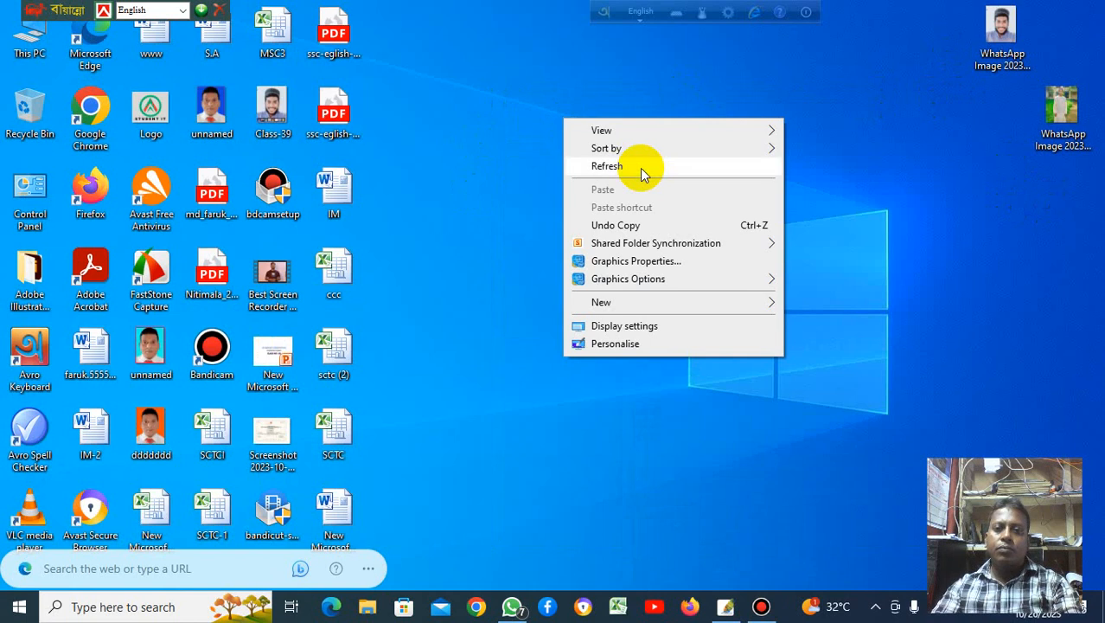
click(640, 167)
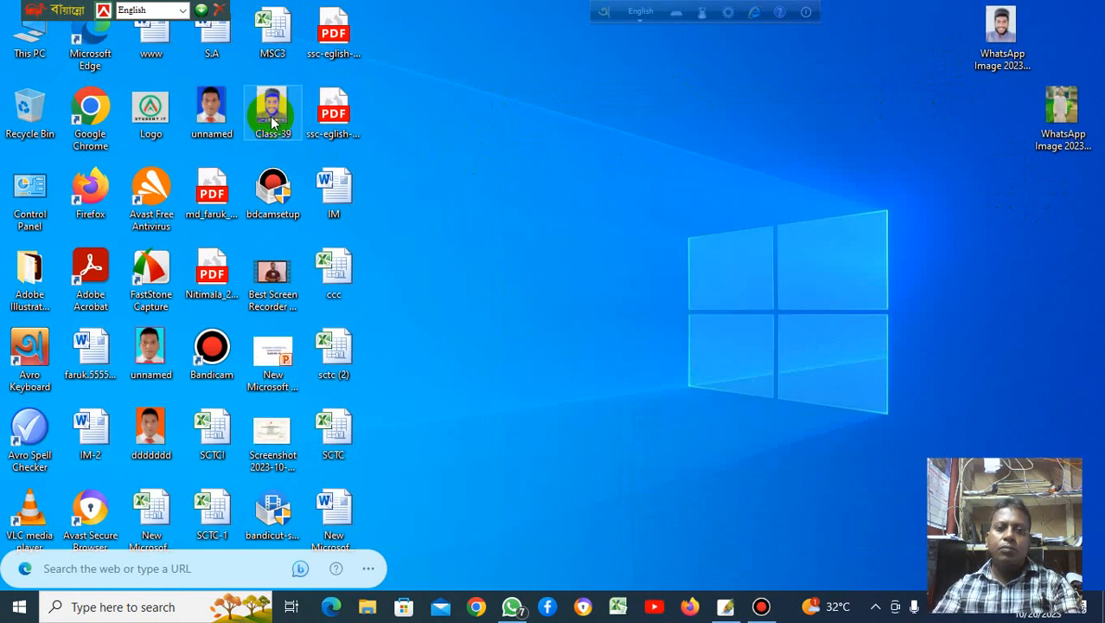
right_click(648, 130)
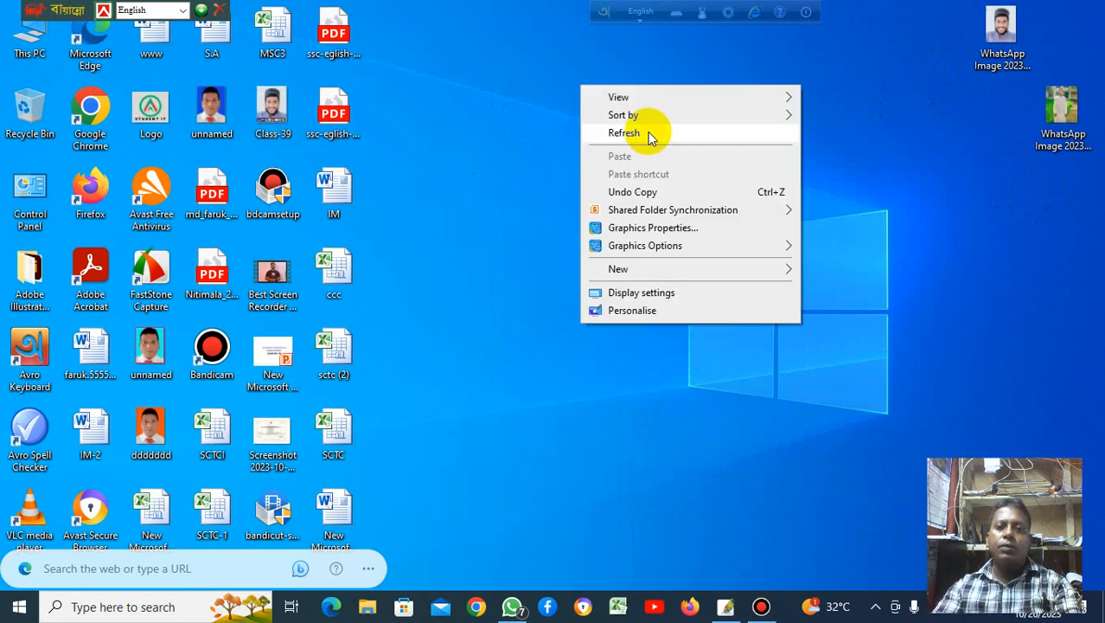
click(648, 131)
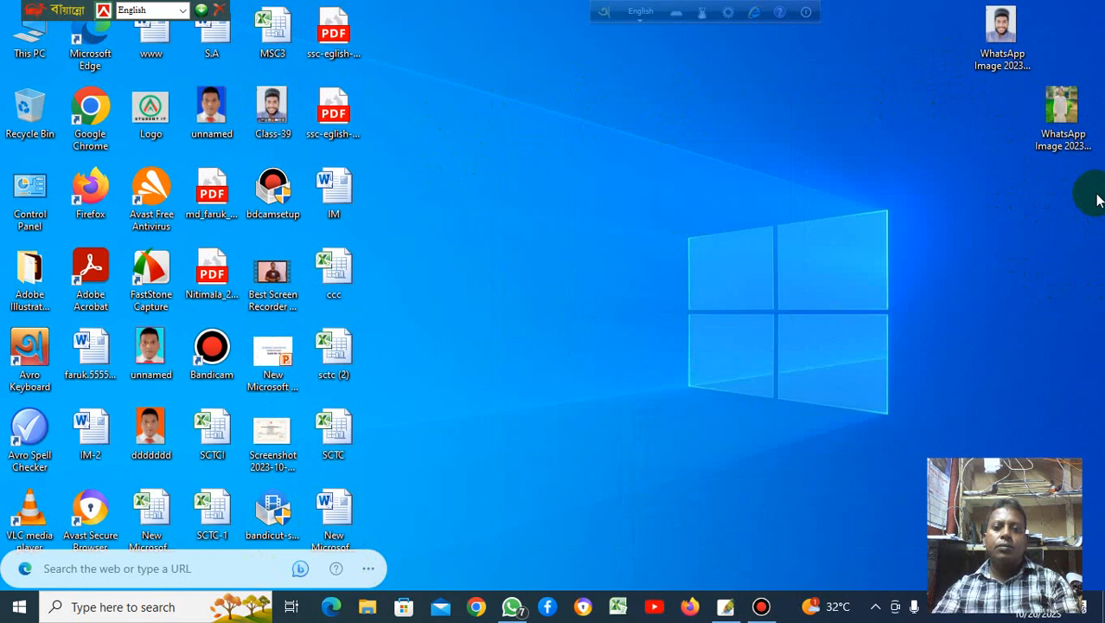
- Open the desktop WhatsApp photo of the boy in a white tunic standing in a garden
click(1069, 120)
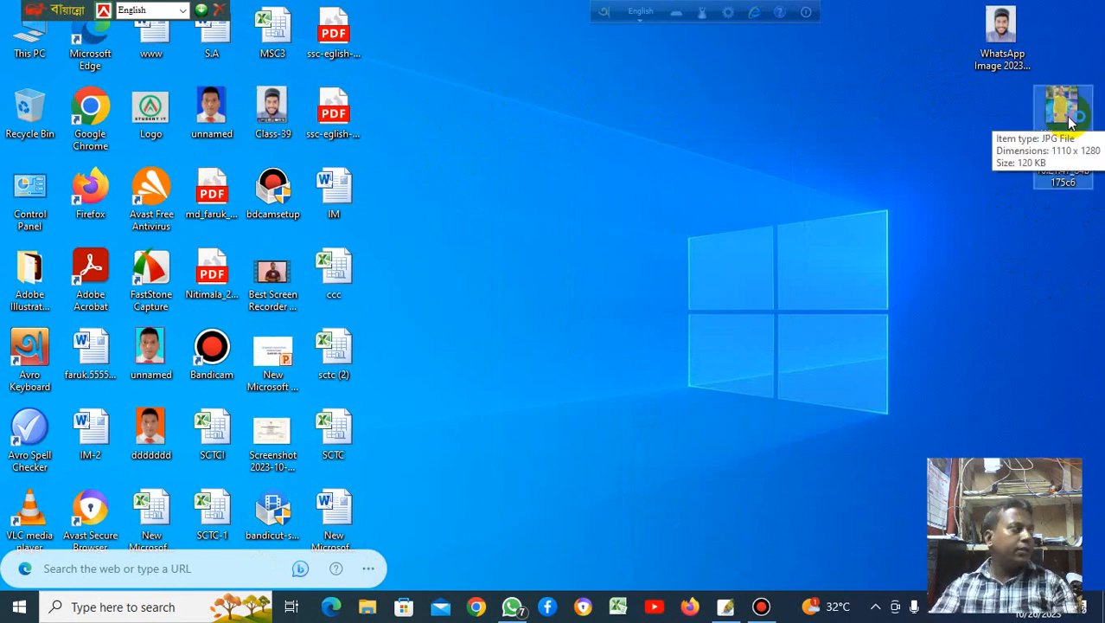
double_click(1069, 120)
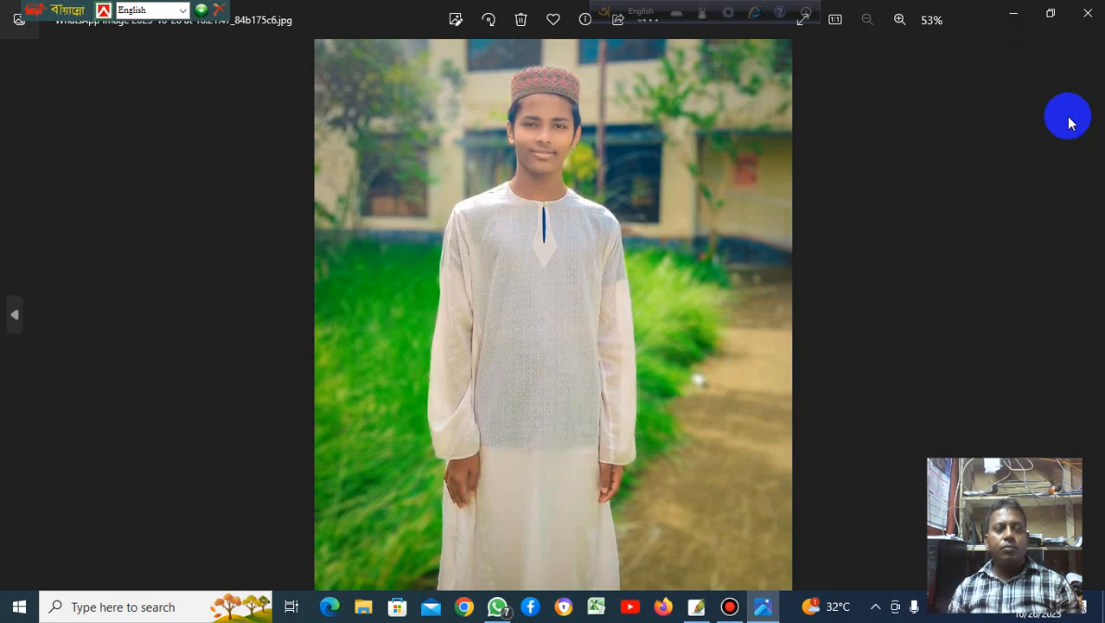
click(548, 293)
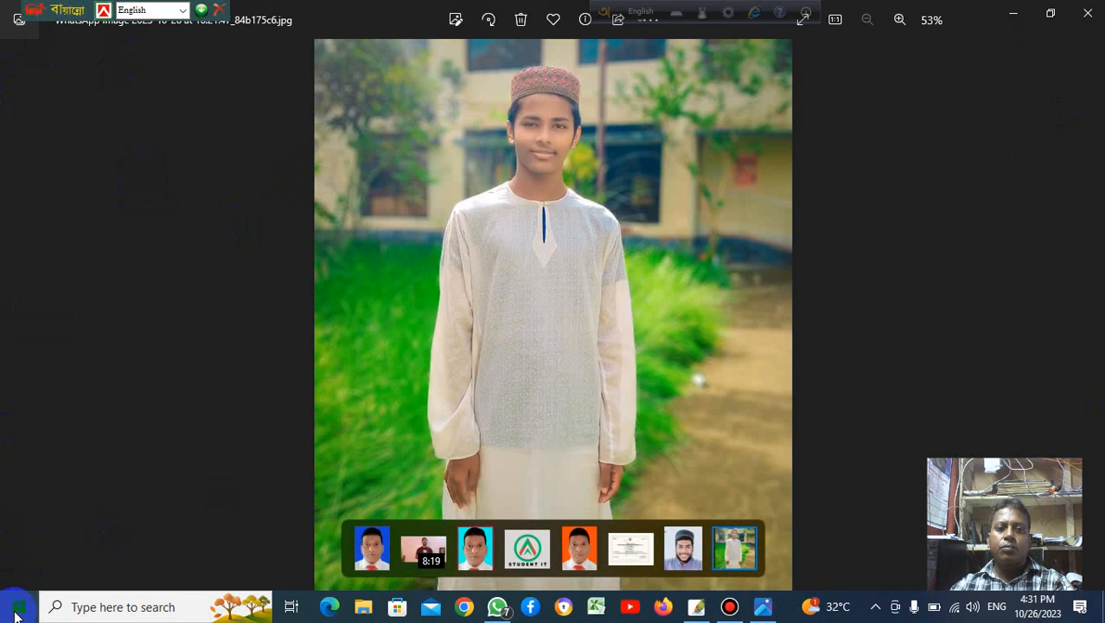
- Launch Snip & Sketch while the photo stays open behind it
click(16, 611)
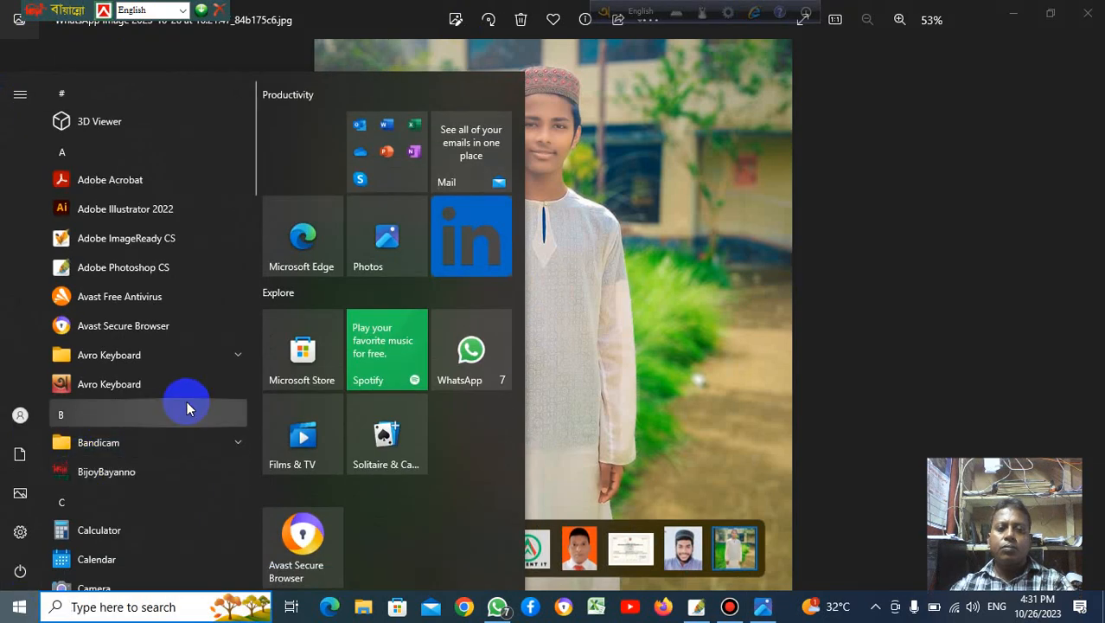
scroll(162, 365, down, 5)
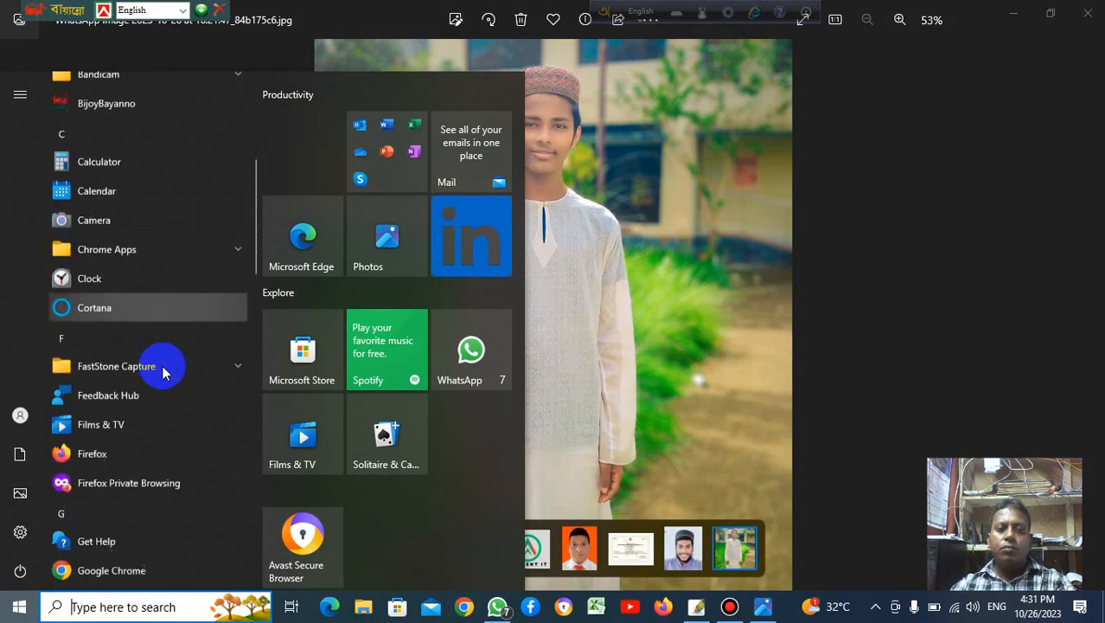
scroll(161, 367, down, 6)
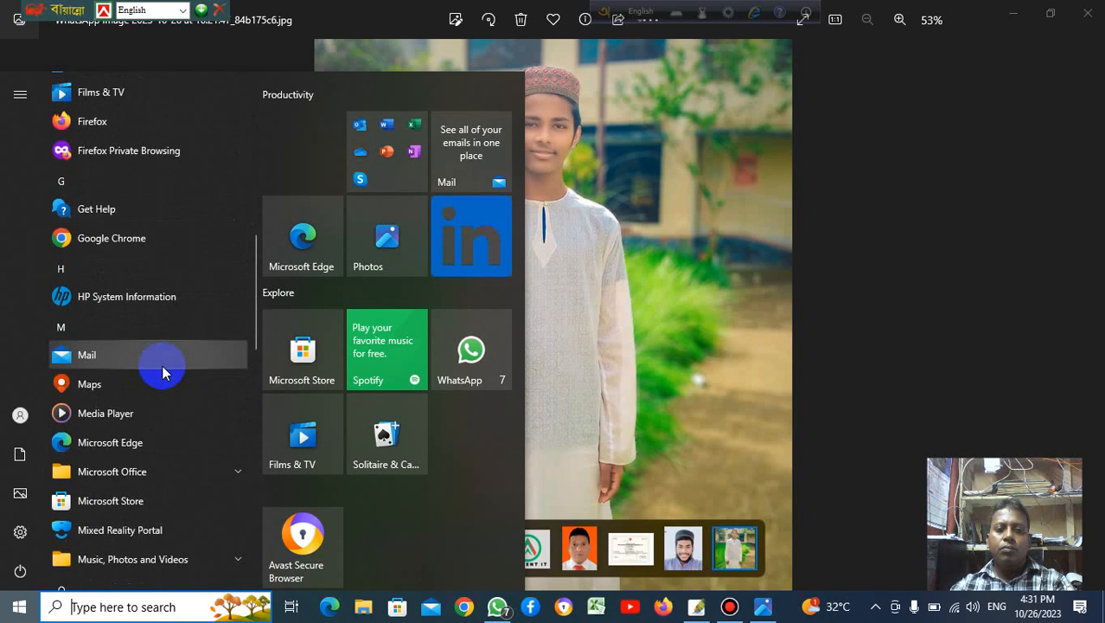
scroll(162, 372, down, 8)
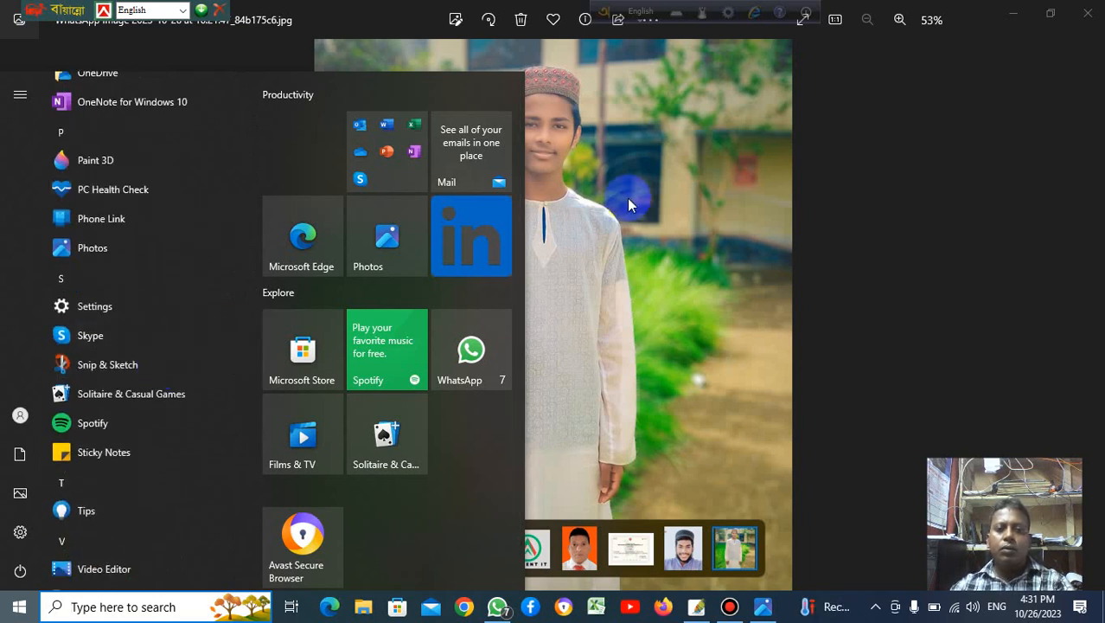
click(115, 365)
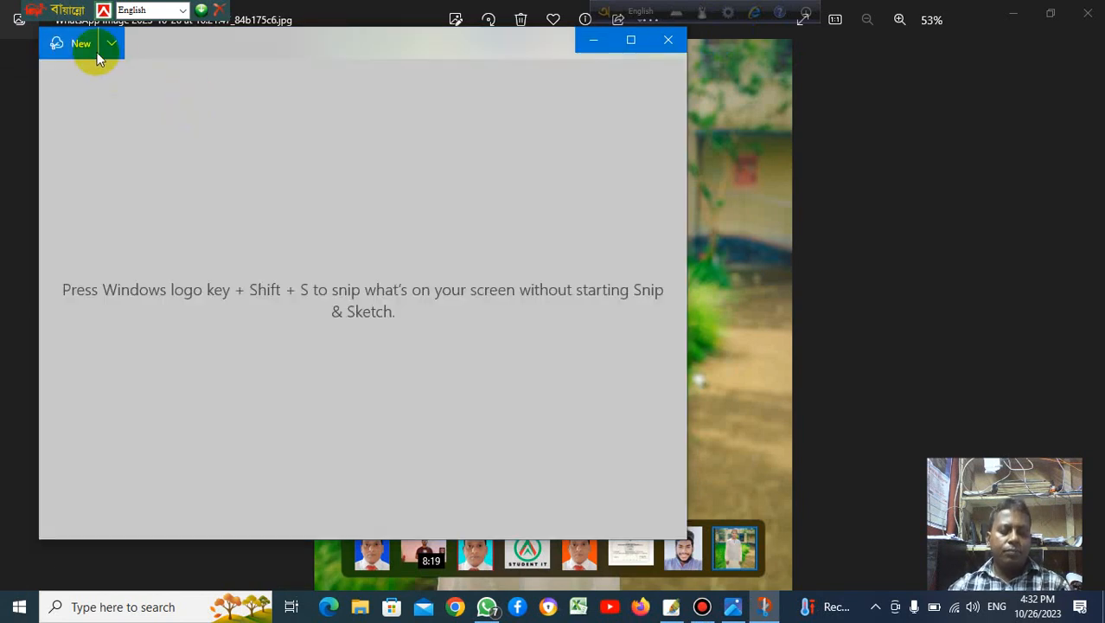
- Take an immediate rectangular snip covering most of the boy's photo and start saving it
click(112, 46)
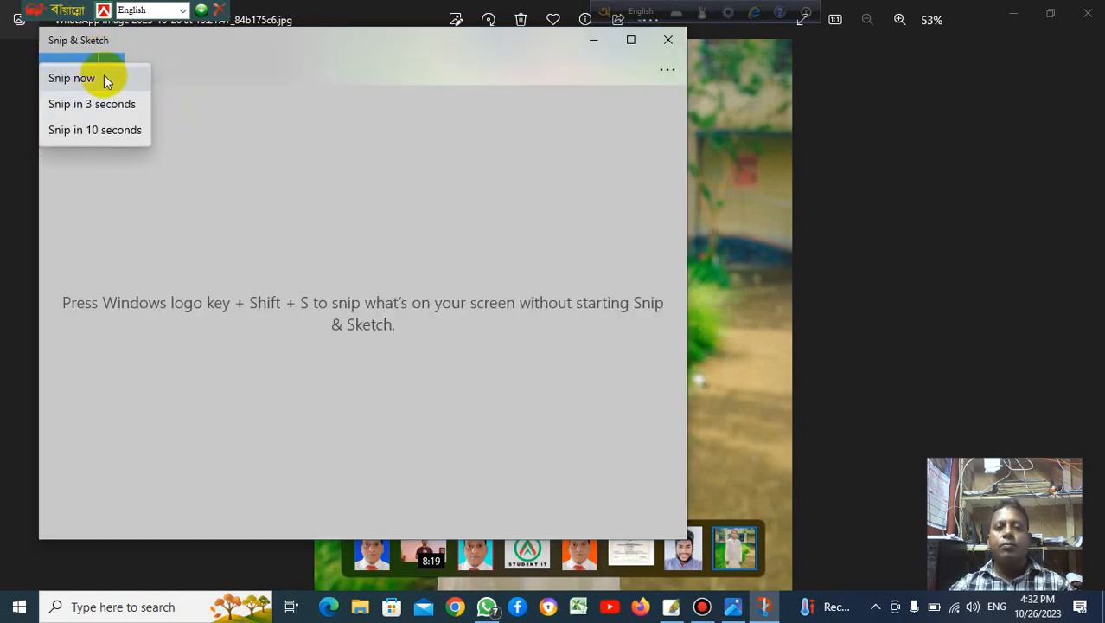
click(107, 78)
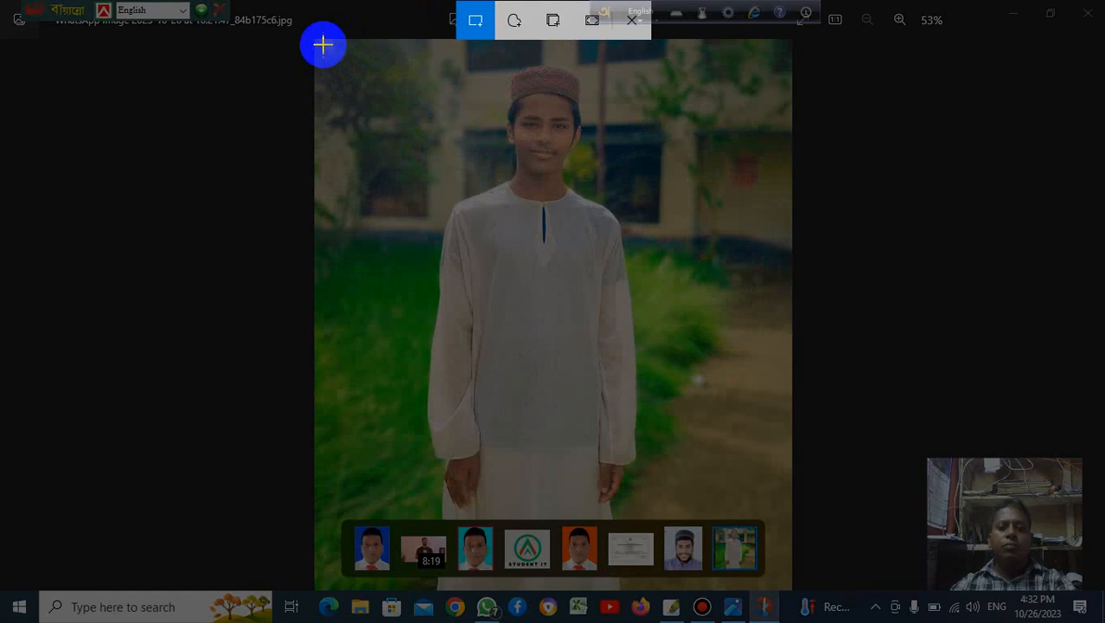
drag(323, 42, 782, 512)
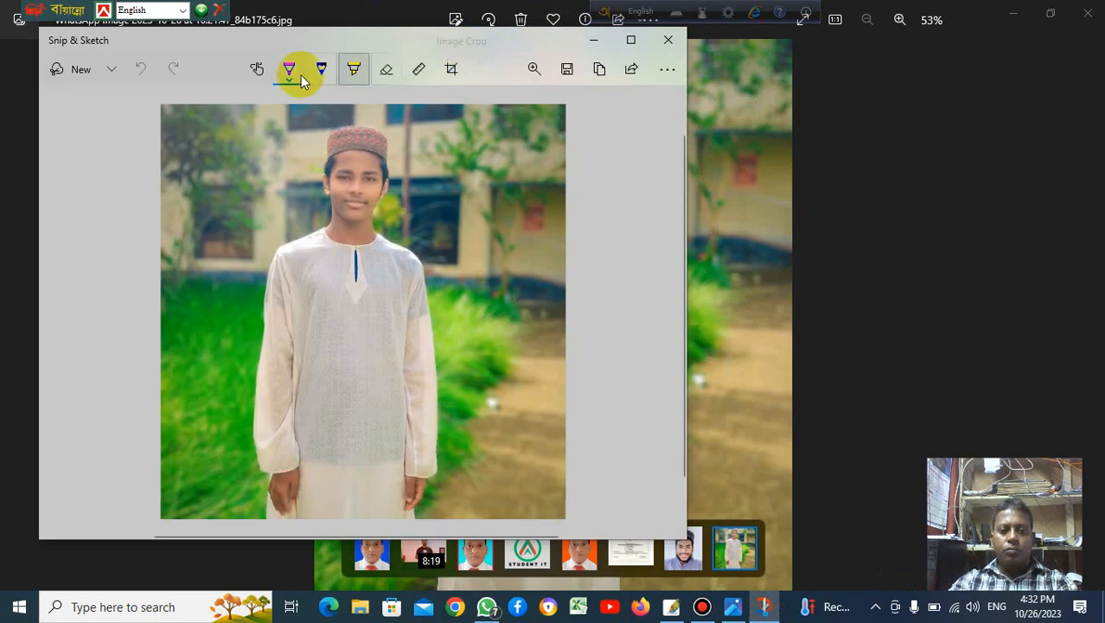
click(567, 73)
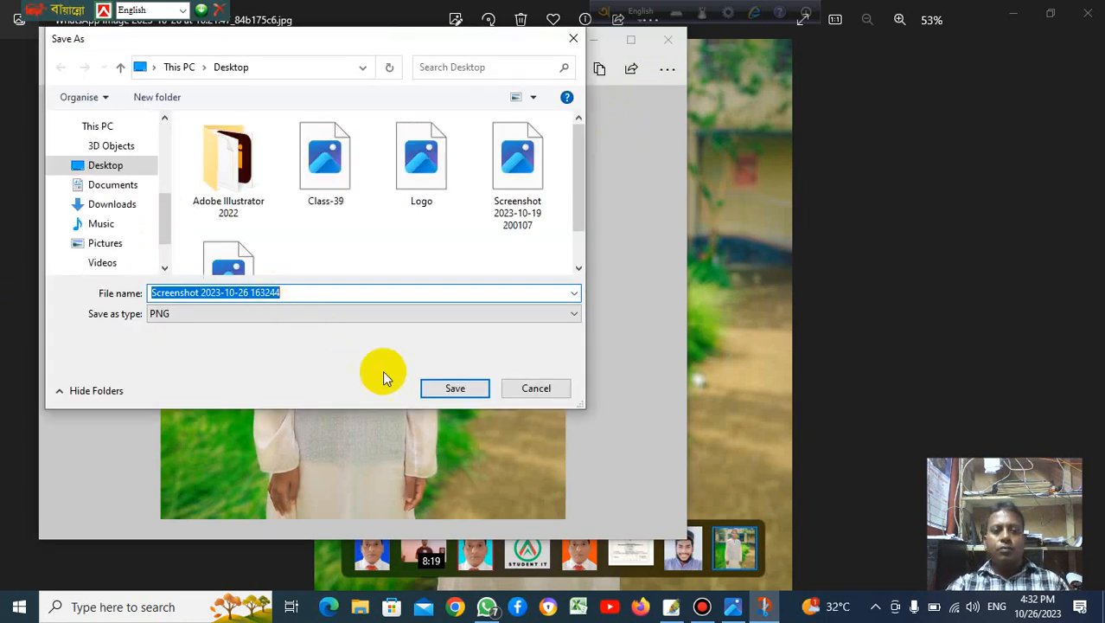
- Try to save the snip to the desktop as Class-39, declining to replace the existing file
text(C)
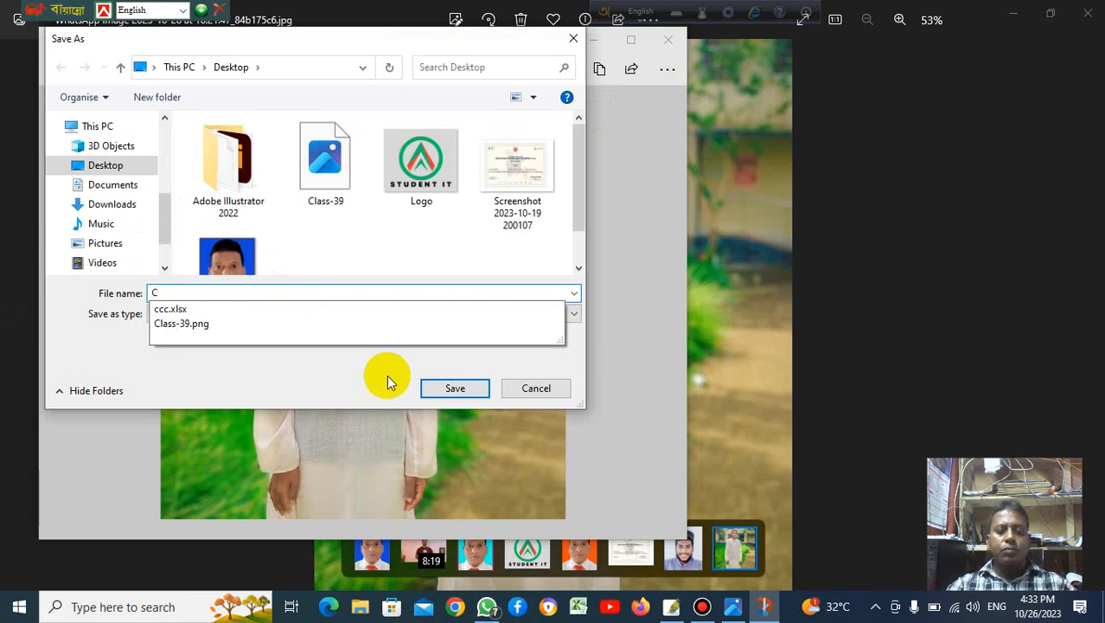
text(lass)
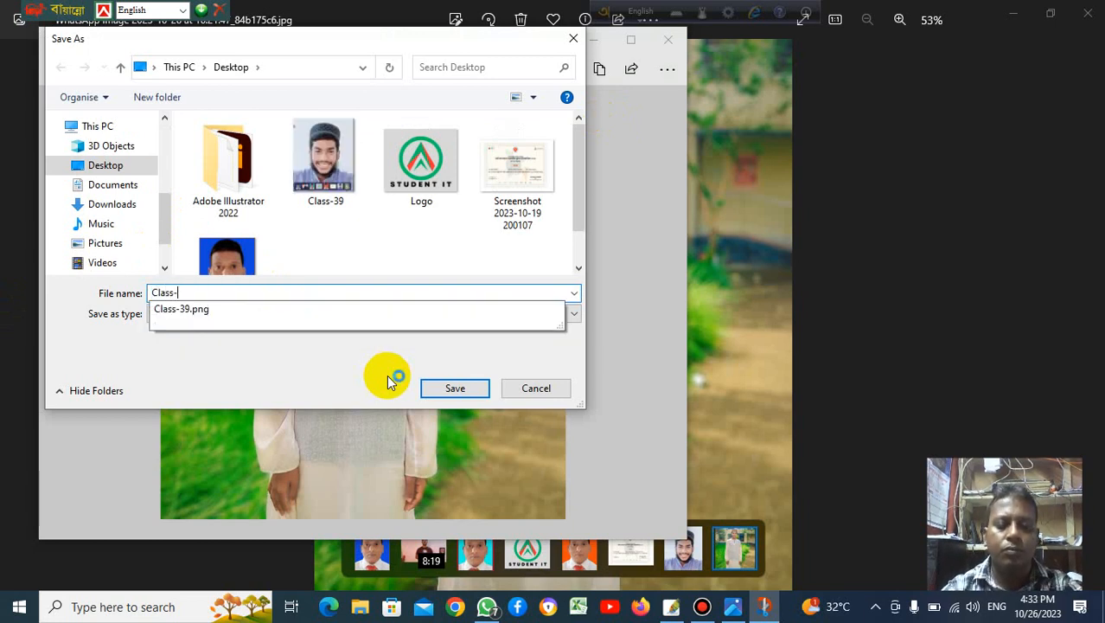
text(-39)
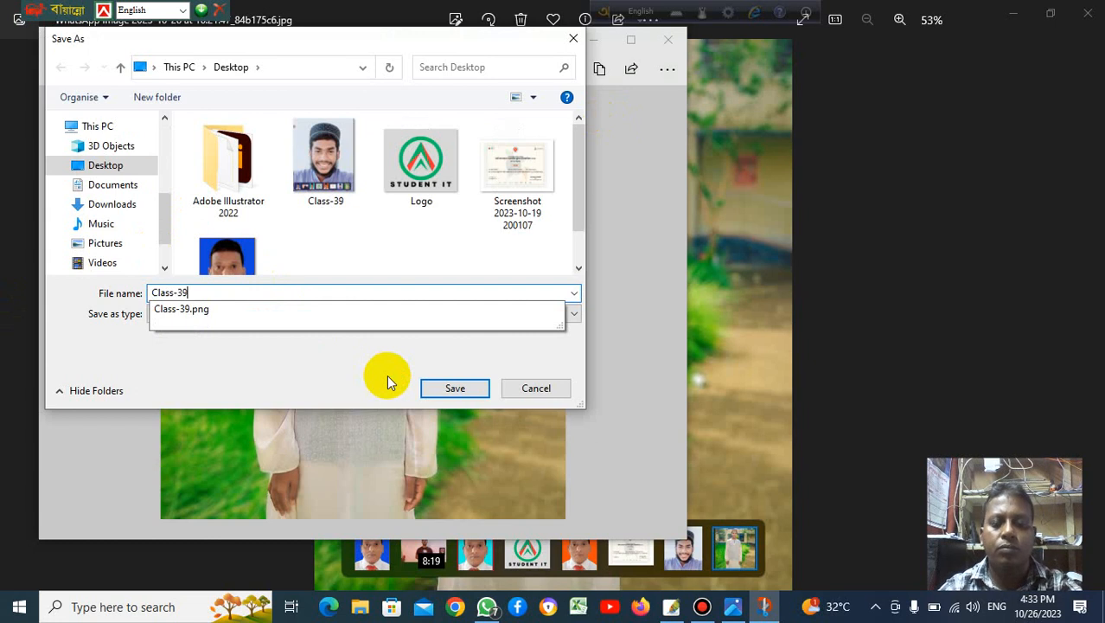
click(455, 386)
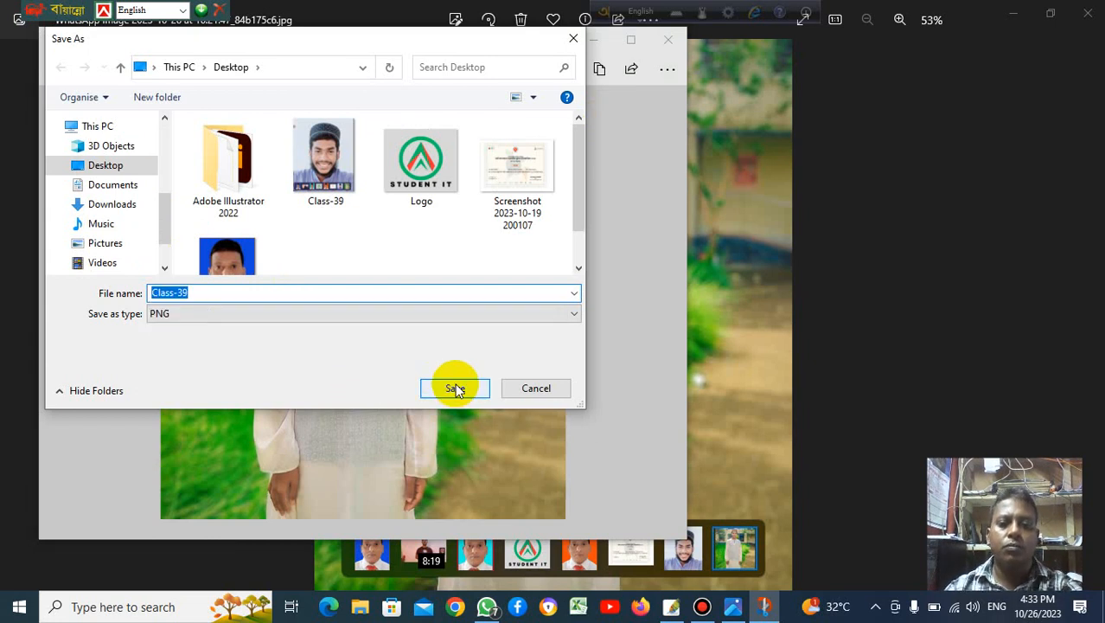
click(454, 388)
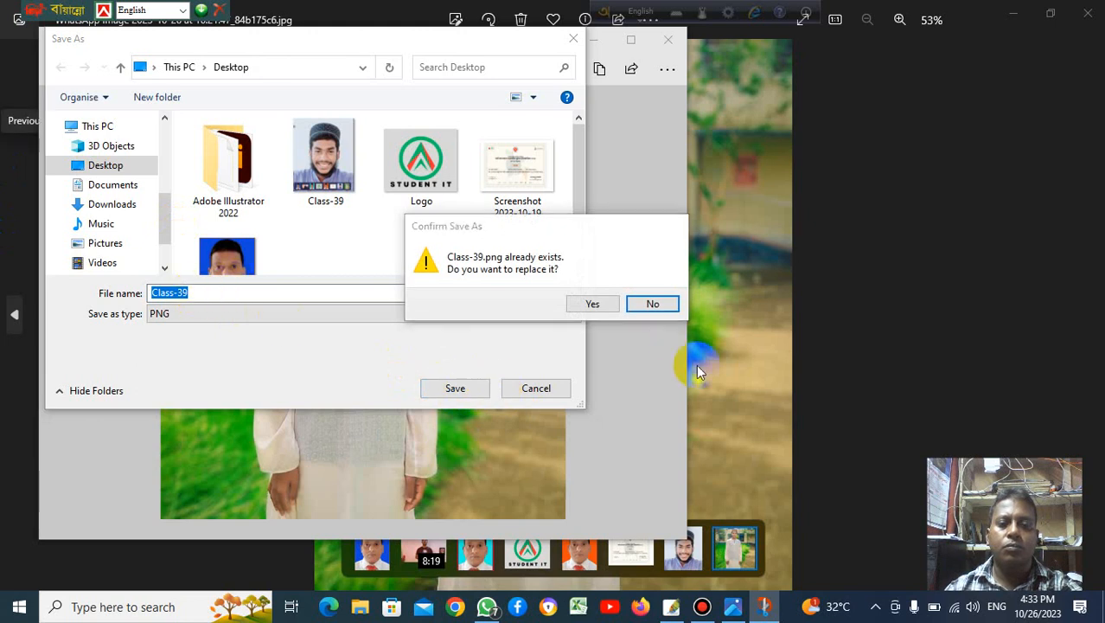
click(655, 304)
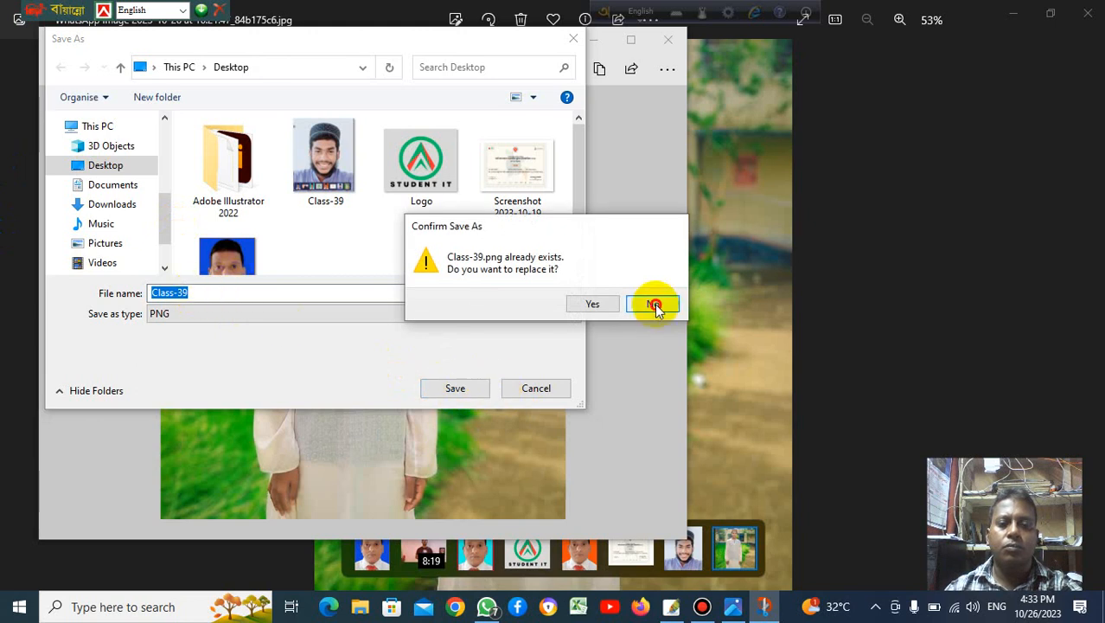
- Try to save the snip under the file name Class-39" and dismiss the message
click(204, 293)
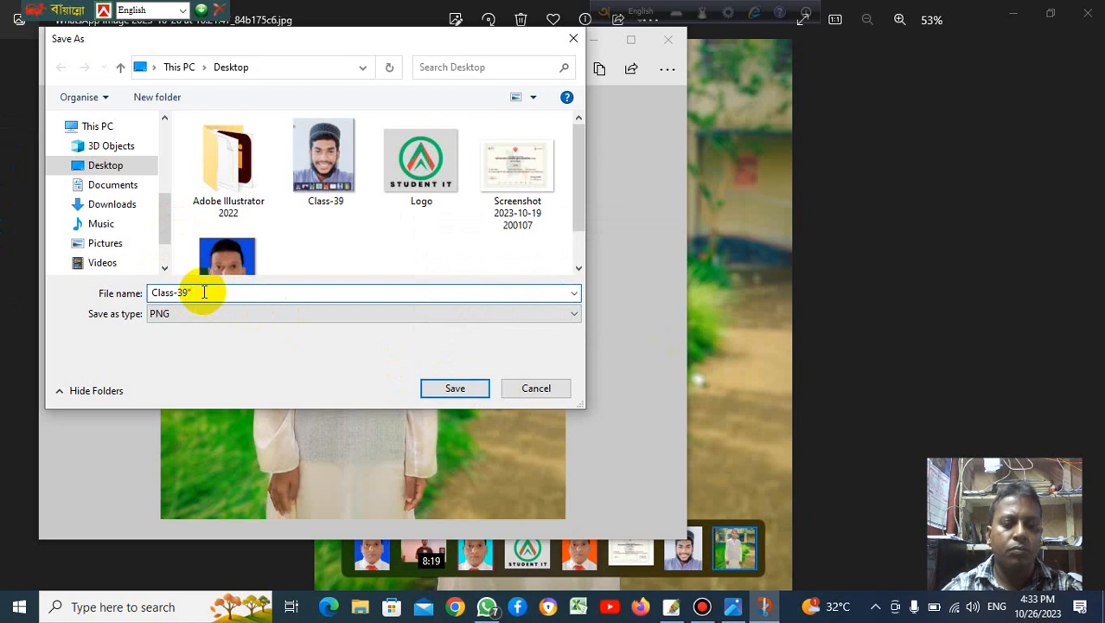
click(466, 389)
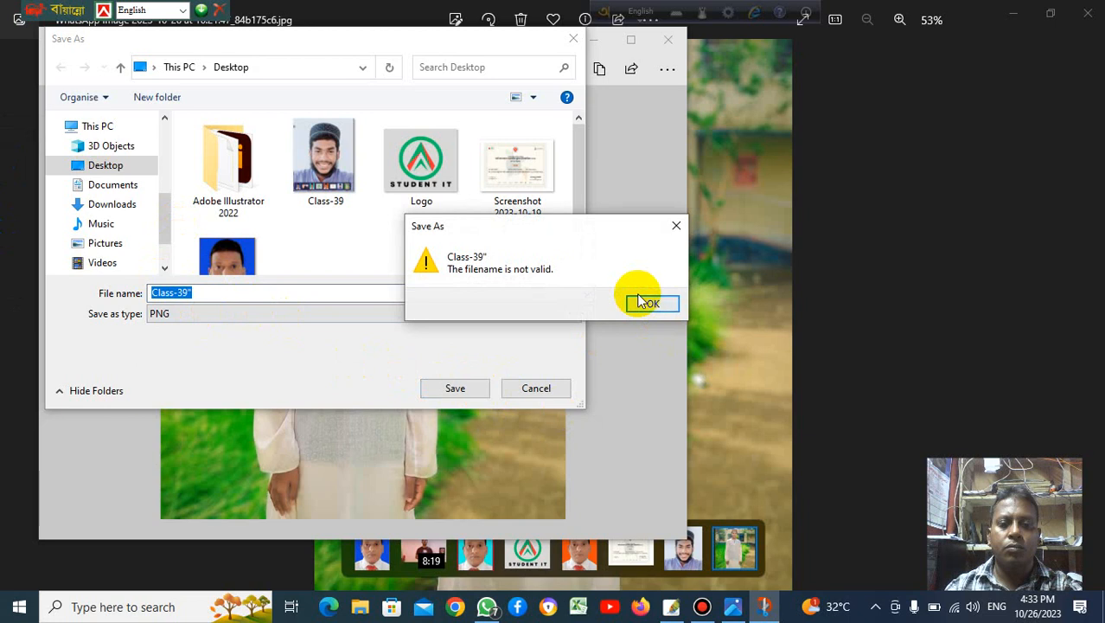
click(645, 302)
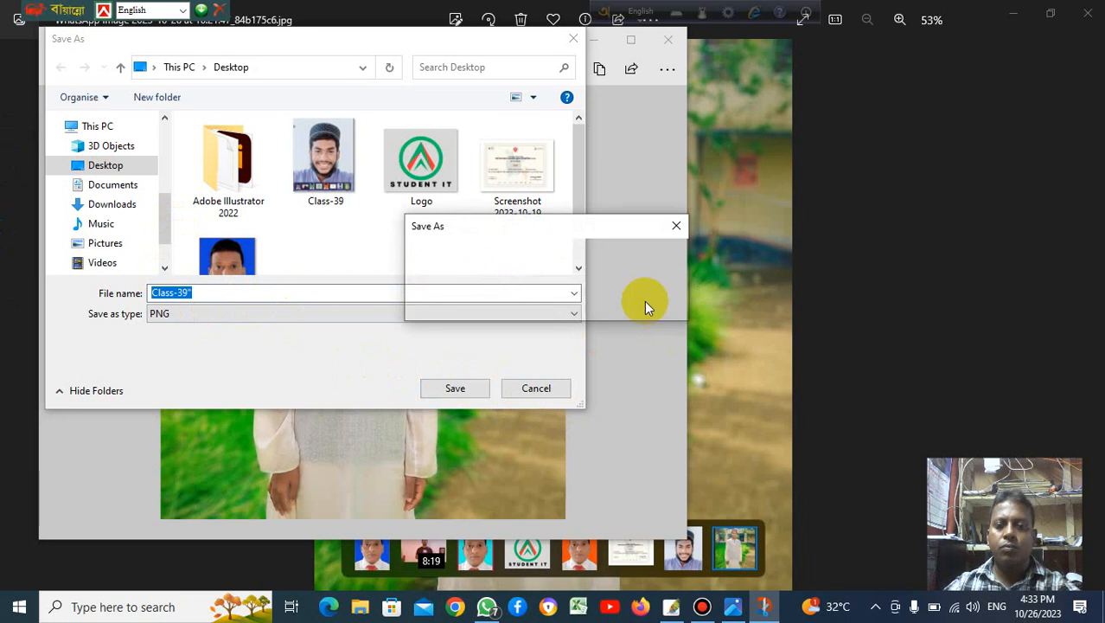
- Replace the file name with Class-38 and save the snip as a PNG on the desktop
click(213, 290)
key(BackSpace)
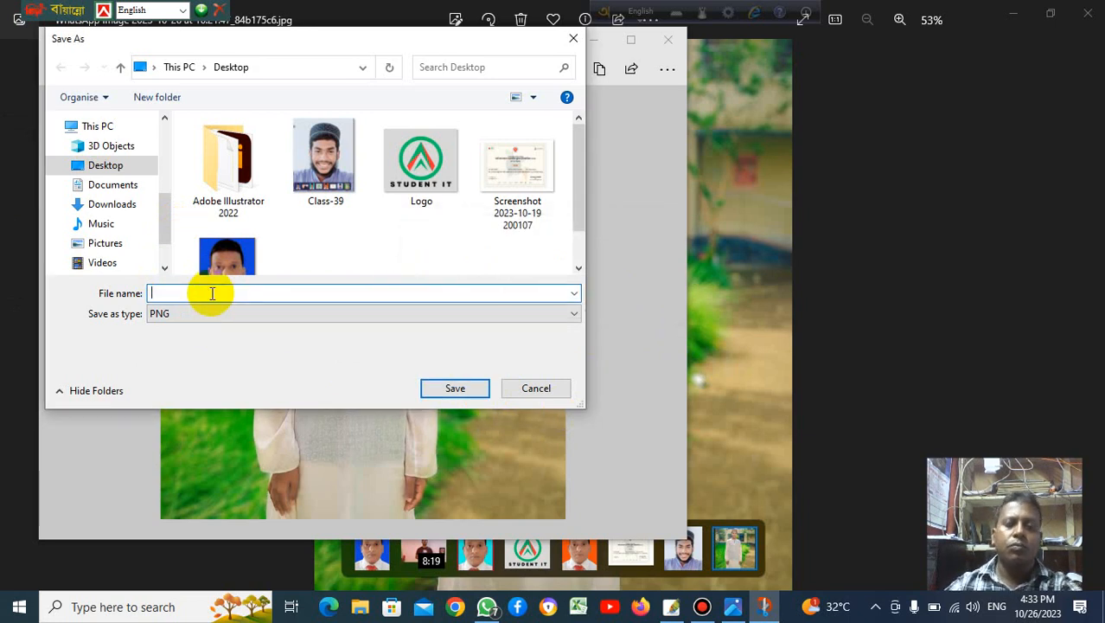
text(Class)
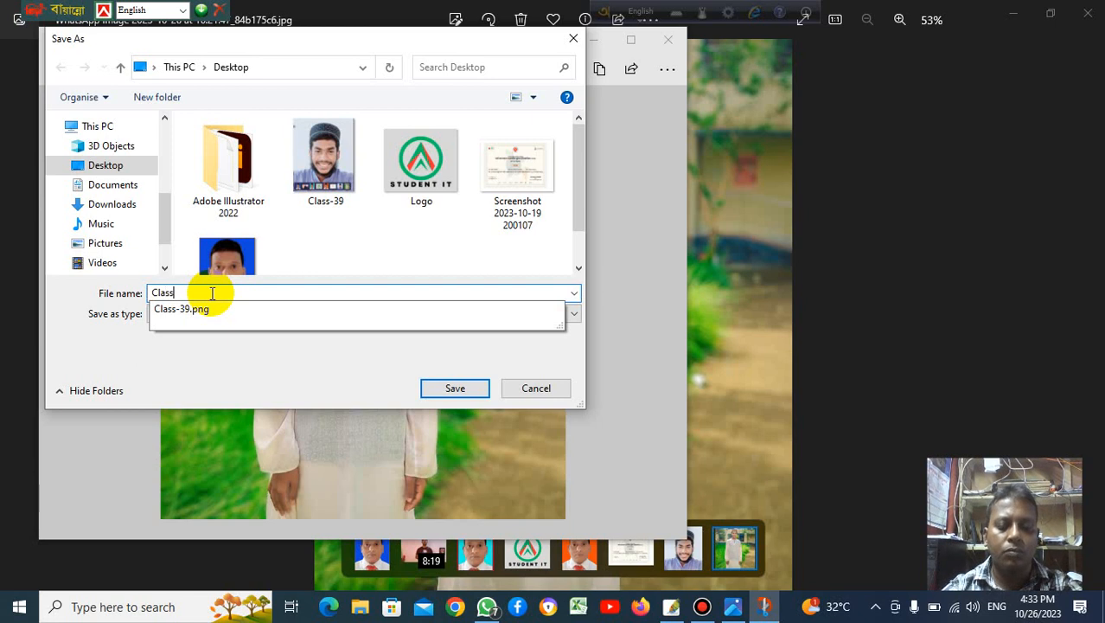
text(-)
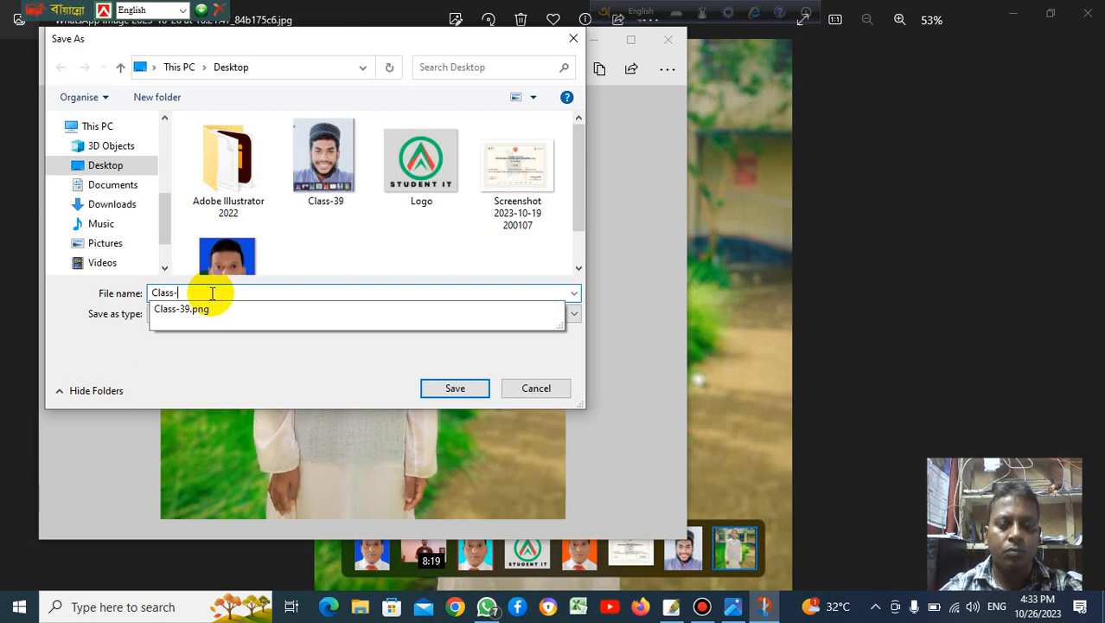
text(38)
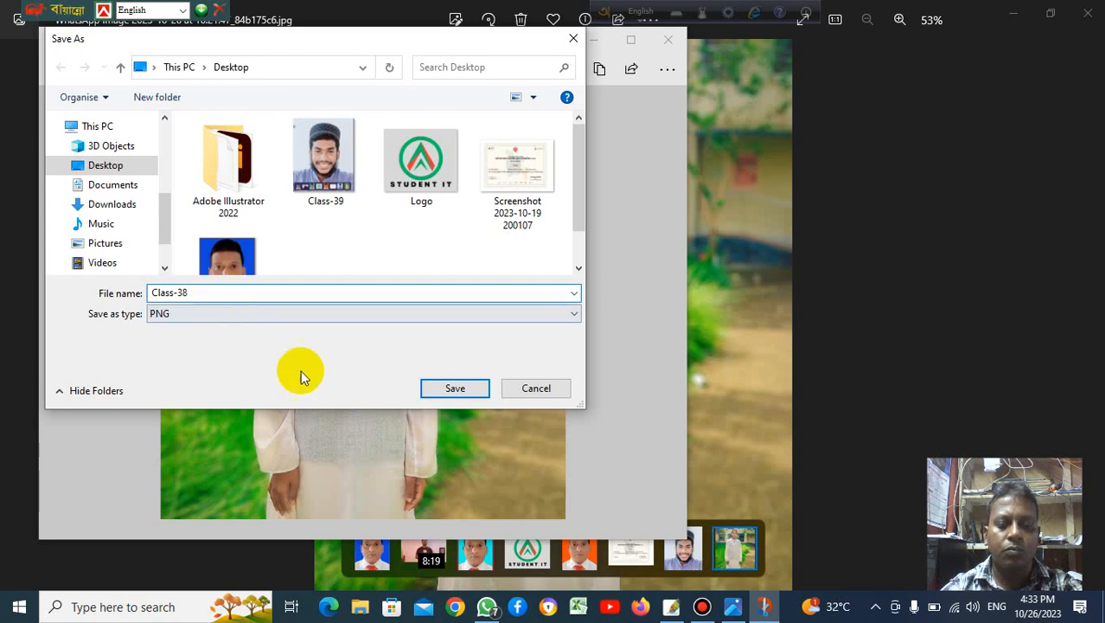
click(455, 389)
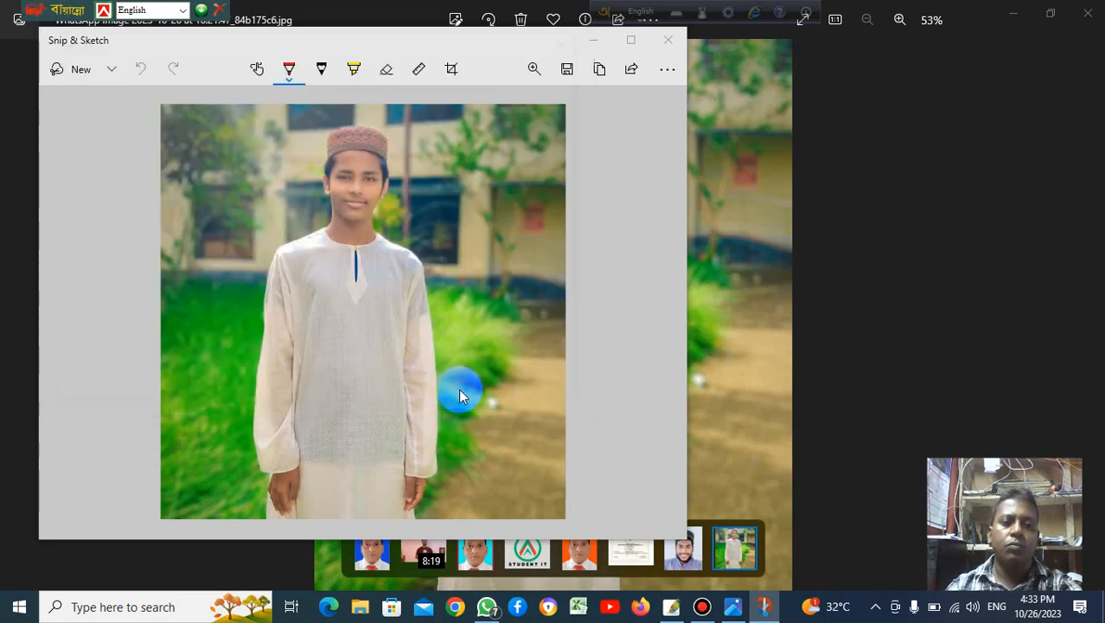
- Close Snip & Sketch and the photo viewer to return to the desktop
click(666, 40)
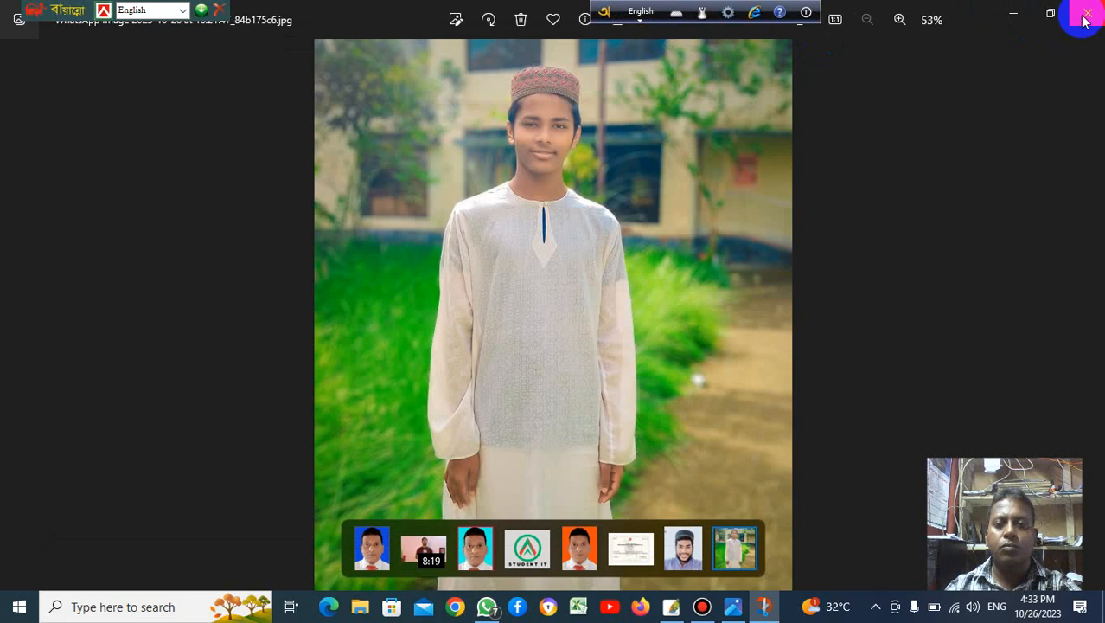
click(1085, 19)
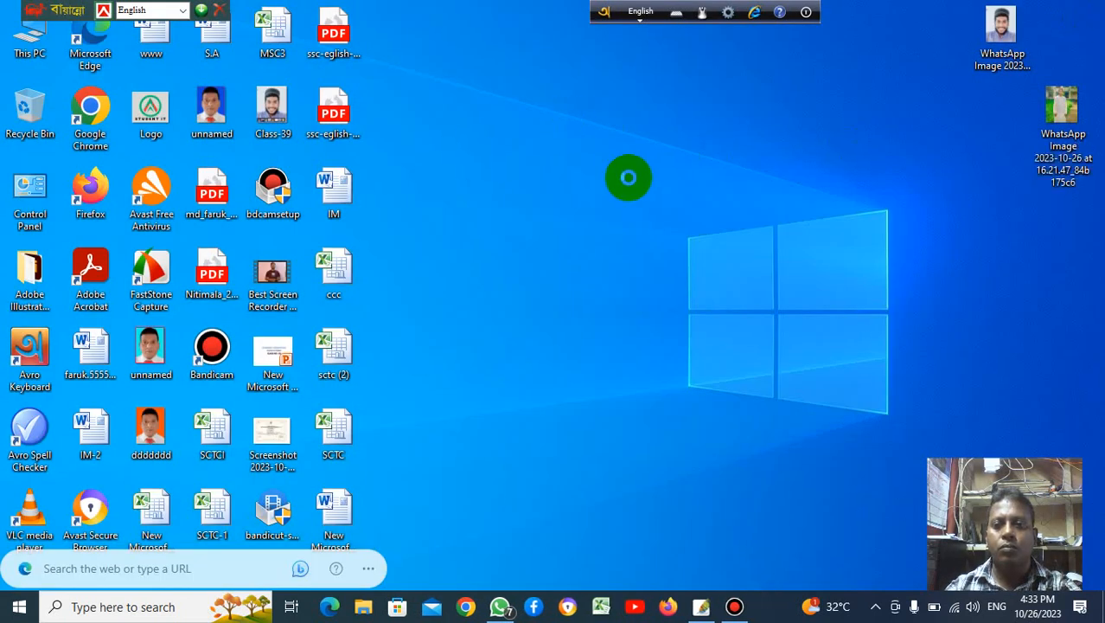
right_click(631, 182)
click(655, 166)
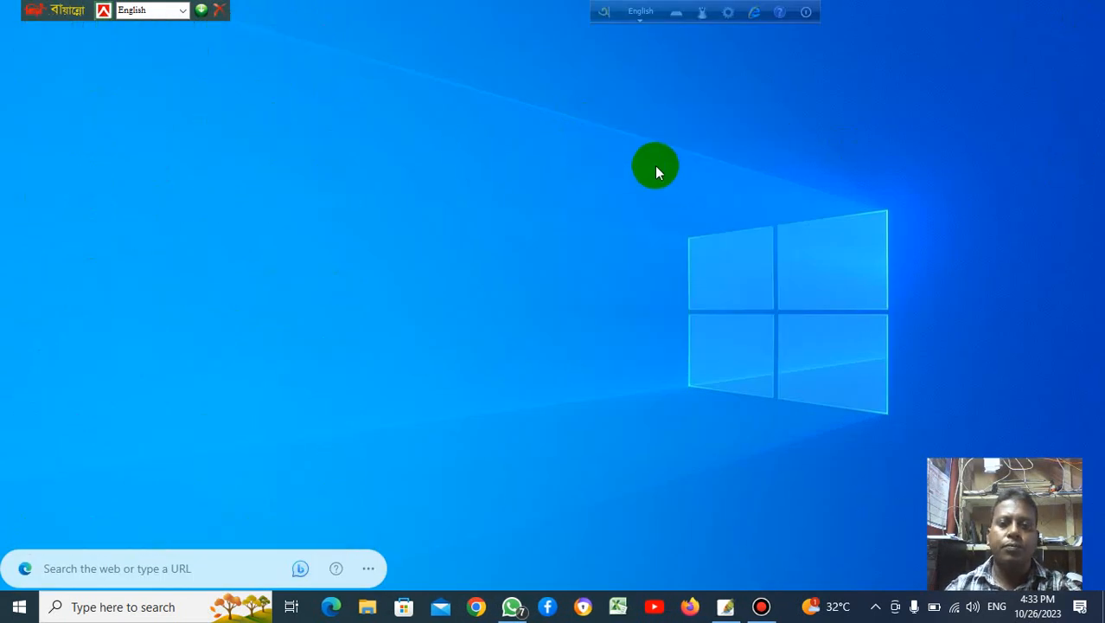
right_click(580, 108)
click(654, 165)
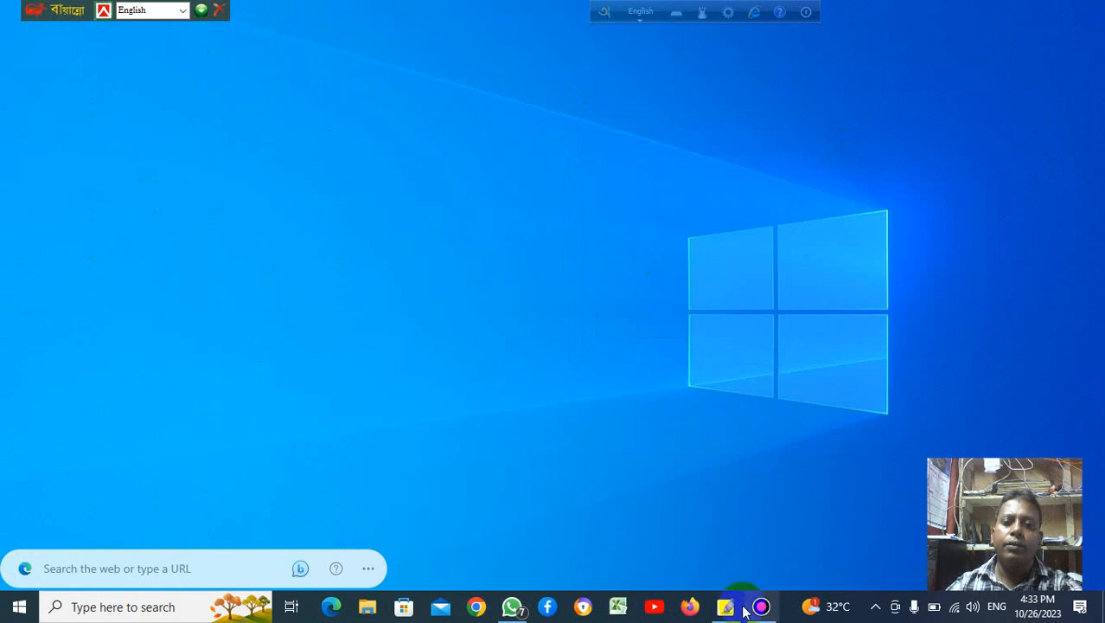
- Switch to Adobe Photoshop, open Class-39 from the desktop and maximize its image window
click(727, 608)
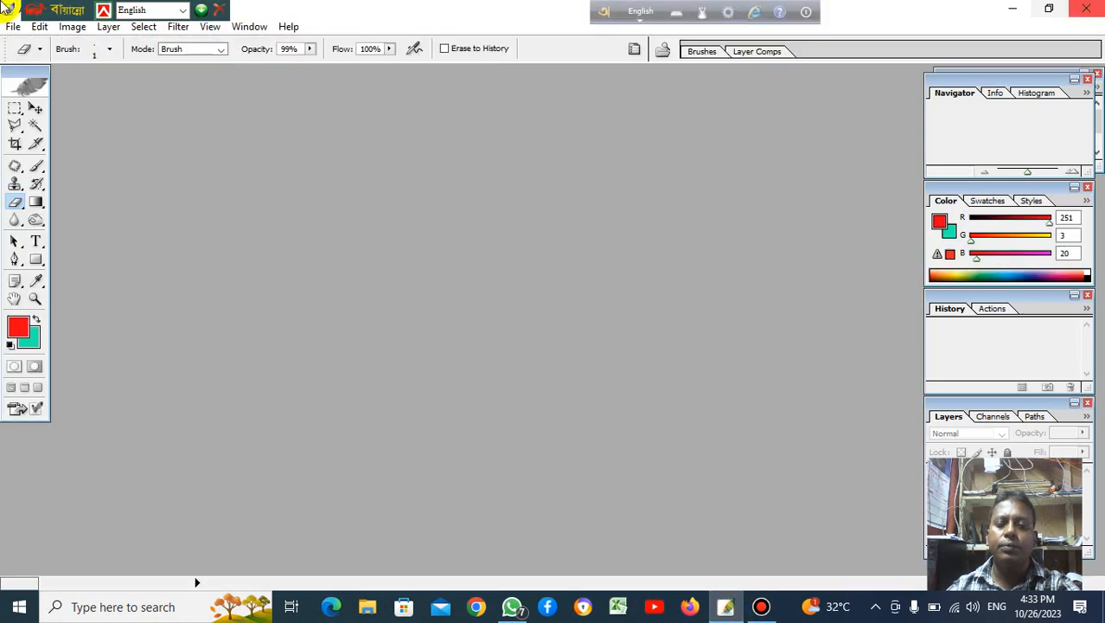
click(13, 26)
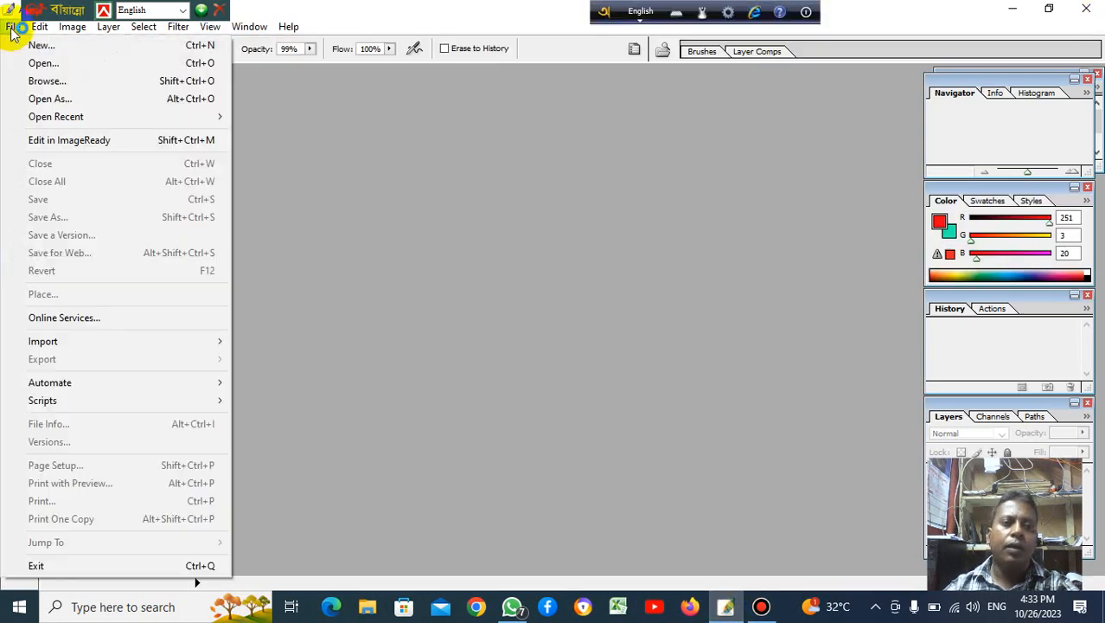
click(95, 63)
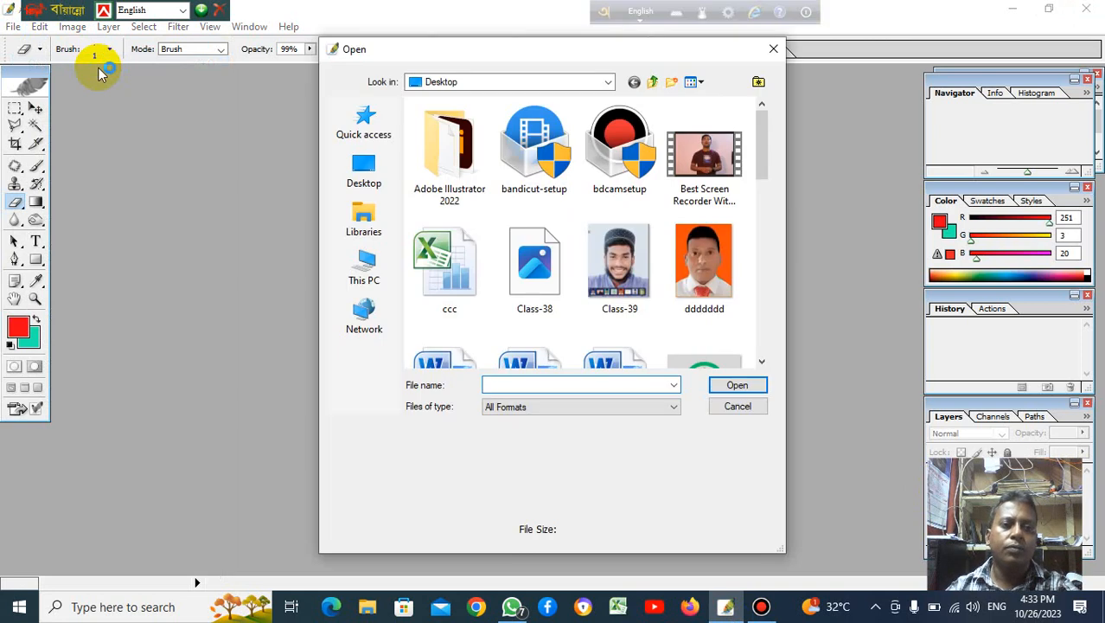
double_click(632, 272)
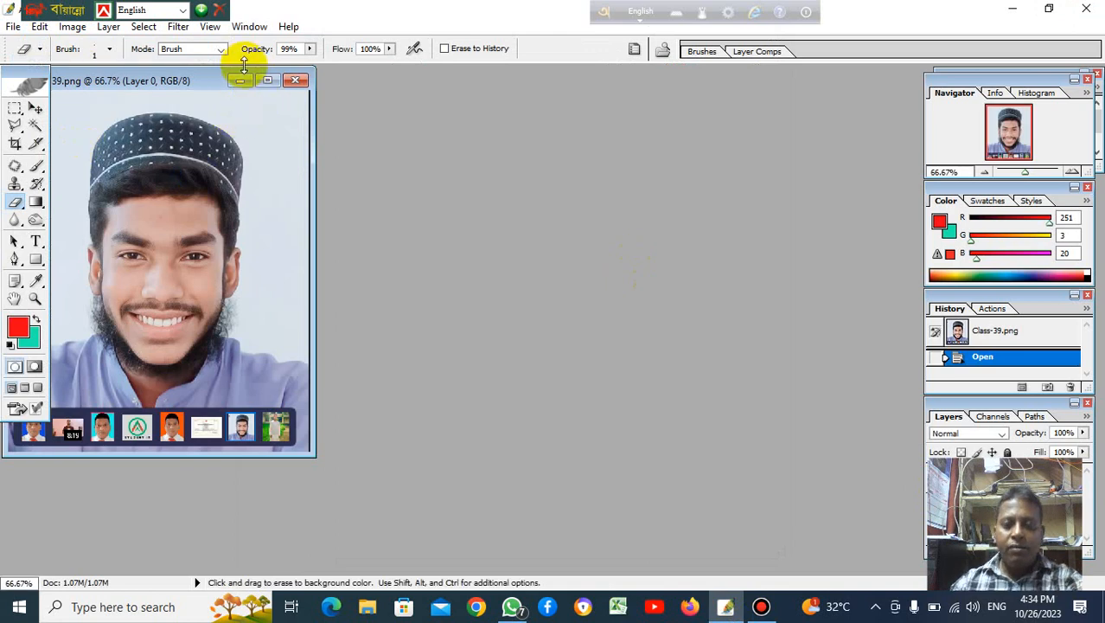
click(267, 80)
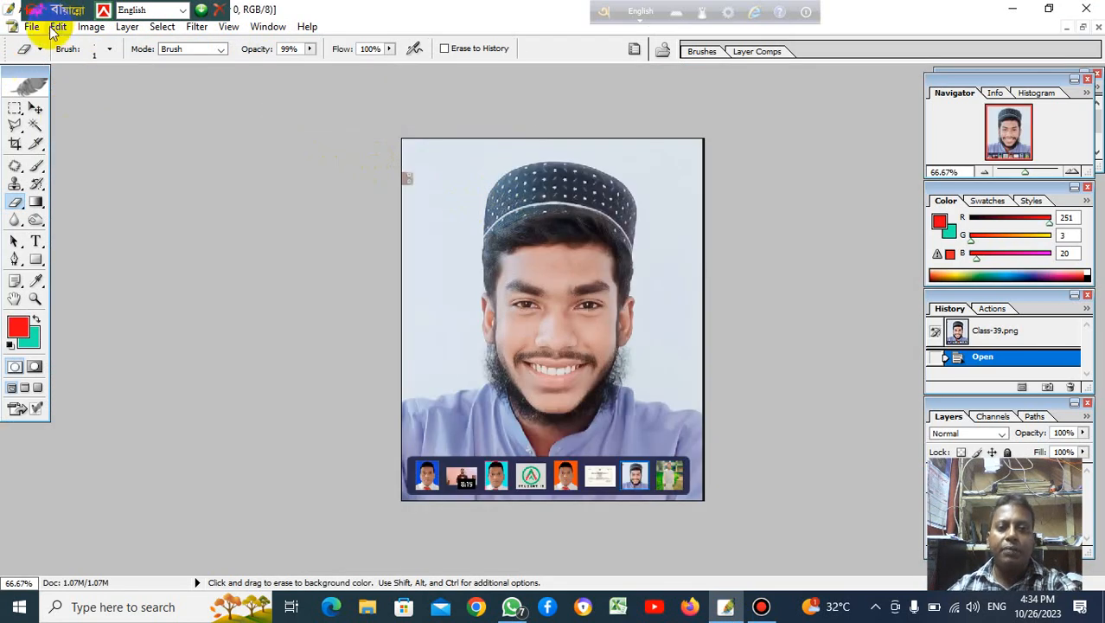
- Crop the photo to the head and shoulders at 1.55 × 1.99 in and 300 pixels/inch, excluding the thumbnail strip
click(16, 144)
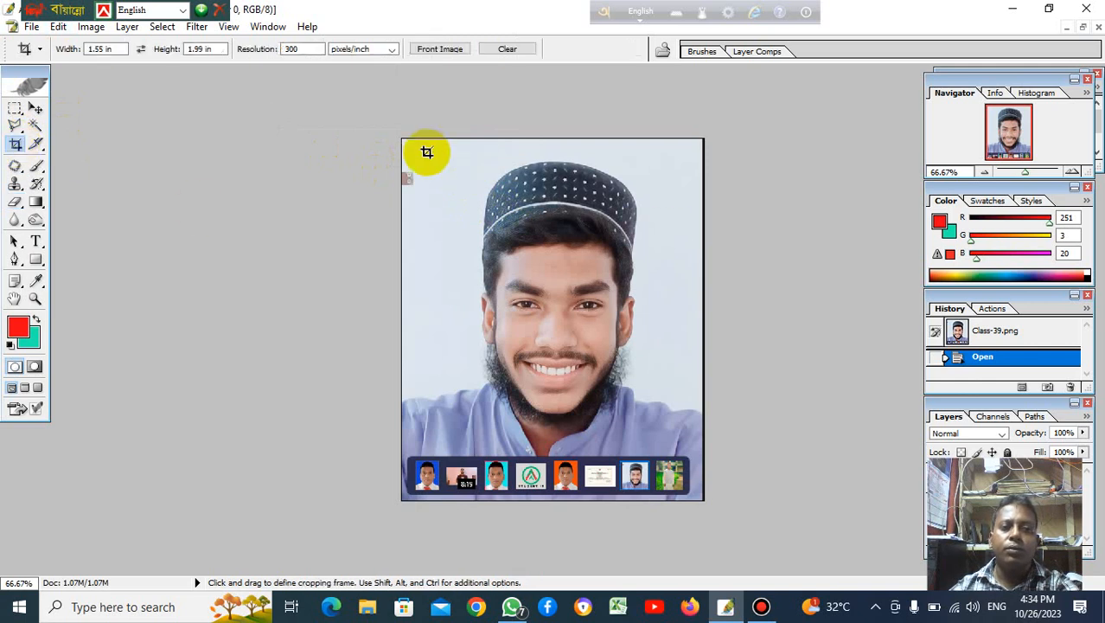
mouse_move(433, 154)
mouse_down()
mouse_move(646, 351)
mouse_move(731, 454)
mouse_move(747, 450)
mouse_up()
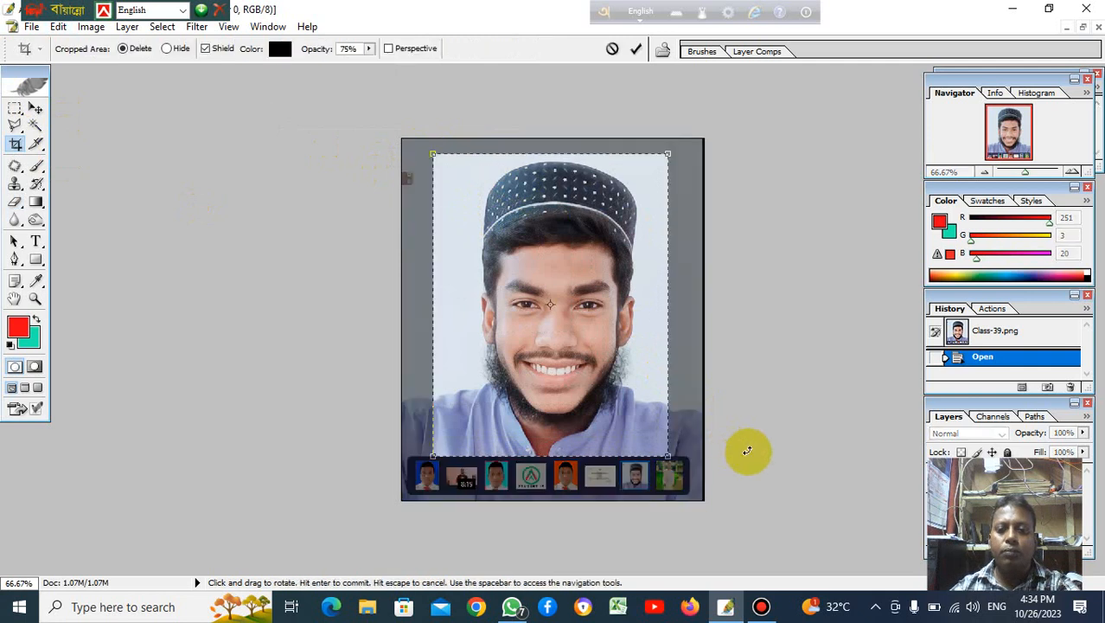
click(635, 49)
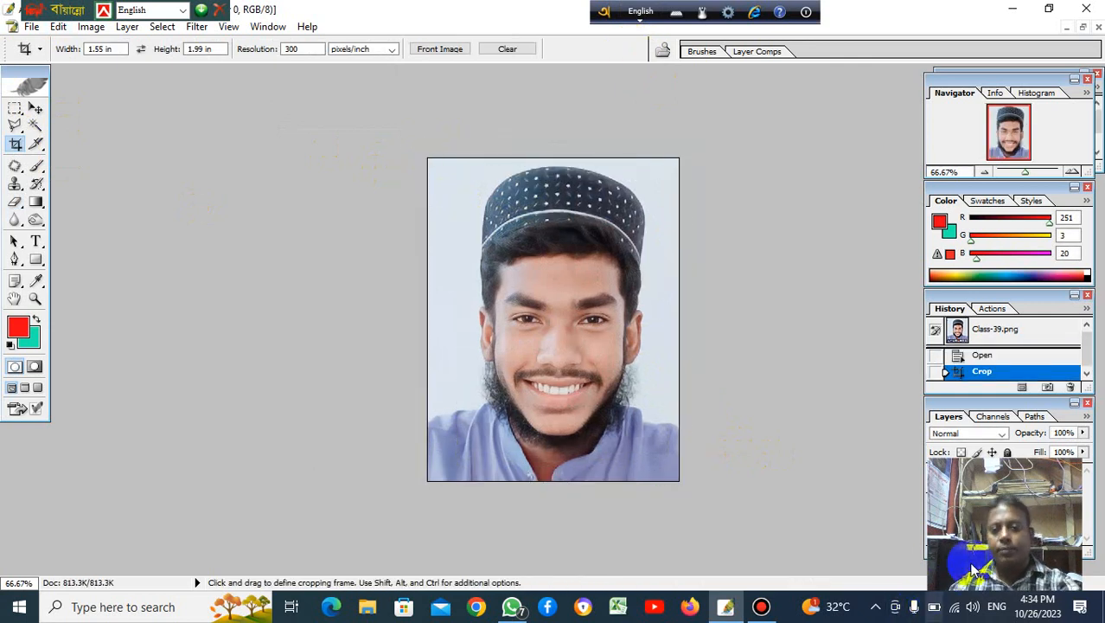
- Start a Pen tool path outside the photo's left edge and trace it along the left shoulder to the beard
scroll(779, 480, down, 5)
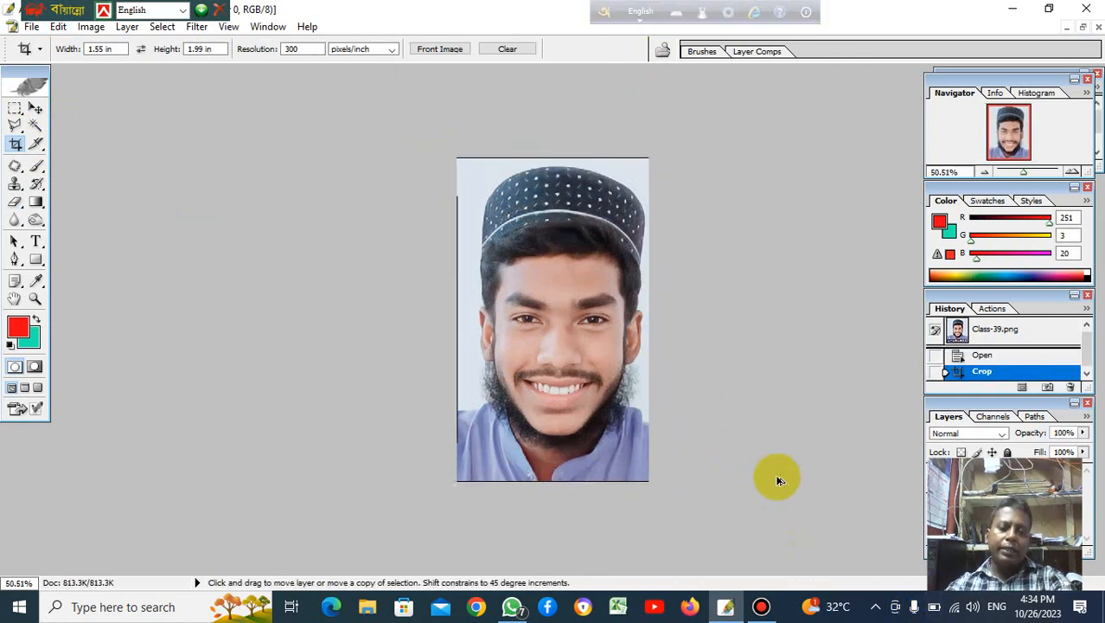
scroll(779, 480, up, 5)
scroll(778, 474, down, 2)
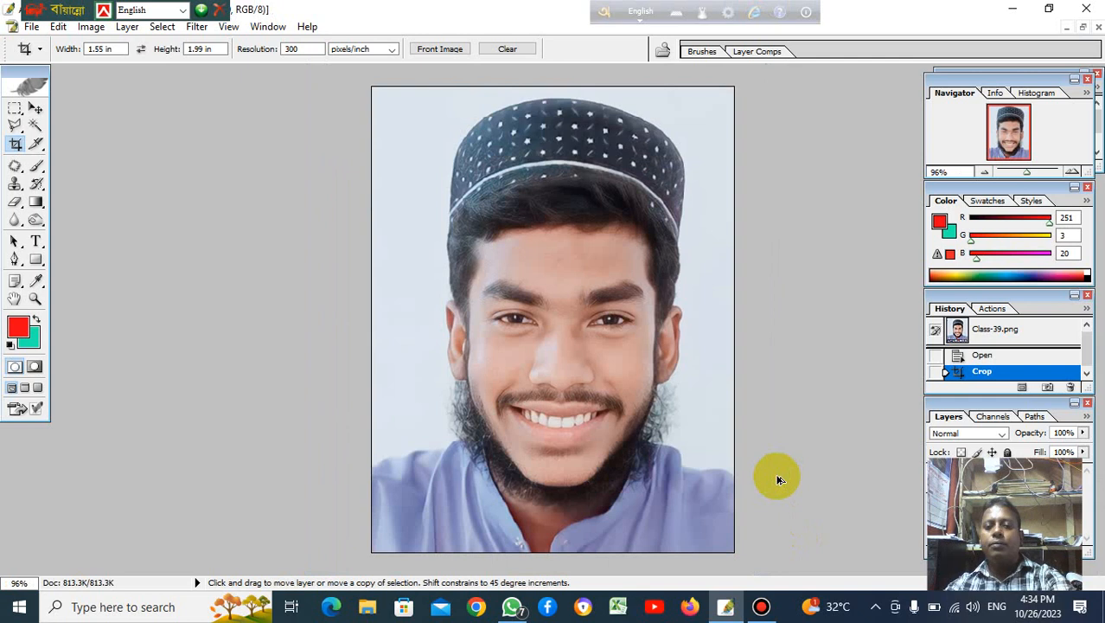
click(17, 260)
click(292, 500)
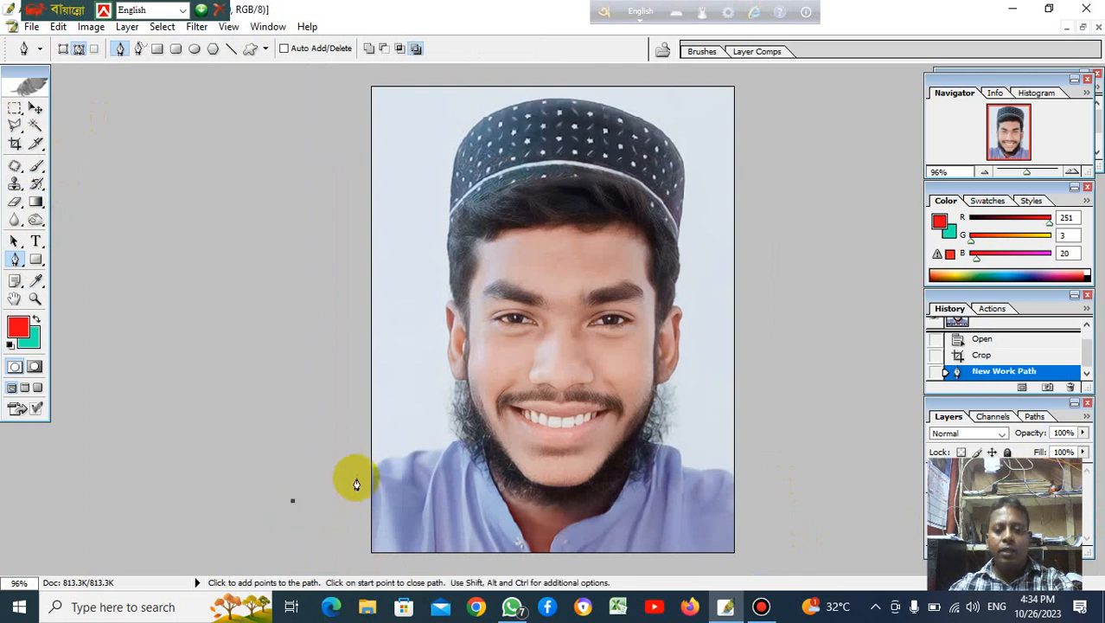
click(356, 477)
click(377, 469)
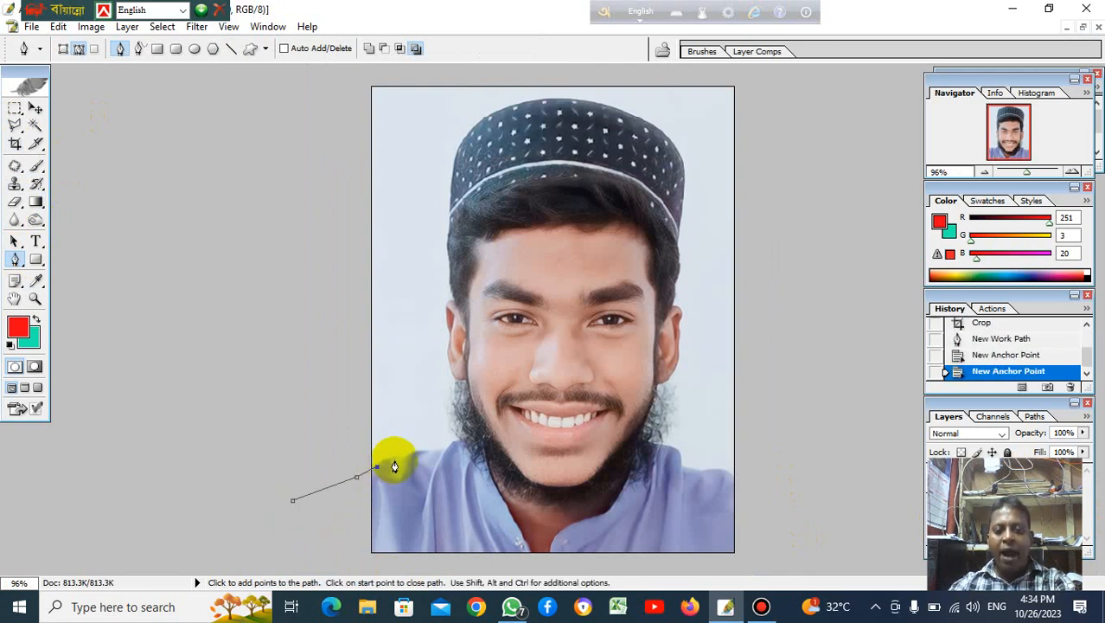
click(395, 461)
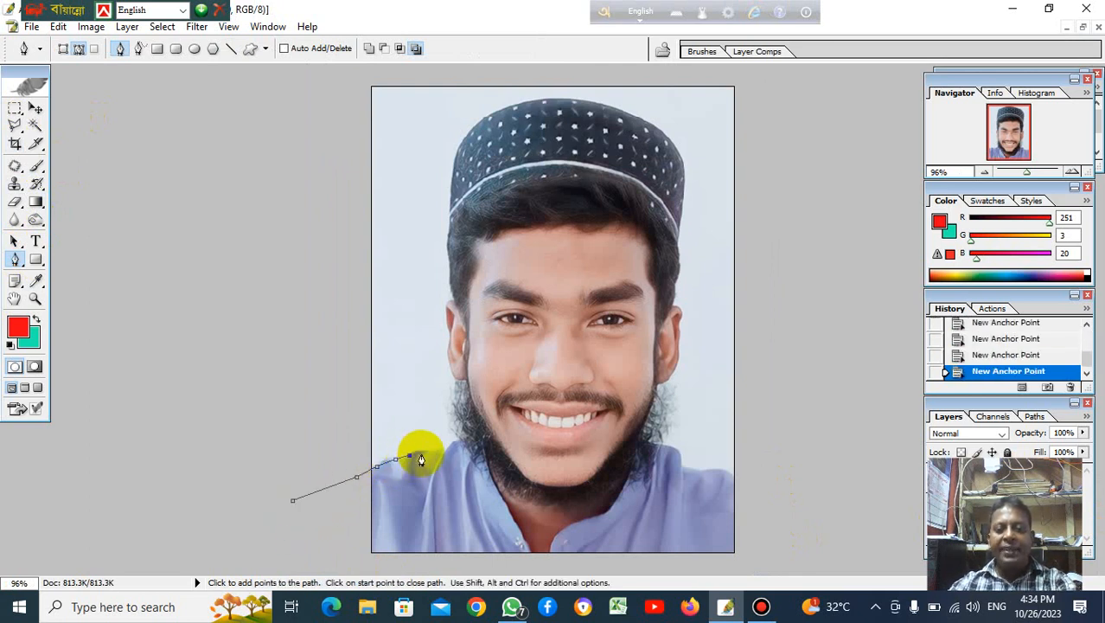
click(419, 453)
click(444, 452)
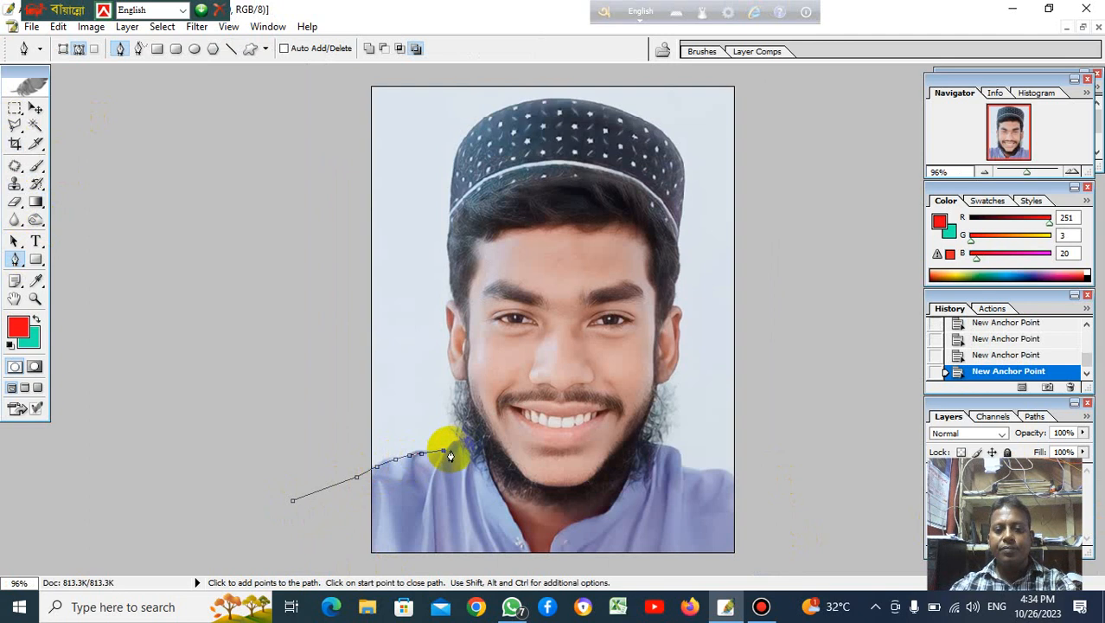
click(451, 449)
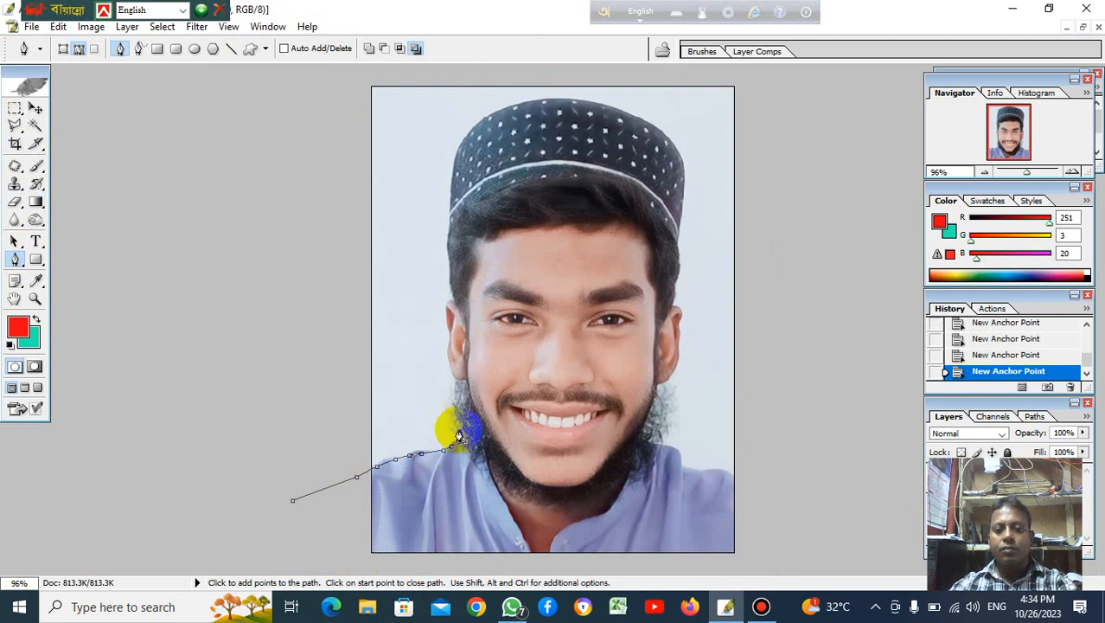
- Continue the path up the left side of the beard and around the left ear, ending in a corner point where ear meets hair
click(461, 431)
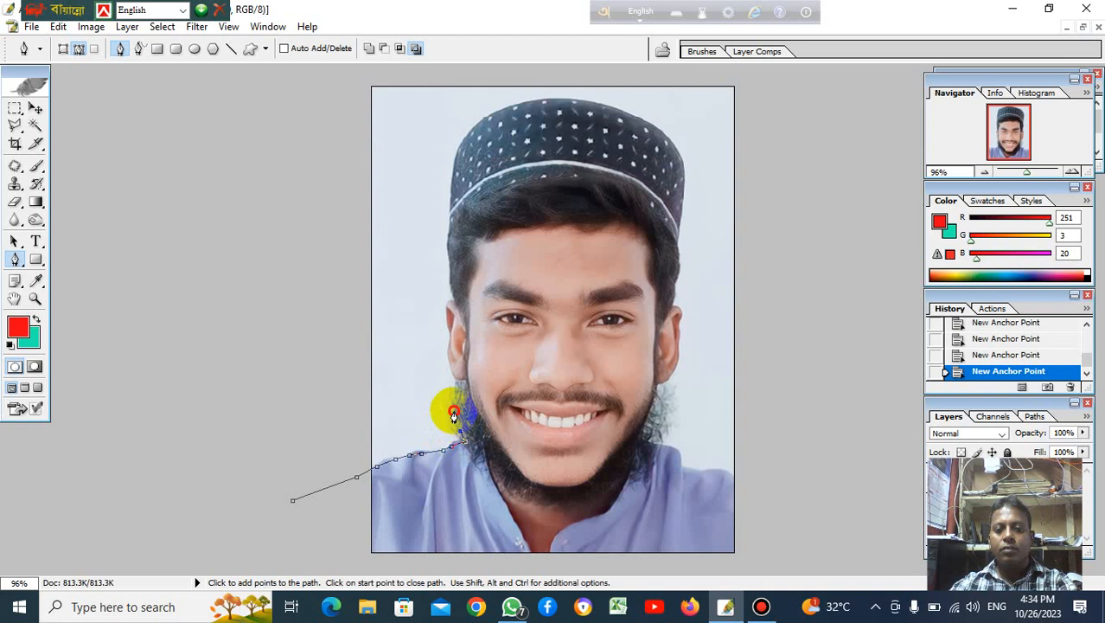
click(454, 410)
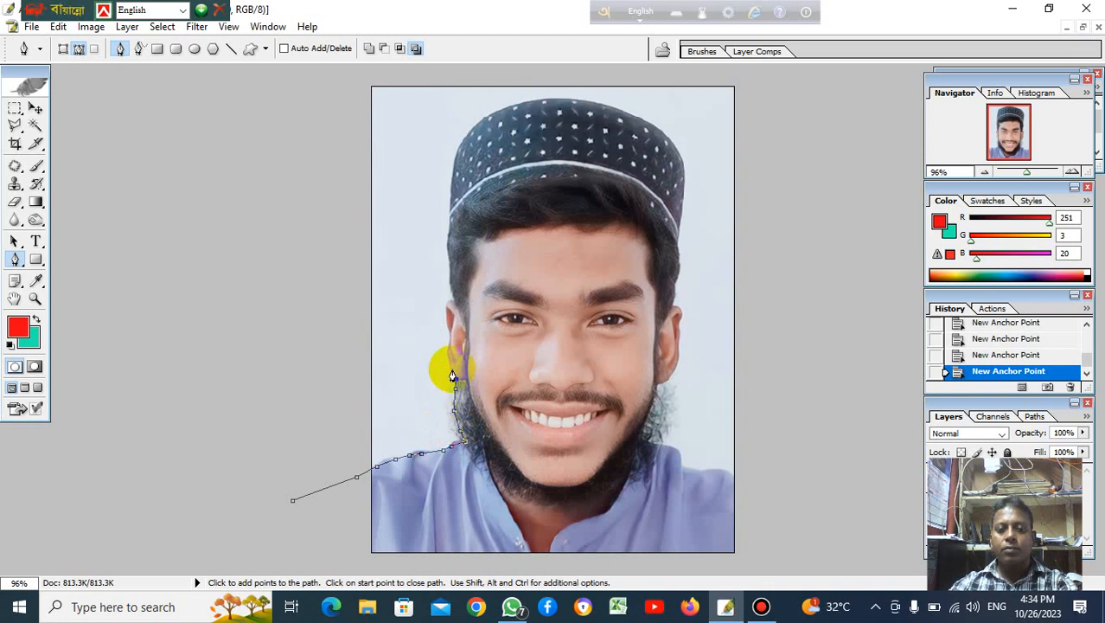
click(452, 370)
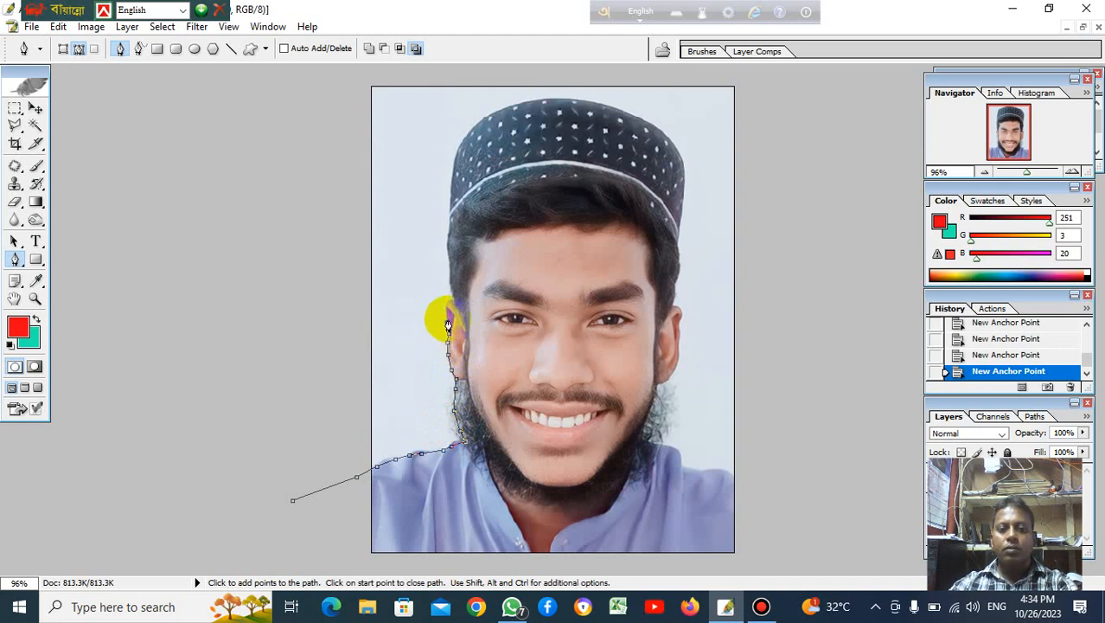
scroll(487, 304, up, 4)
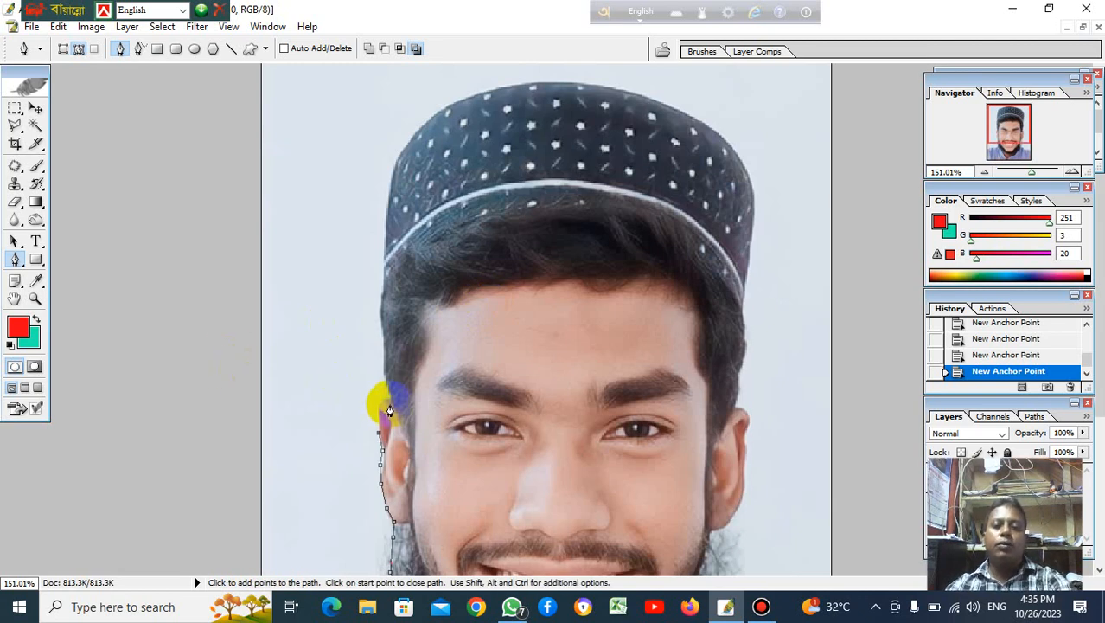
drag(390, 401, 408, 402)
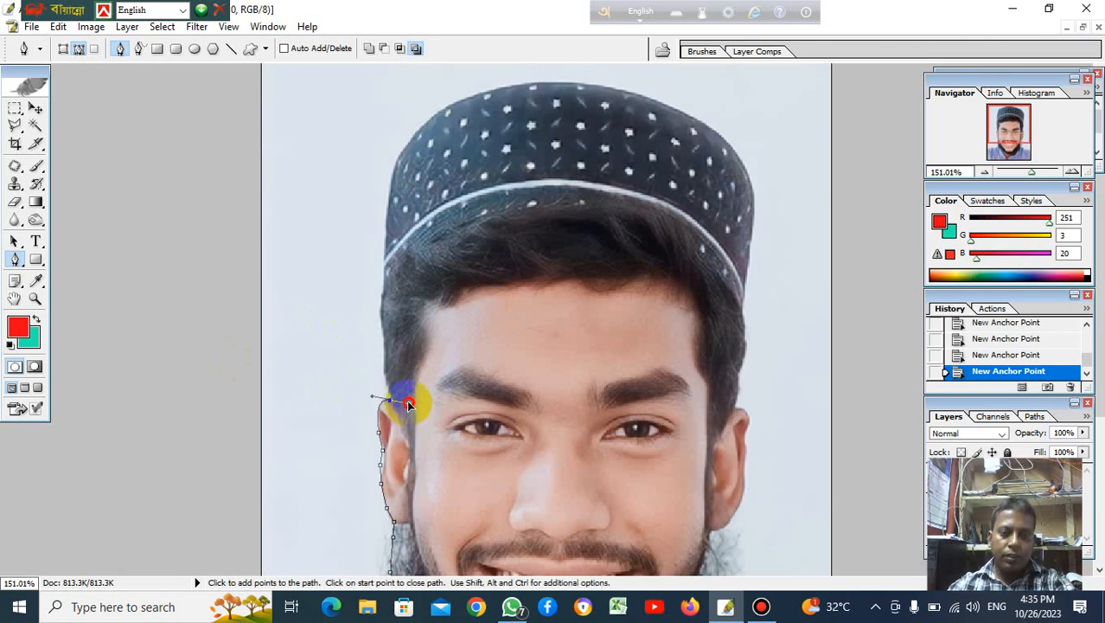
alt+click(392, 399)
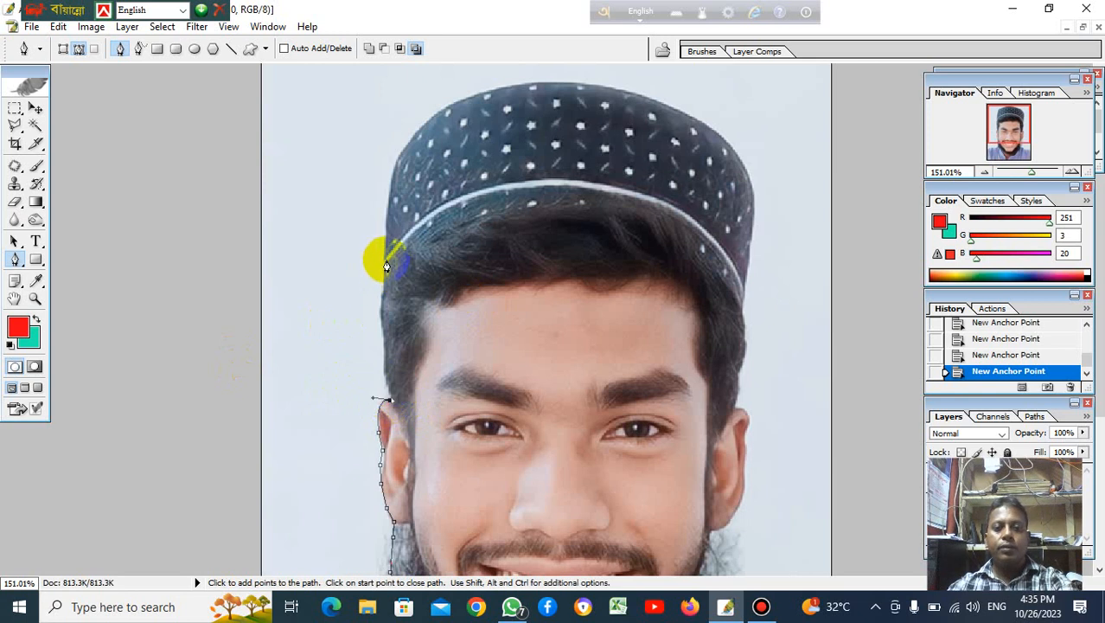
- Extend the path up the left side of the hair and around the cap's upper-left curve
drag(385, 269, 392, 231)
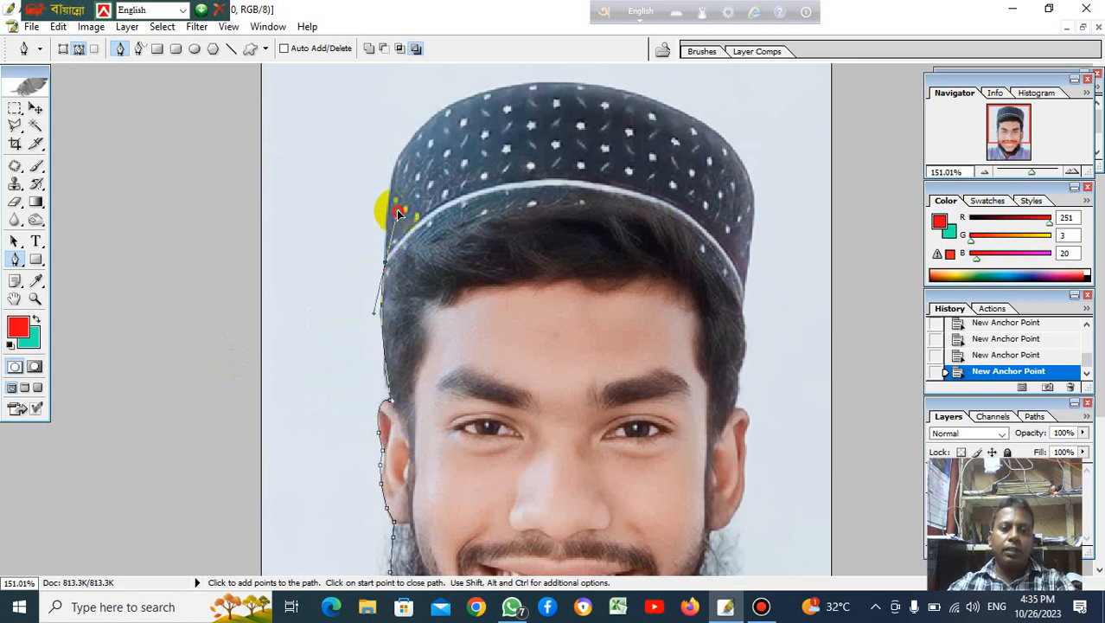
alt+click(387, 260)
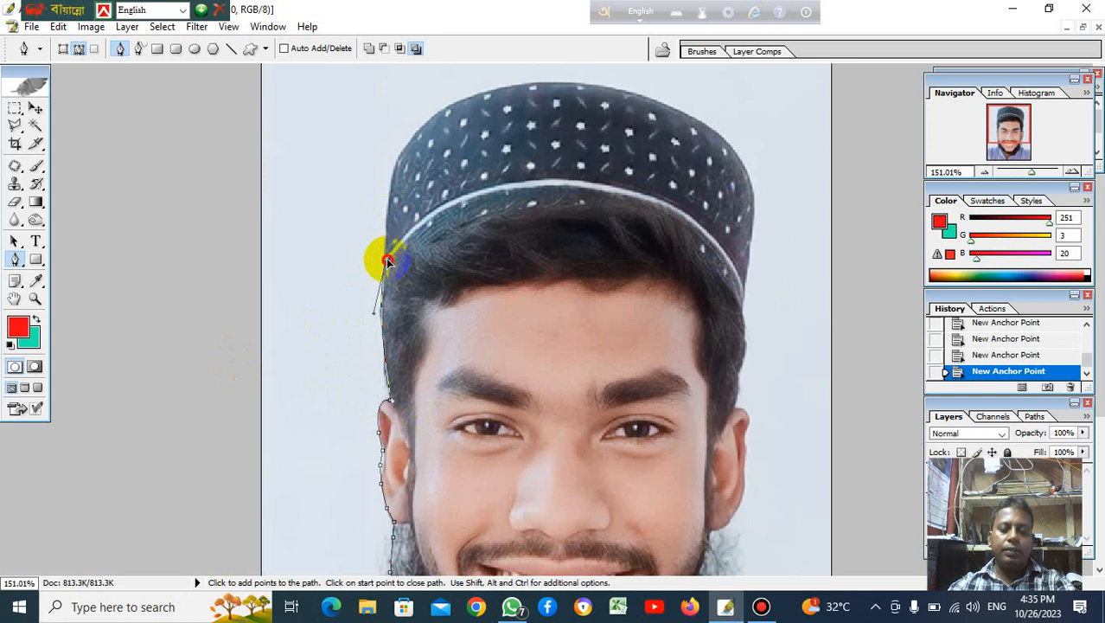
click(389, 212)
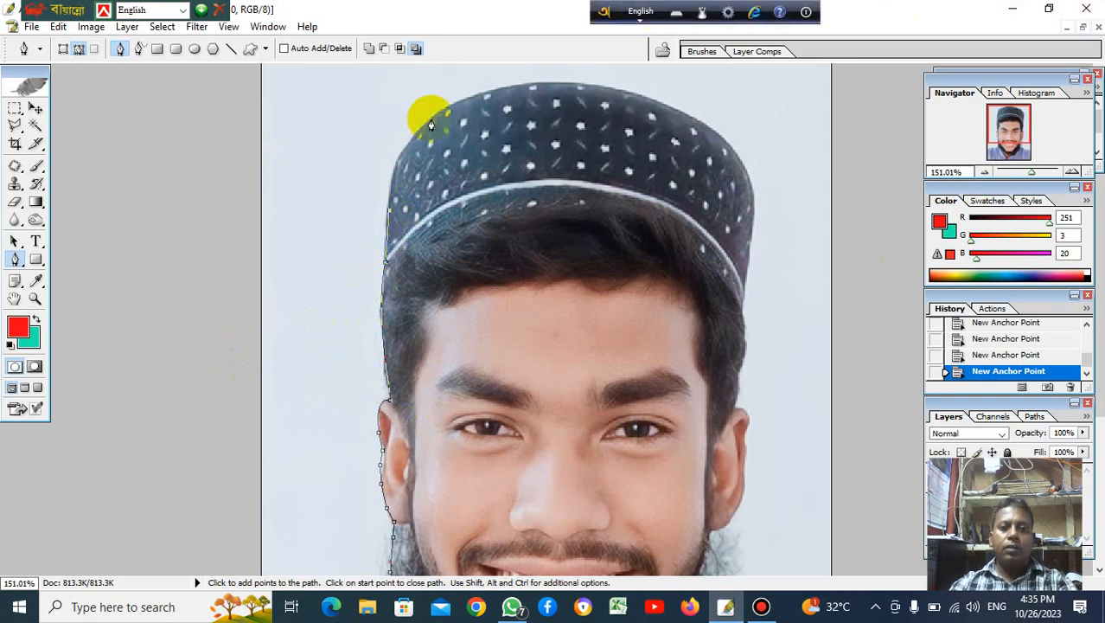
drag(432, 121, 485, 79)
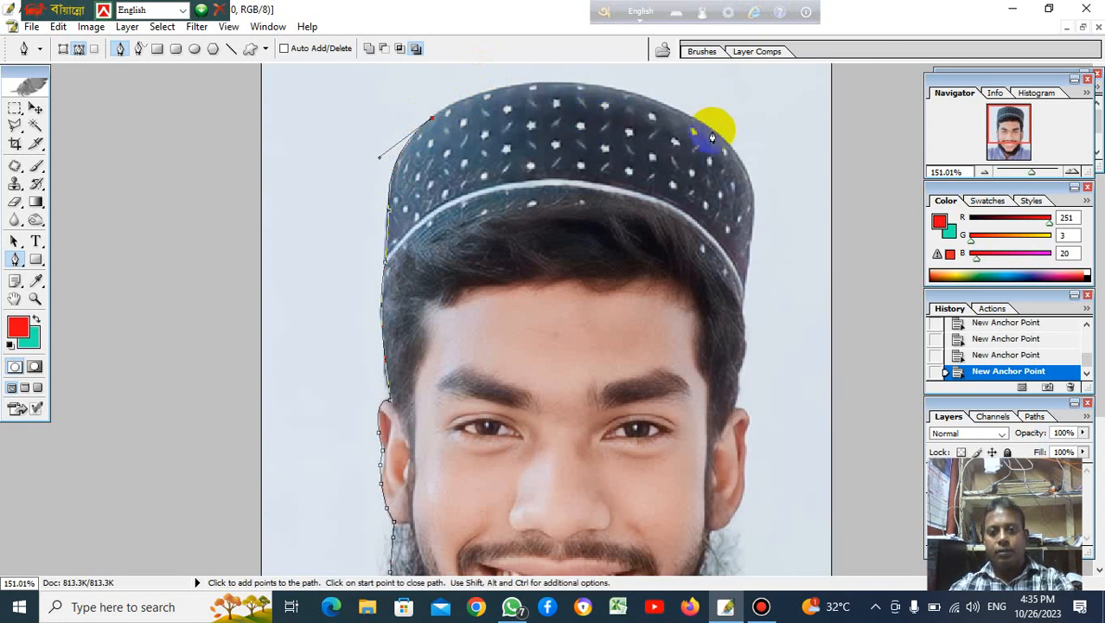
- Trace the path over the cap's top and down its right side, replacing the misplaced straight segment with a curve
mouse_move(712, 135)
mouse_down()
mouse_move(863, 235)
mouse_move(717, 135)
mouse_up()
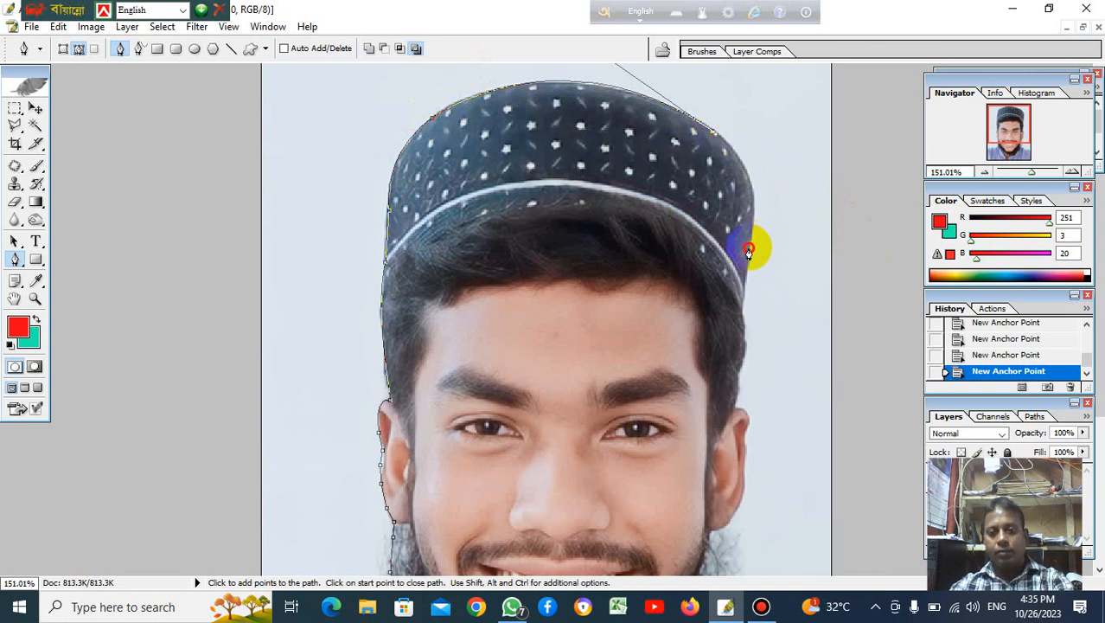
mouse_move(749, 251)
mouse_down()
mouse_move(728, 343)
mouse_move(744, 278)
mouse_move(767, 246)
mouse_move(749, 251)
mouse_up()
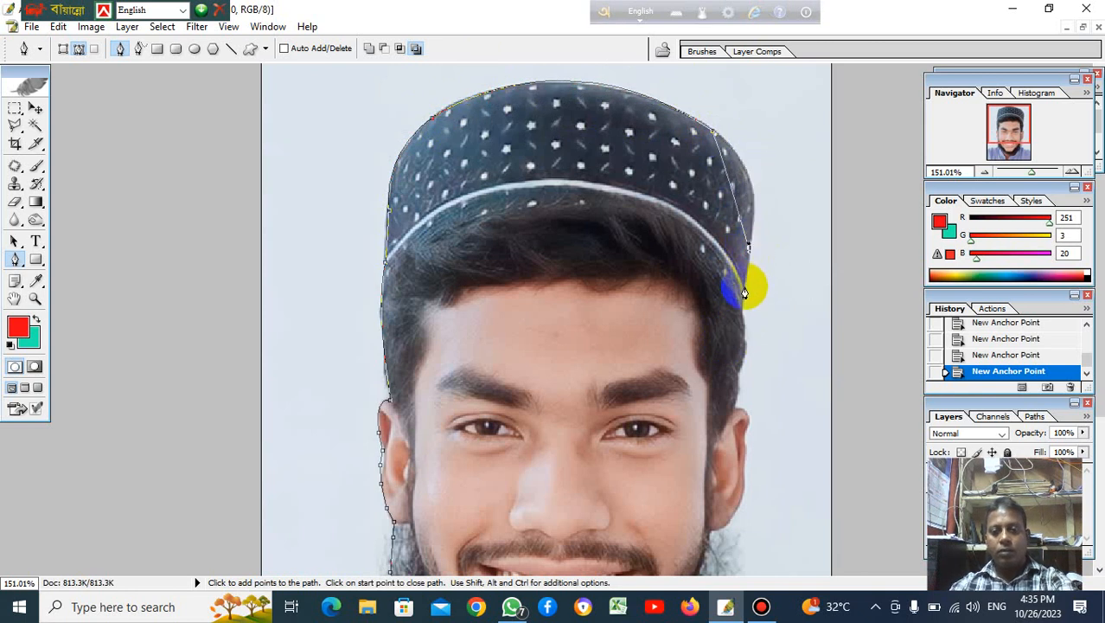
key(ctrl+z)
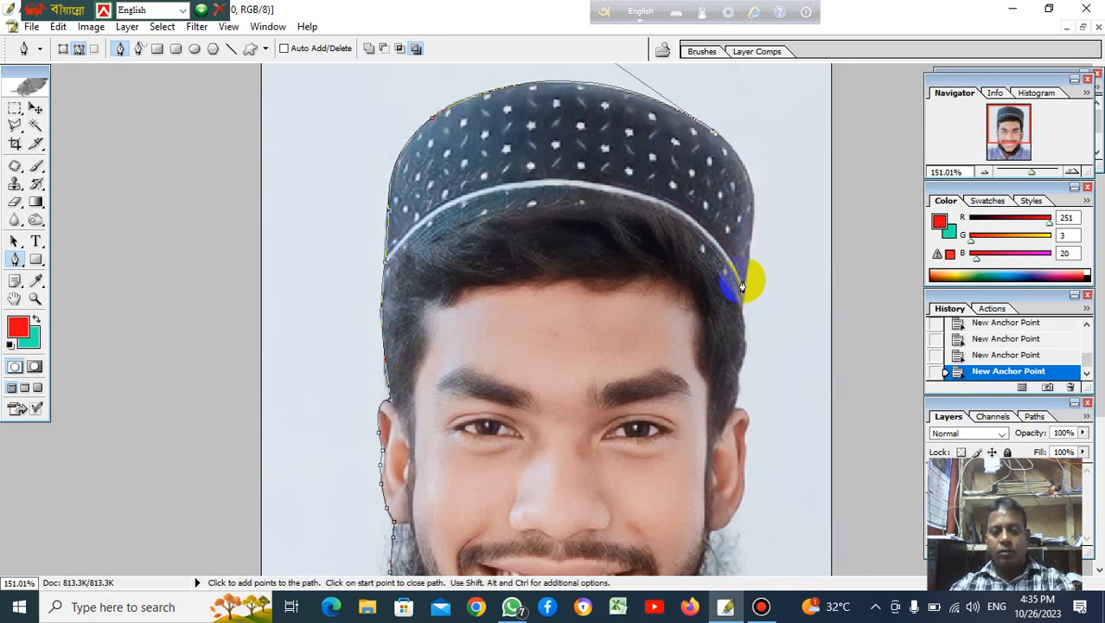
drag(750, 249, 732, 337)
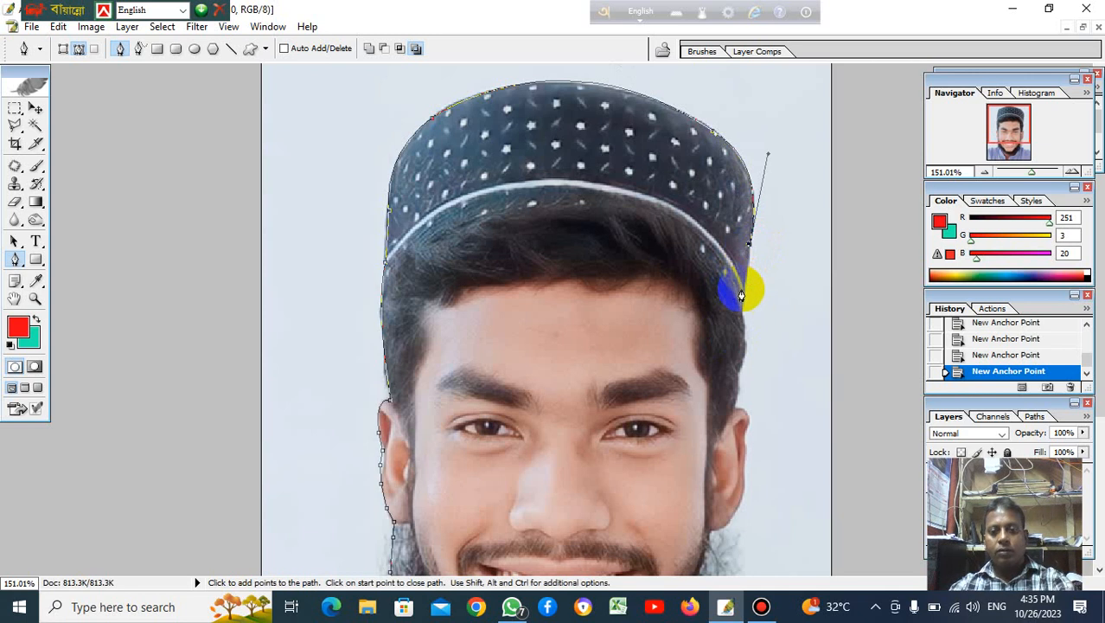
- Continue the path from the cap's lower-right edge down the hair to the top of the right ear
drag(744, 298, 745, 321)
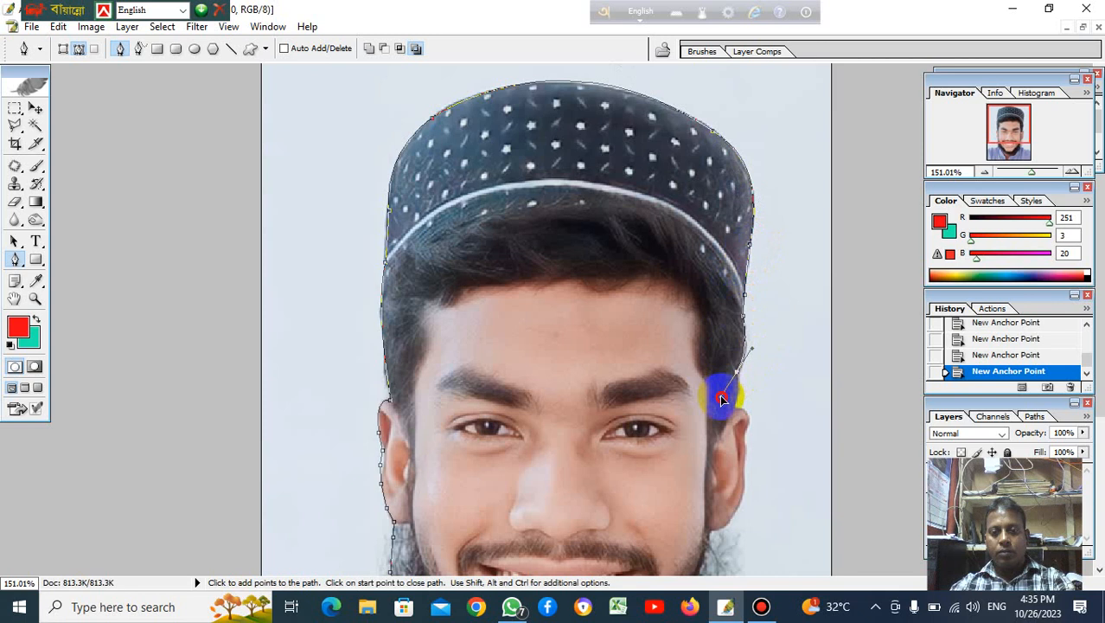
drag(722, 398, 738, 365)
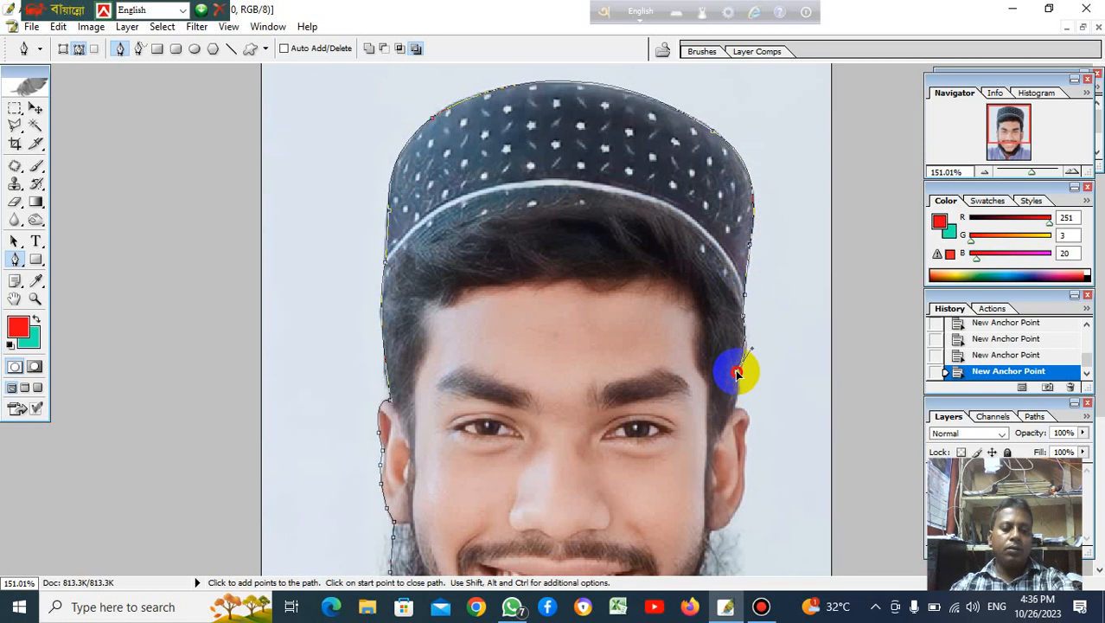
click(729, 424)
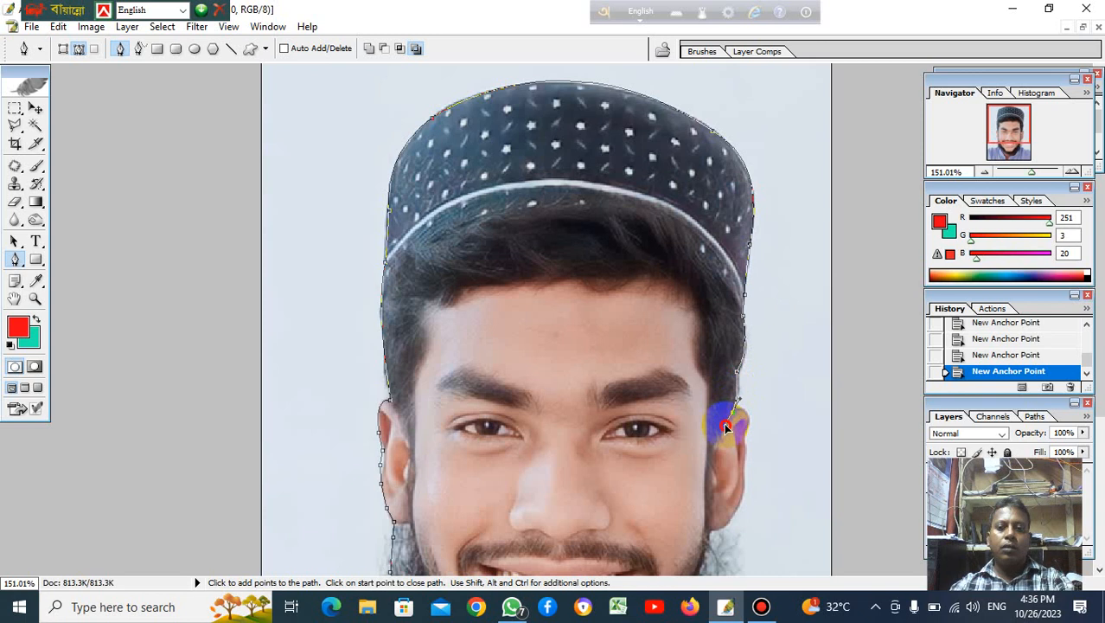
- Continue the path around the right ear and down the right side of the beard to the collar
drag(725, 426, 750, 443)
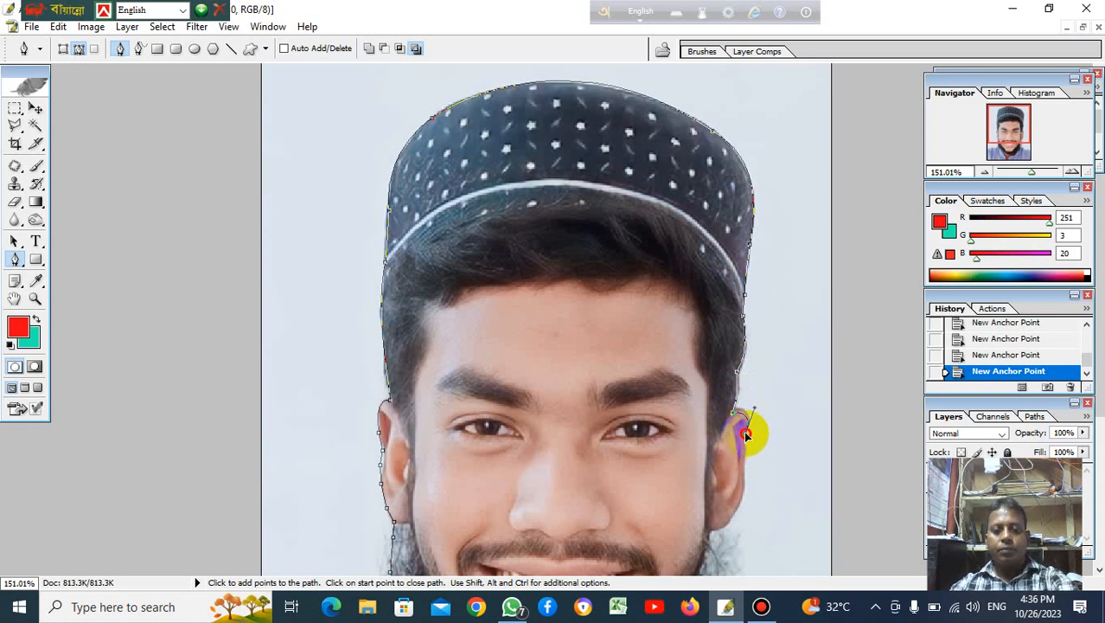
key(ctrl+0)
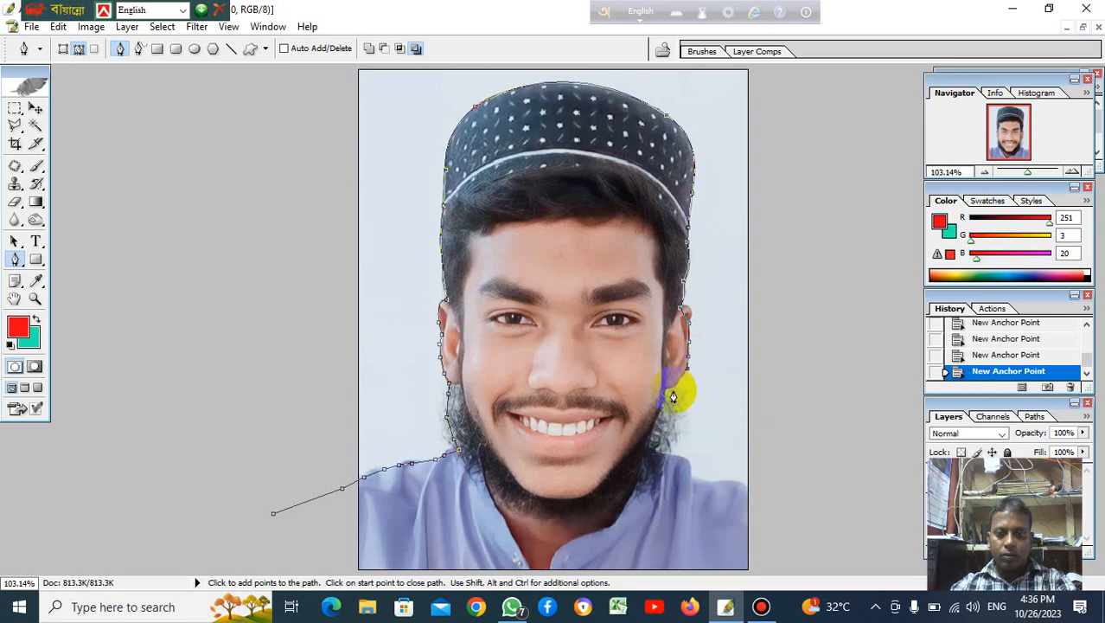
mouse_move(664, 391)
mouse_down()
mouse_move(639, 405)
mouse_move(667, 396)
mouse_up()
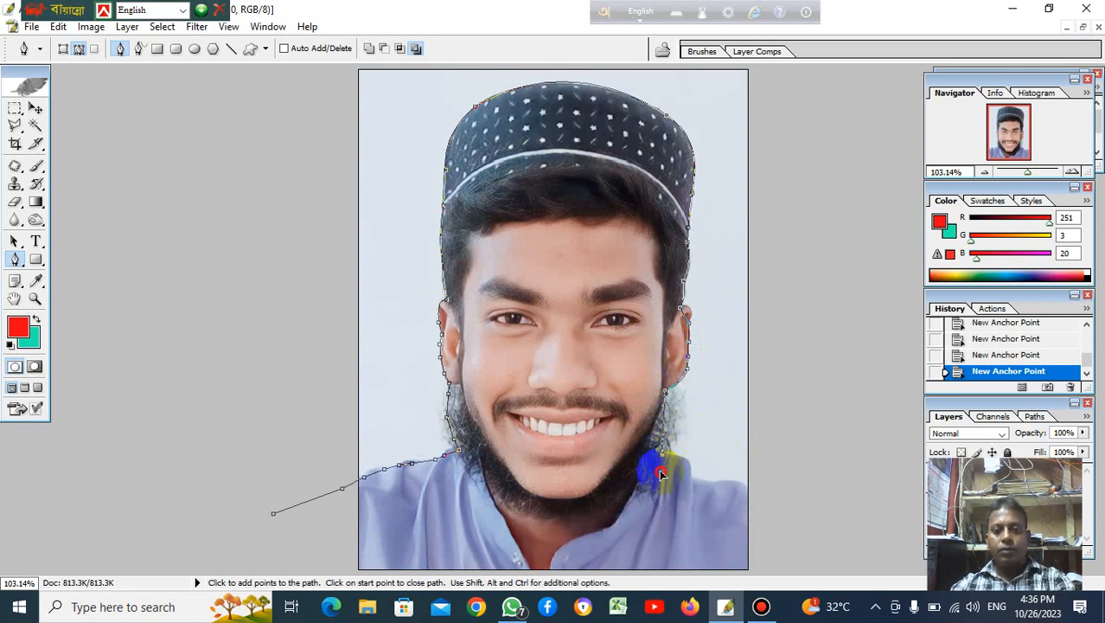
drag(642, 500, 694, 490)
- Extend the path along the top of the right shoulder to just beyond the image's right edge
click(680, 463)
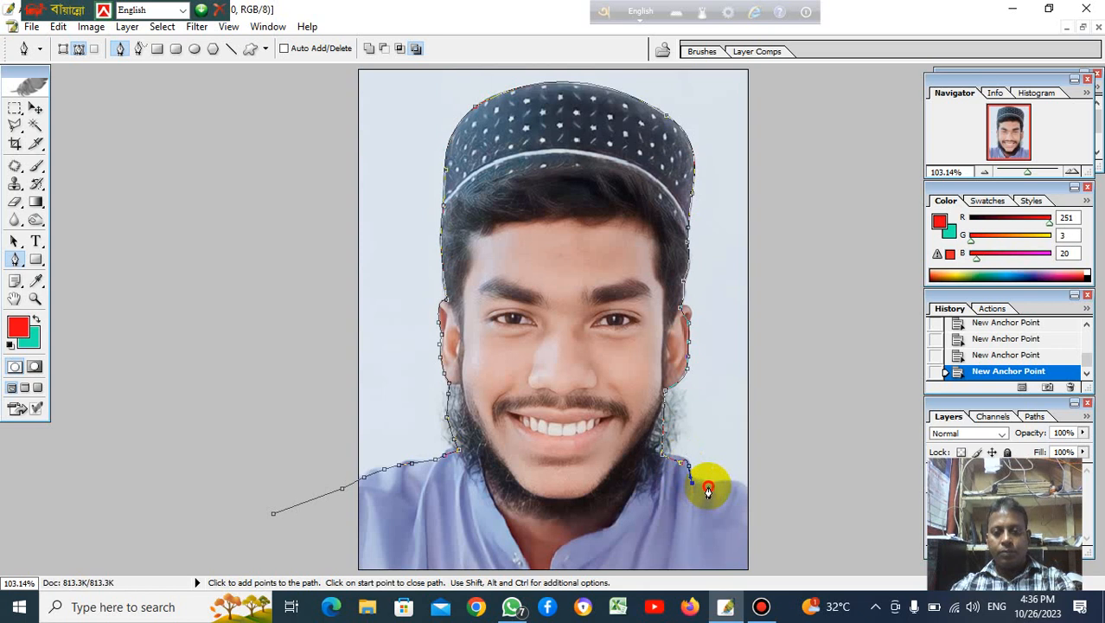
click(709, 491)
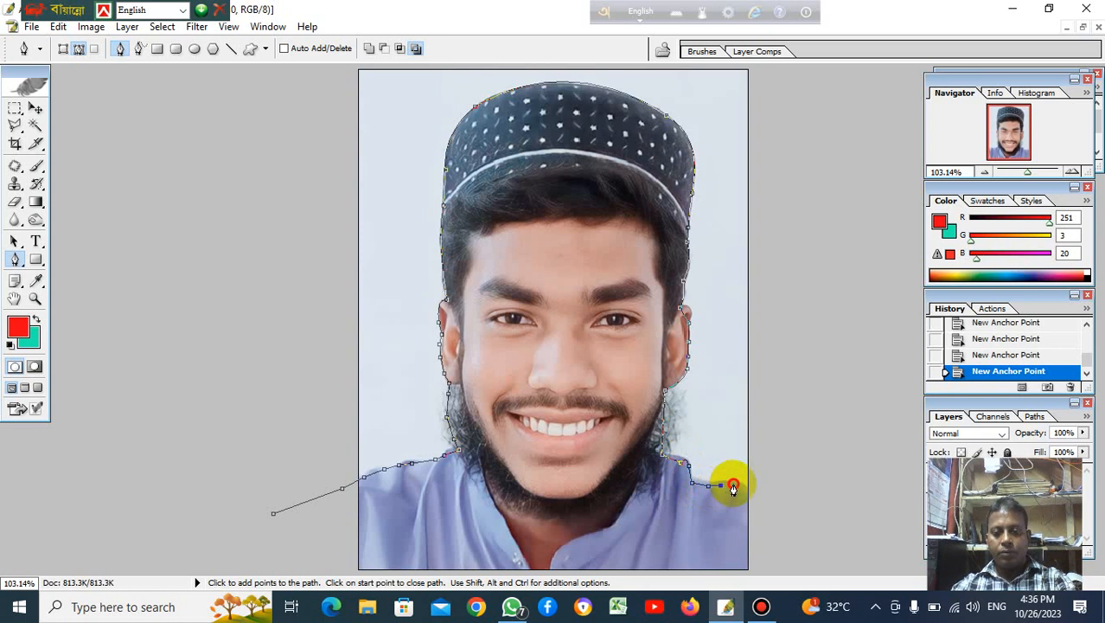
click(733, 485)
click(757, 495)
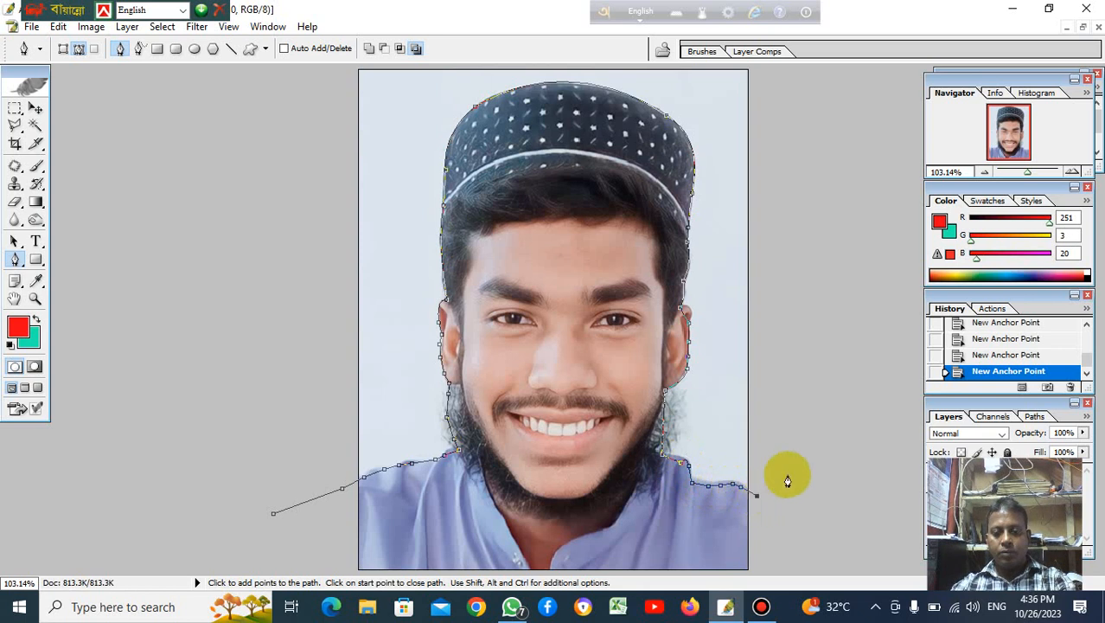
- Route the path outside the canvas, over the top of the portrait and back down to beside its starting point
scroll(798, 461, down, 4)
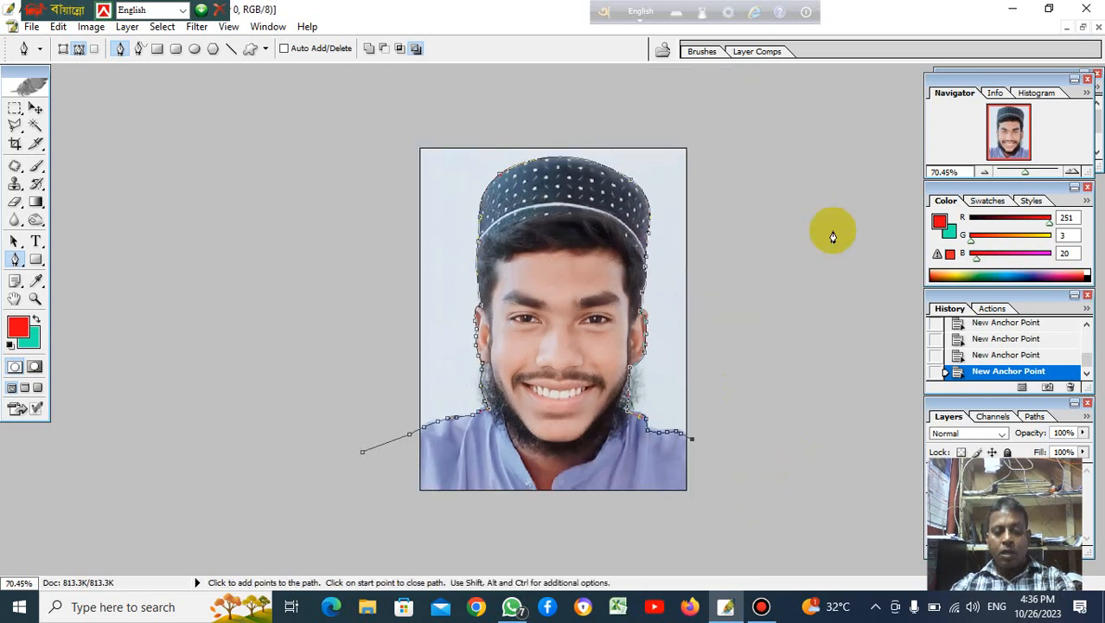
click(818, 181)
click(746, 97)
click(594, 80)
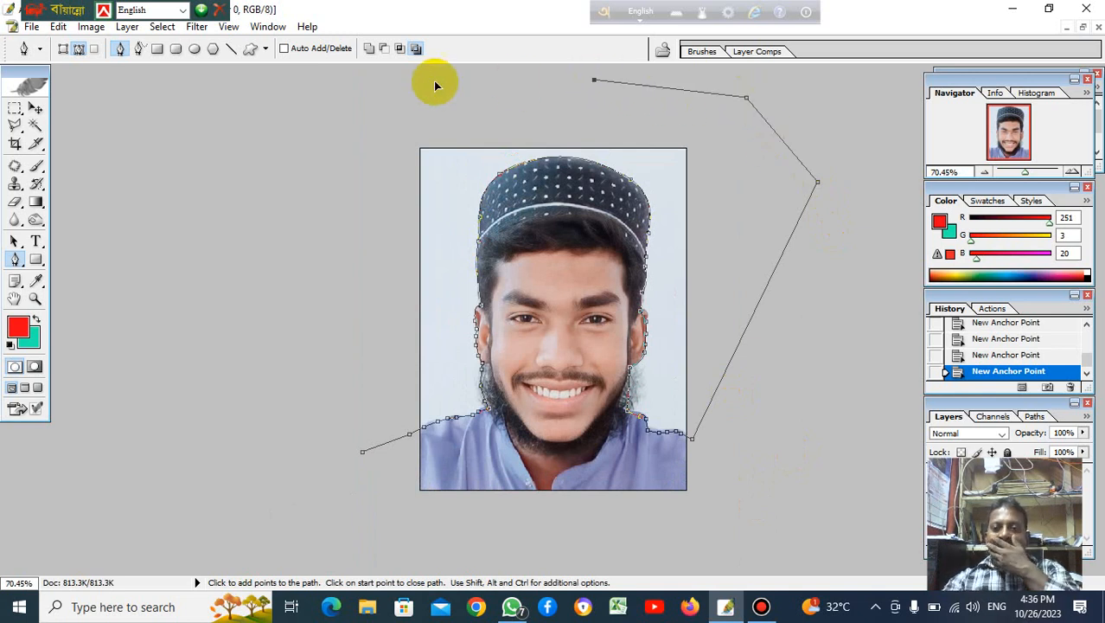
click(429, 87)
click(377, 178)
click(370, 285)
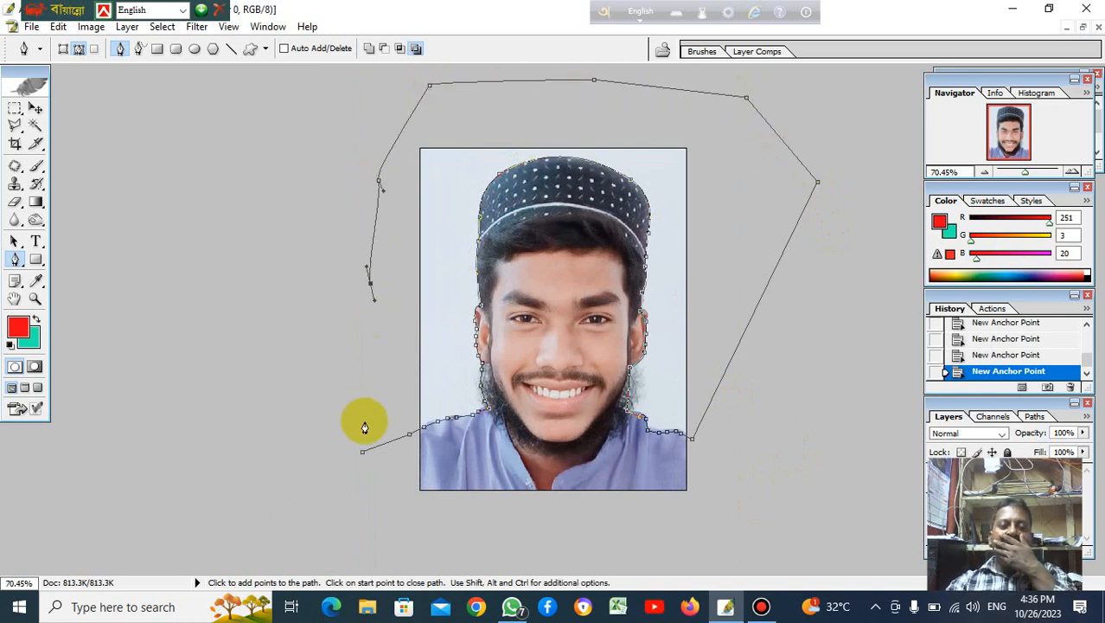
click(365, 435)
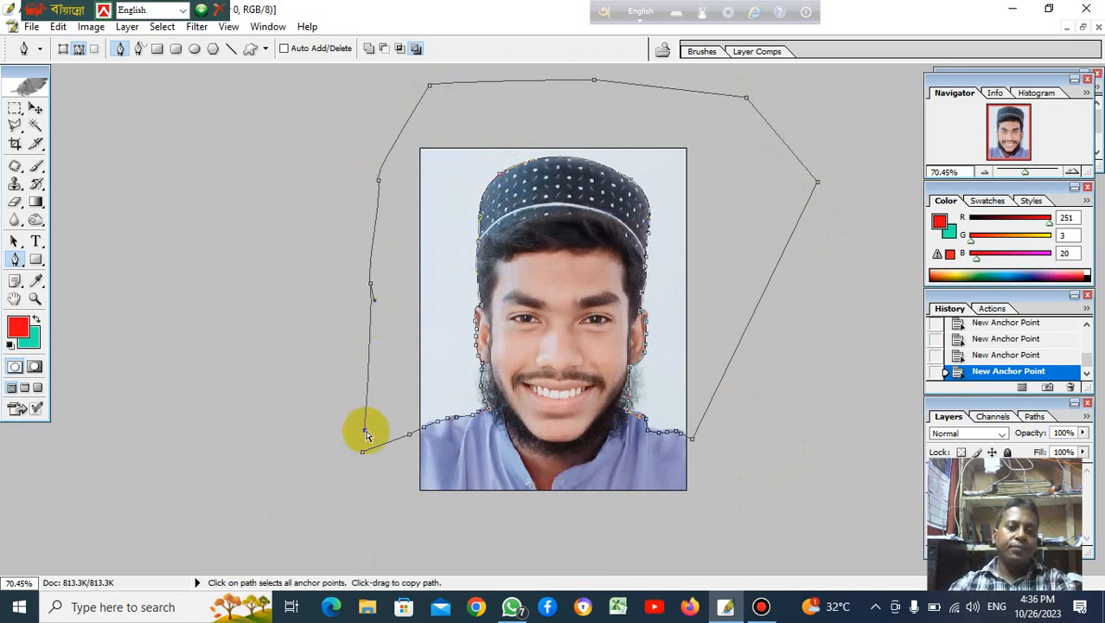
- Convert the path to a selection and delete the background inside it
key(ctrl+Return)
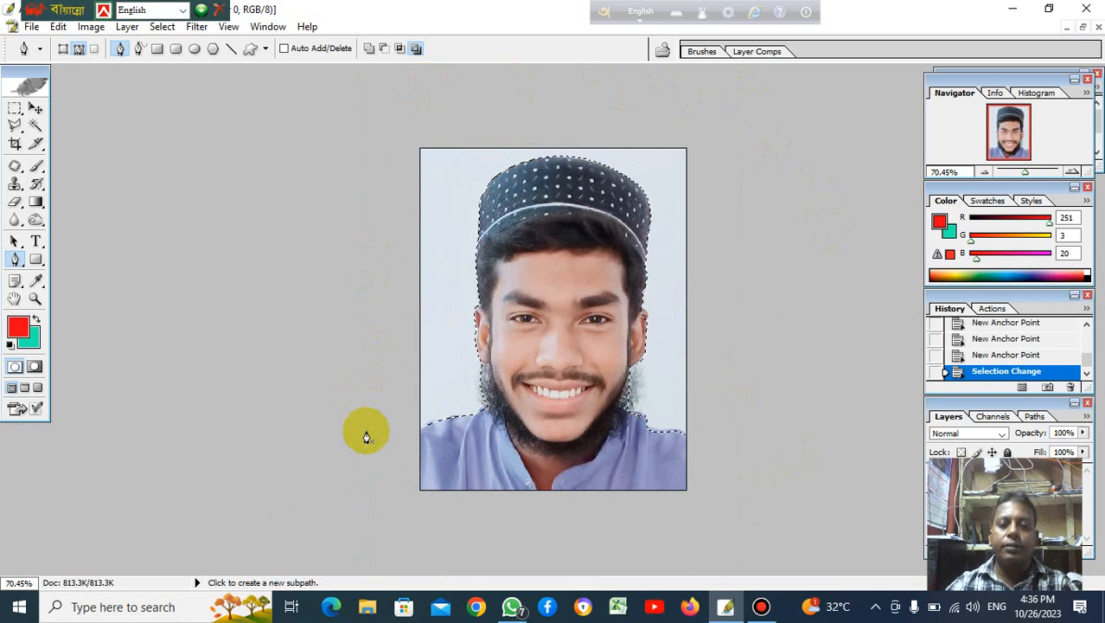
key(Delete)
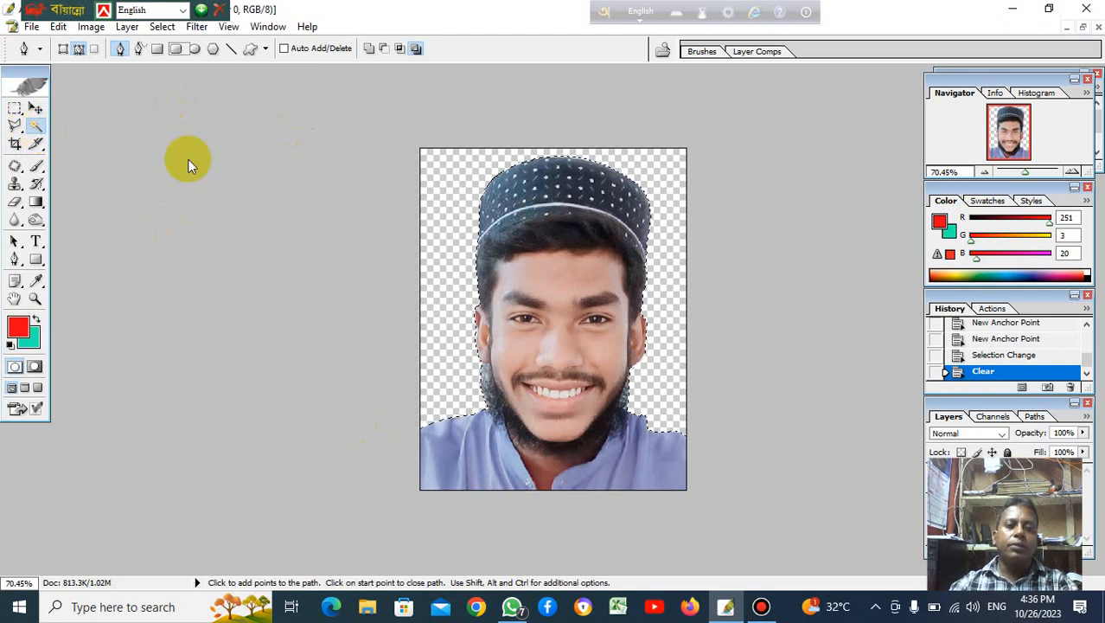
key(w)
- Deselect everything and move the cut-out portrait slightly upward on its canvas
key(ctrl+d)
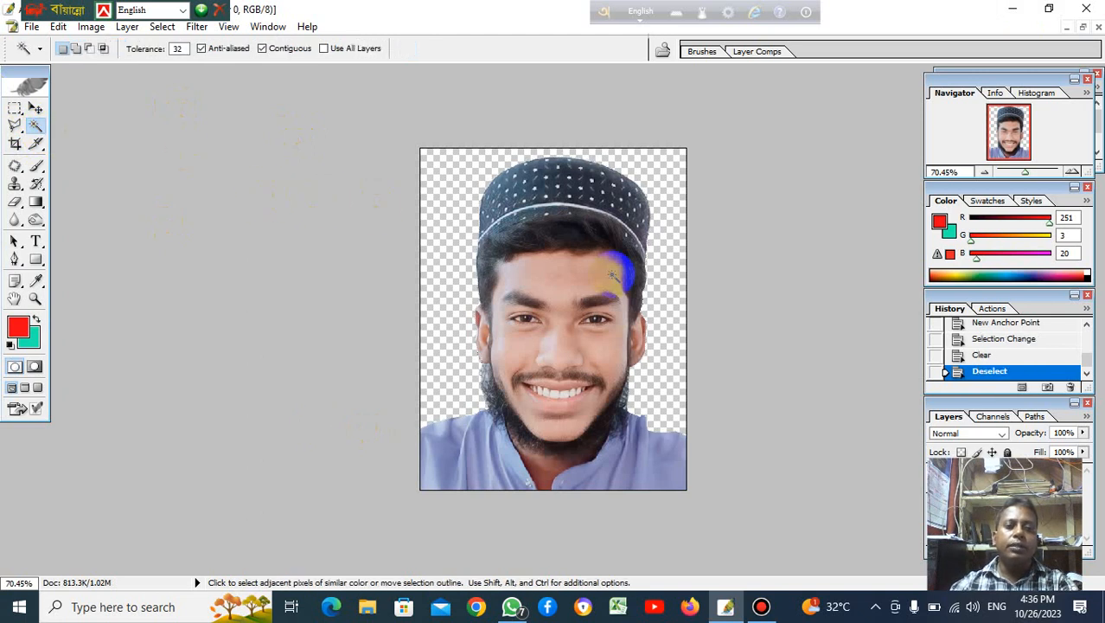
click(35, 108)
mouse_move(550, 304)
mouse_down()
mouse_move(226, 216)
mouse_move(422, 185)
mouse_move(582, 249)
mouse_move(530, 324)
mouse_move(562, 291)
mouse_up()
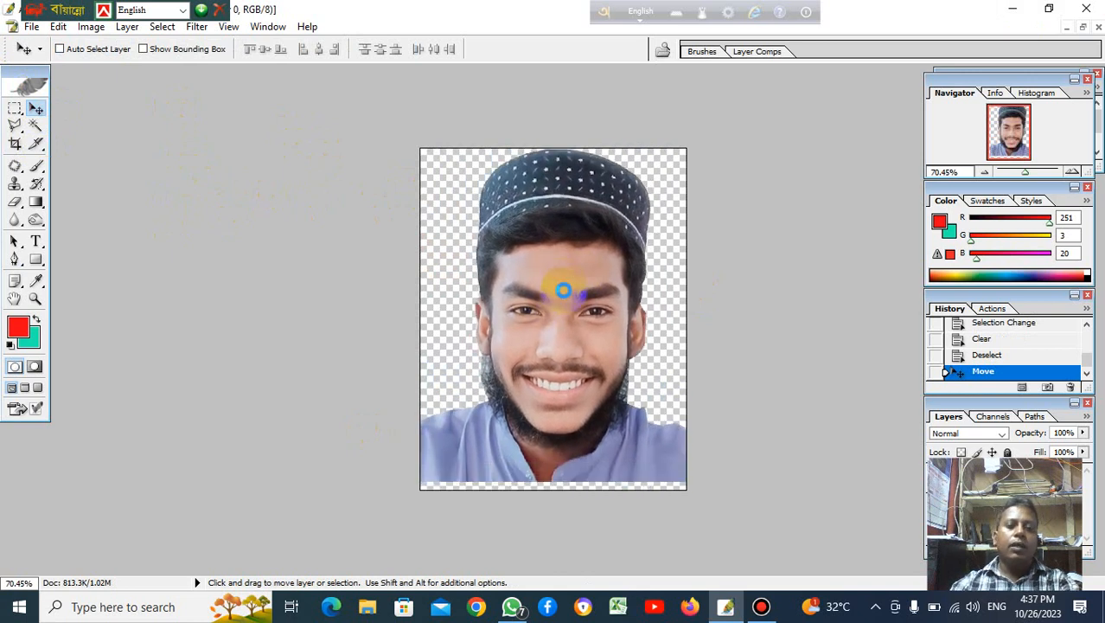
- Create a new white document from the A4 preset, 210 × 297 mm at 300 pixels/inch
key(ctrl+n)
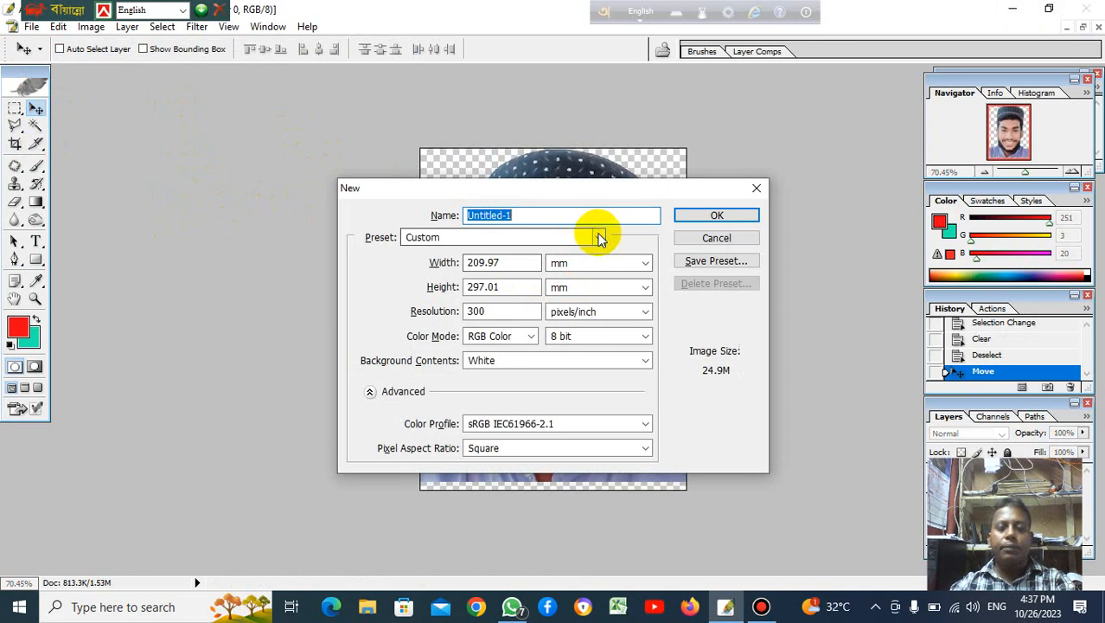
click(597, 236)
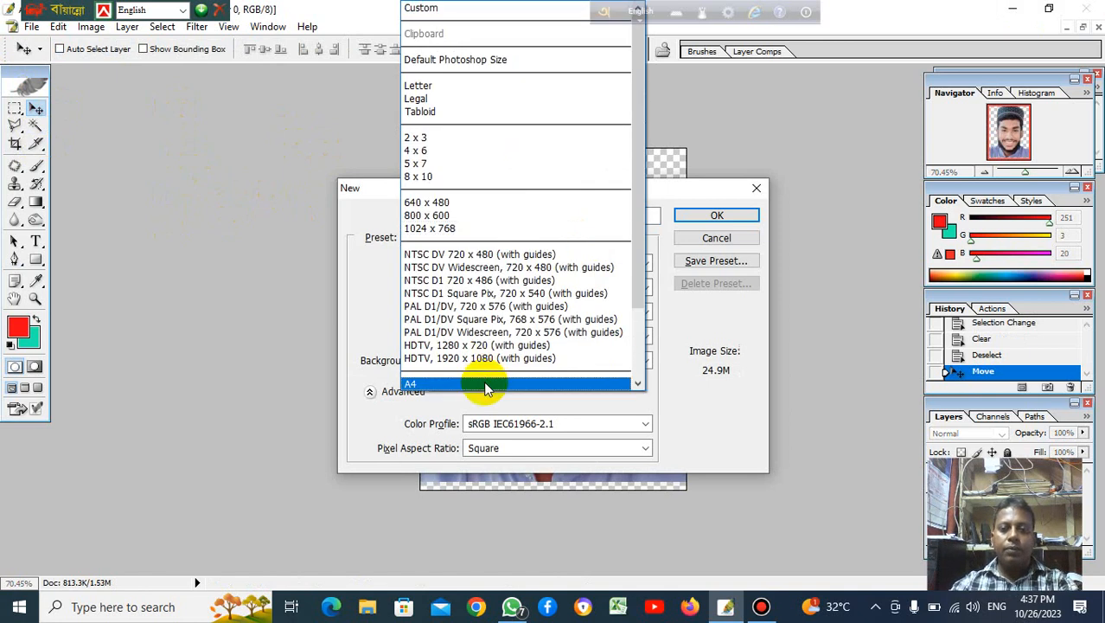
click(484, 383)
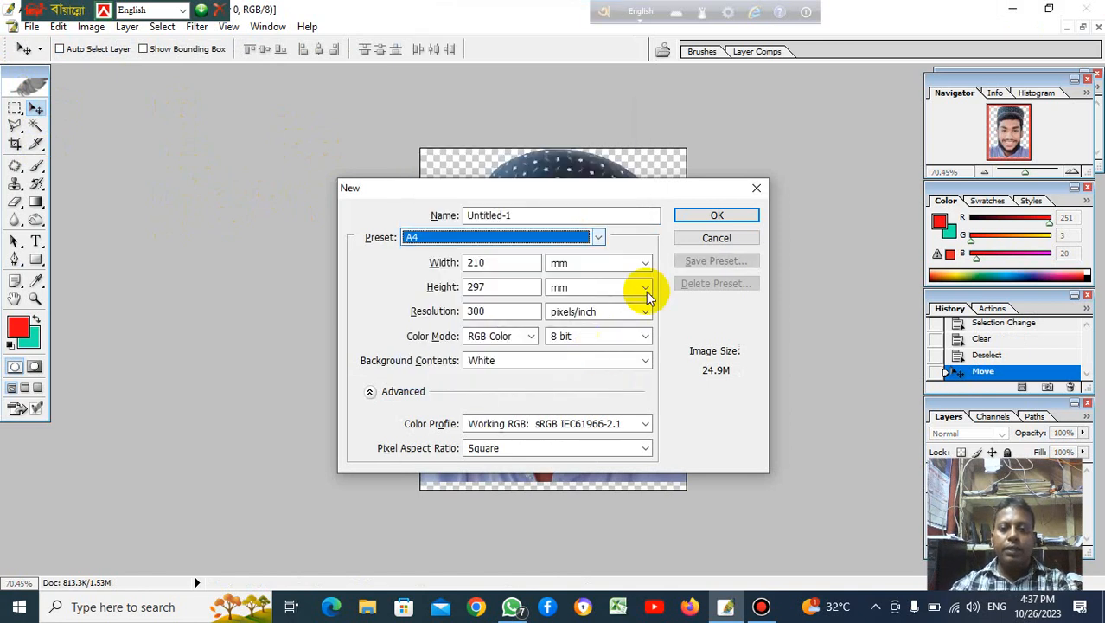
click(711, 217)
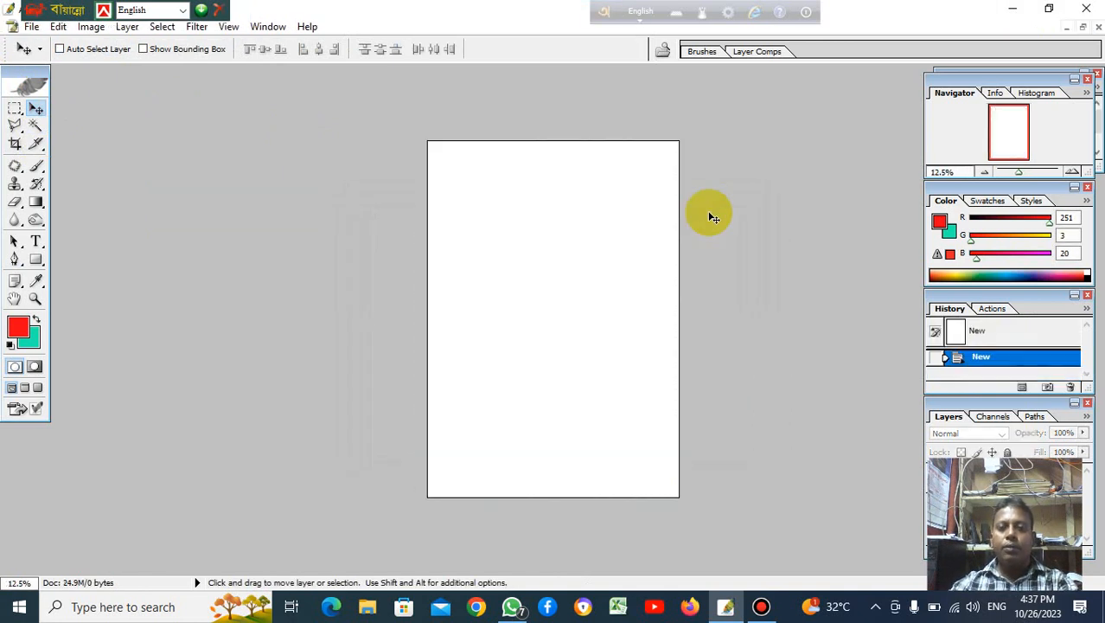
- Place the blank A4 document window beside the portrait and copy the cut-out portrait layer onto the A4 page
click(1082, 28)
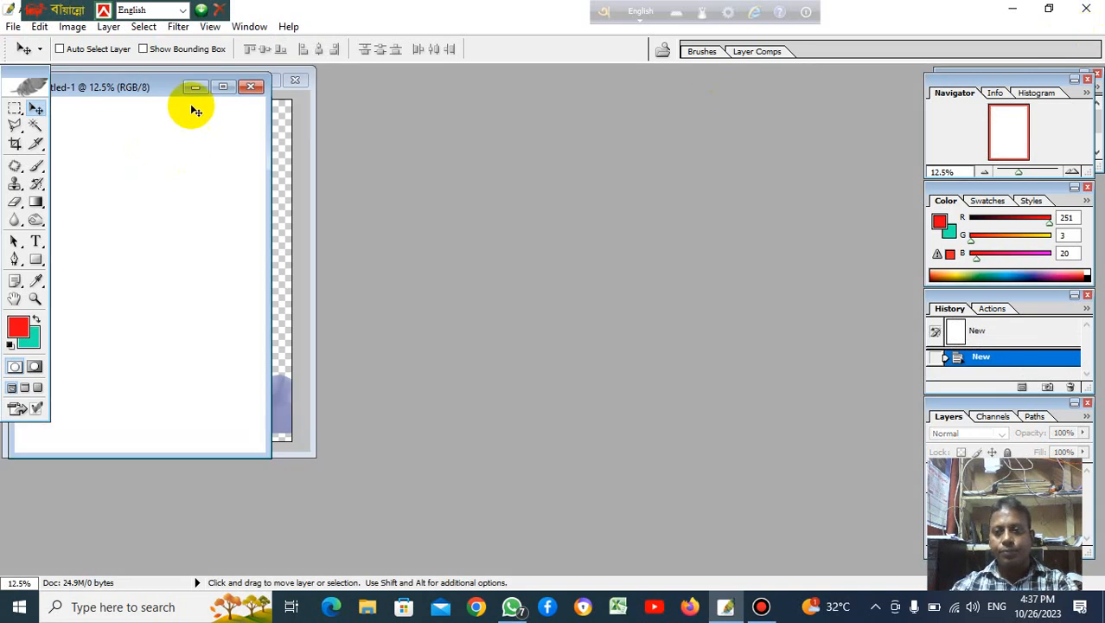
drag(173, 86, 633, 114)
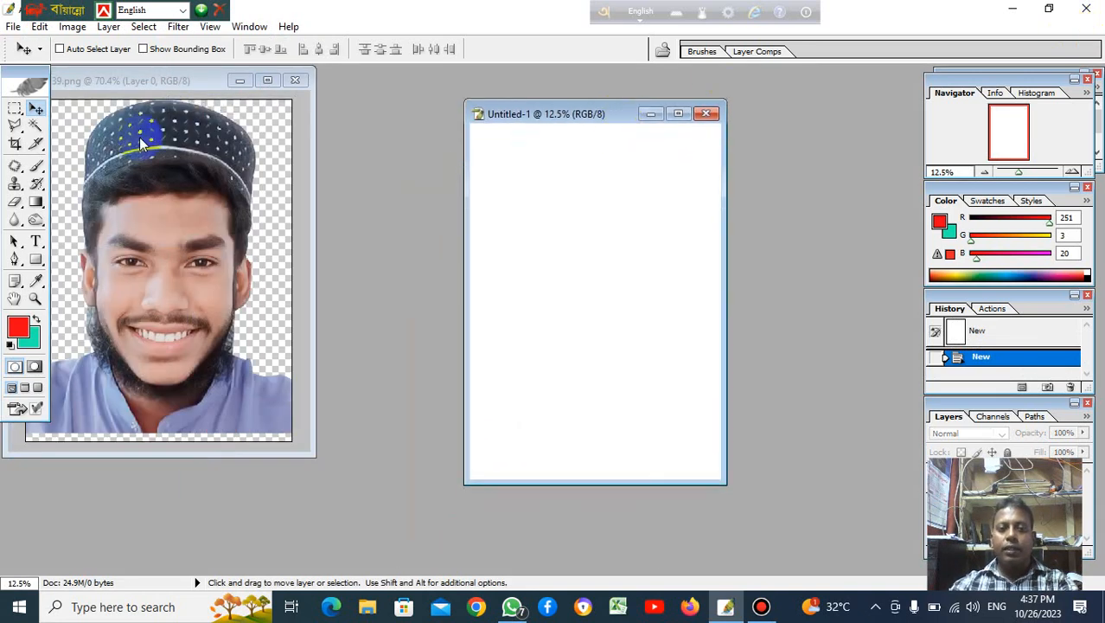
click(15, 144)
click(163, 195)
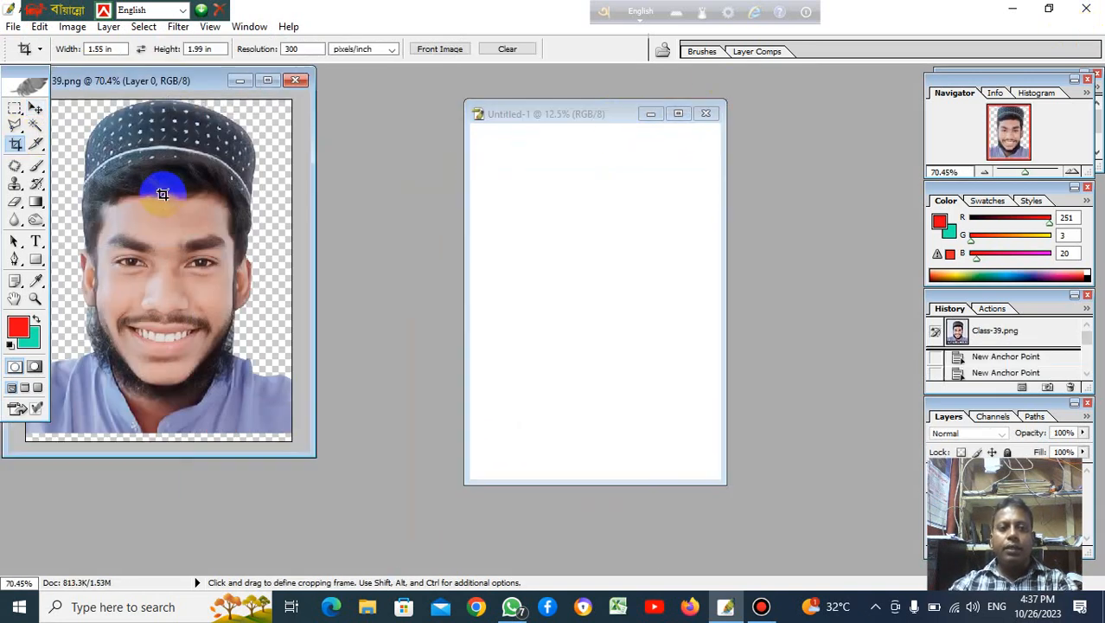
drag(163, 194, 592, 199)
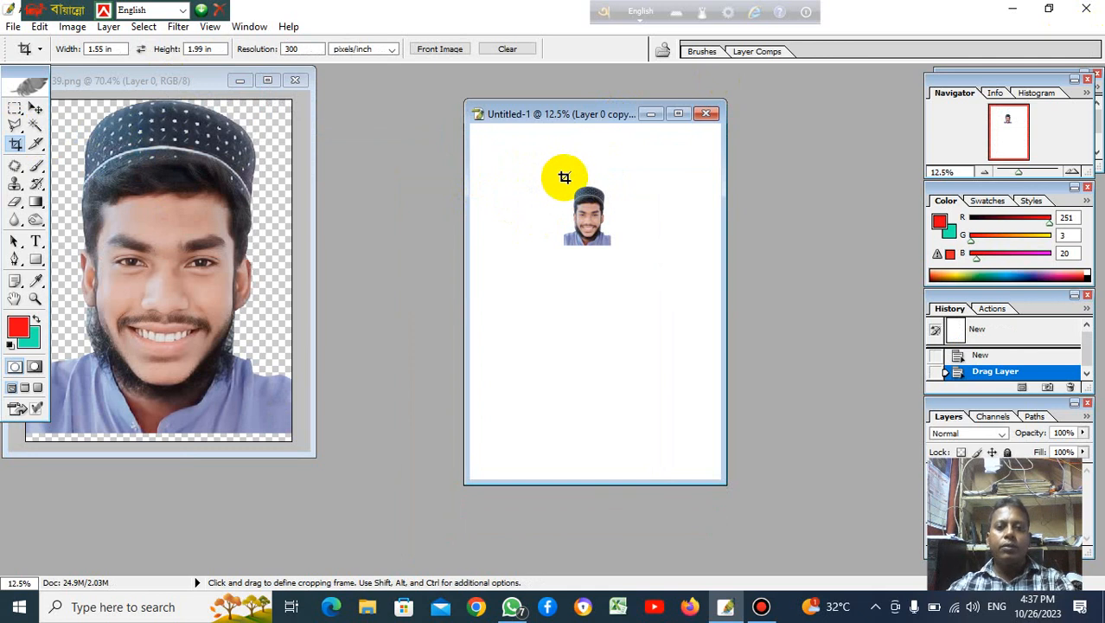
- Crop the A4 page closely around the pasted portrait at 1.55 × 1.99 in and 300 pixels/inch
drag(564, 177, 618, 245)
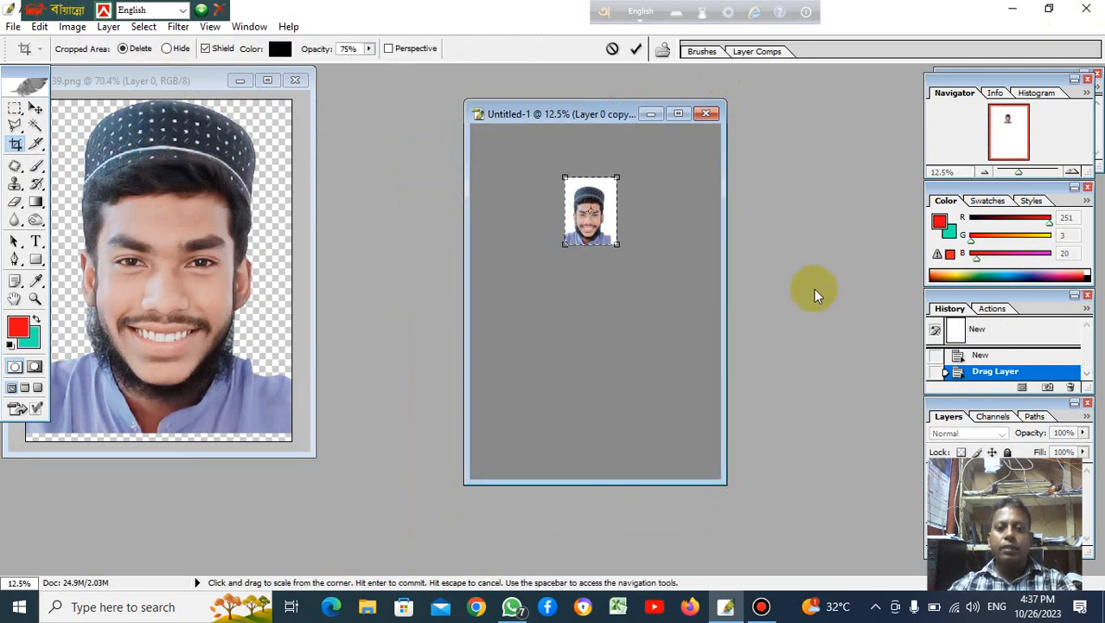
key(Return)
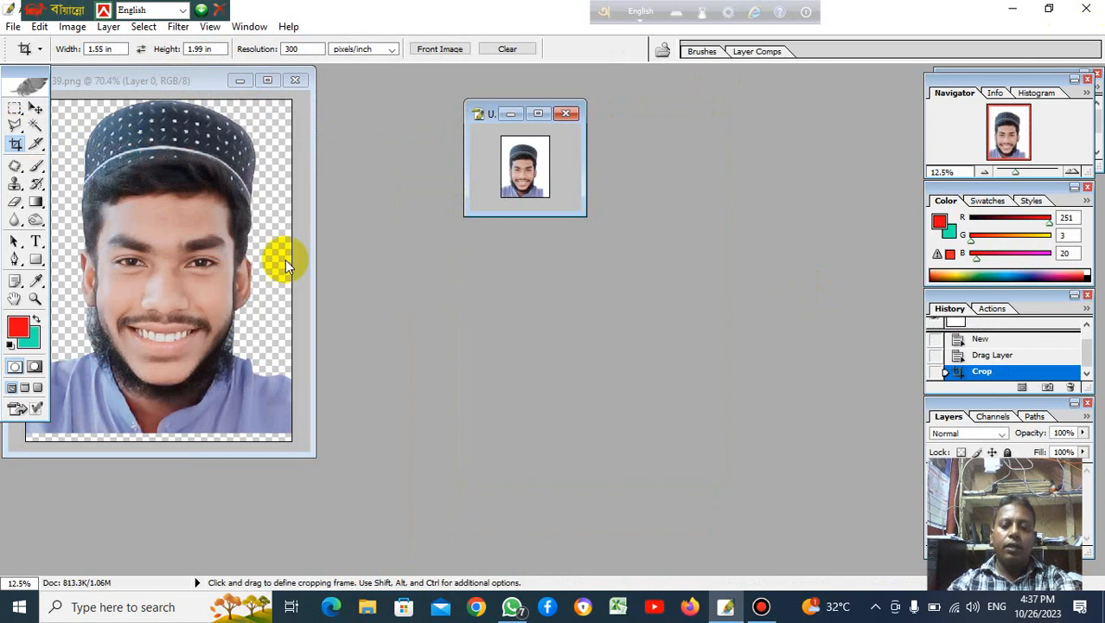
- Close Class-39.png without saving its changes and maximize the cropped portrait document
click(295, 79)
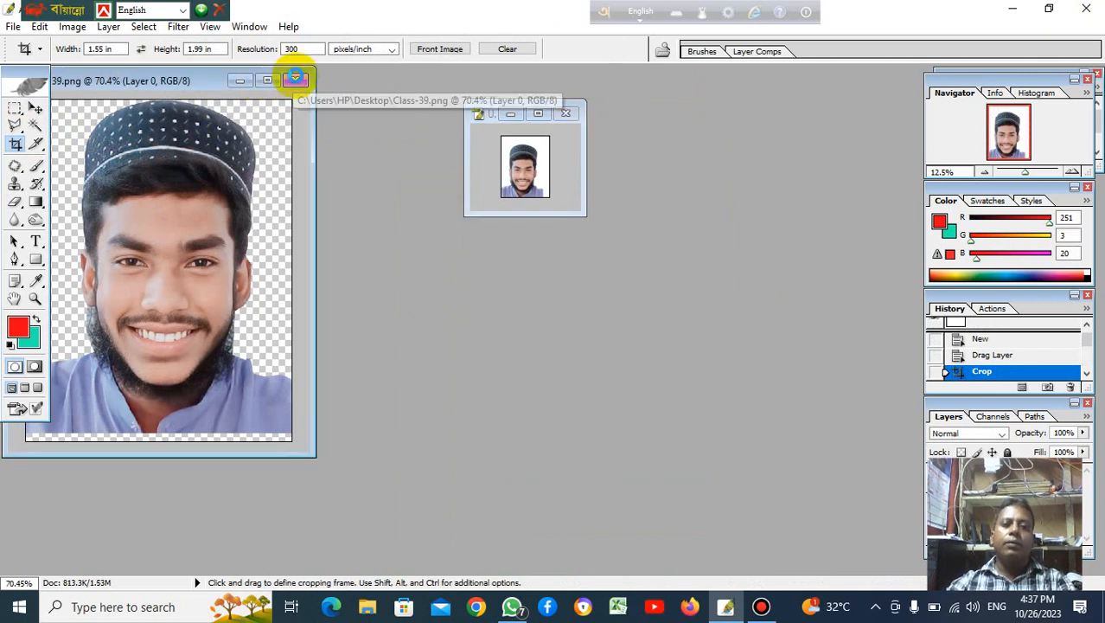
click(295, 79)
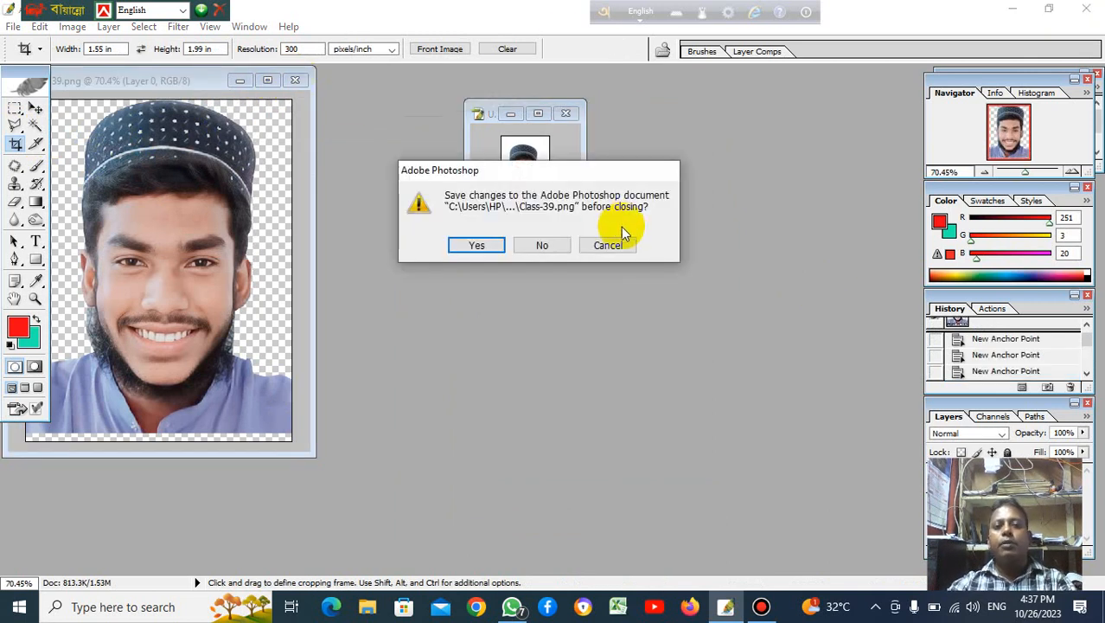
click(557, 247)
click(538, 114)
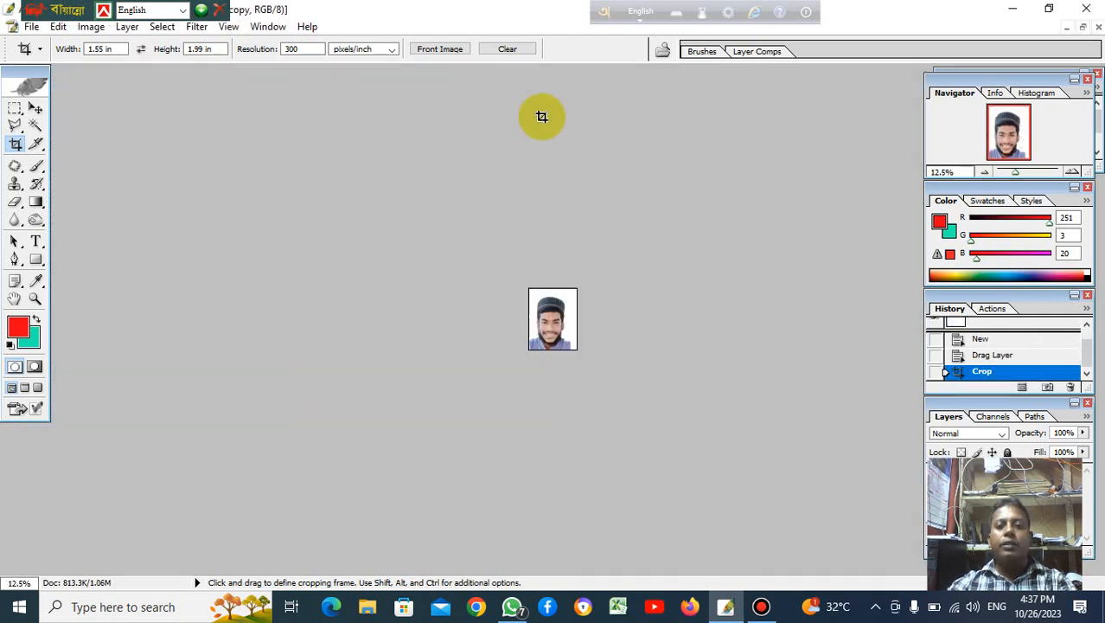
- Draw a tighter crop frame around the portrait, with the 1.55 × 1.99 in ratio, leaving out part of the white margins
scroll(626, 304, down, 3)
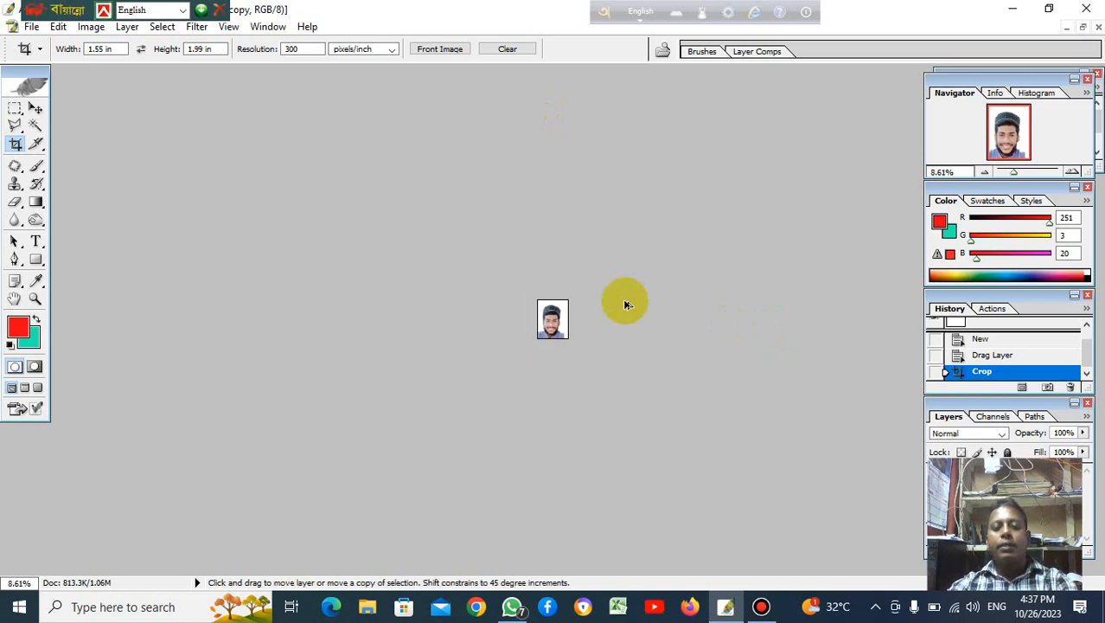
scroll(625, 304, up, 9)
scroll(621, 310, up, 4)
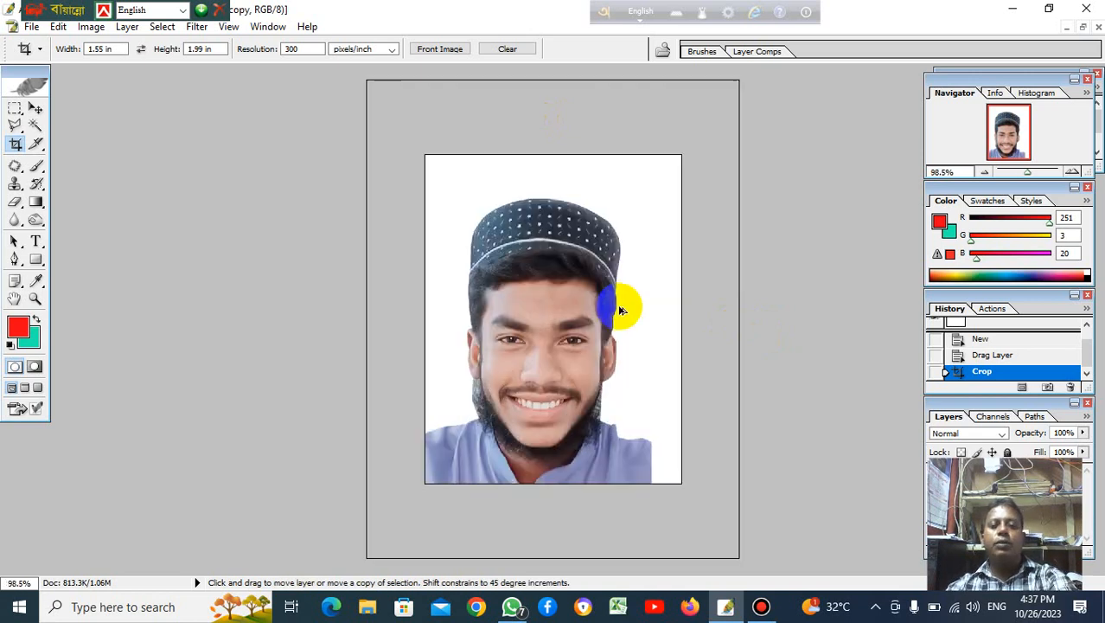
scroll(621, 310, down, 2)
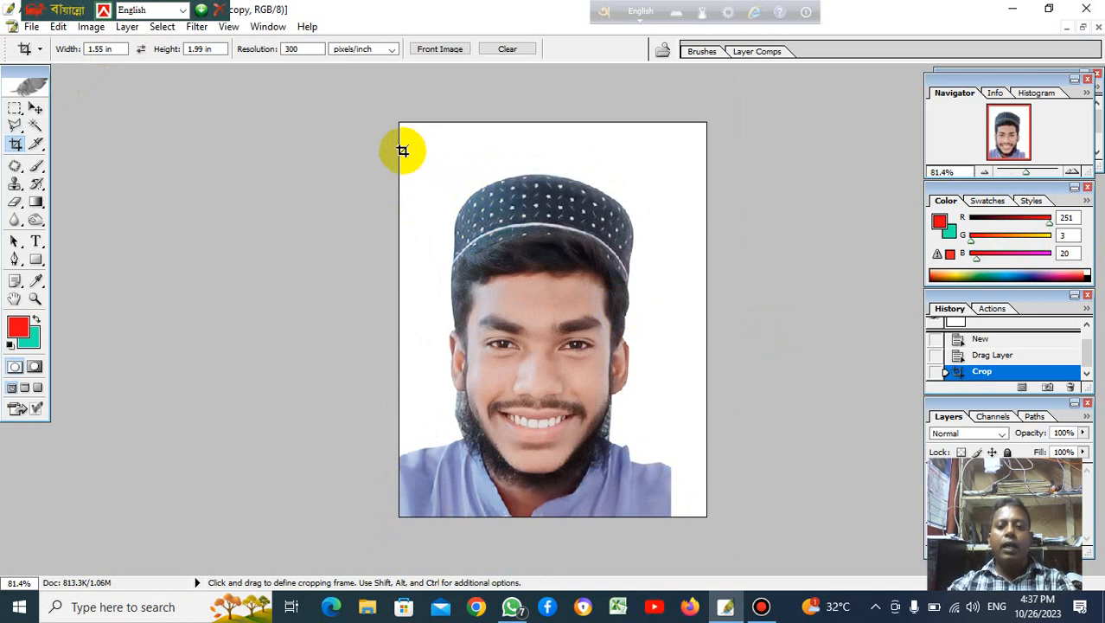
drag(548, 321, 683, 616)
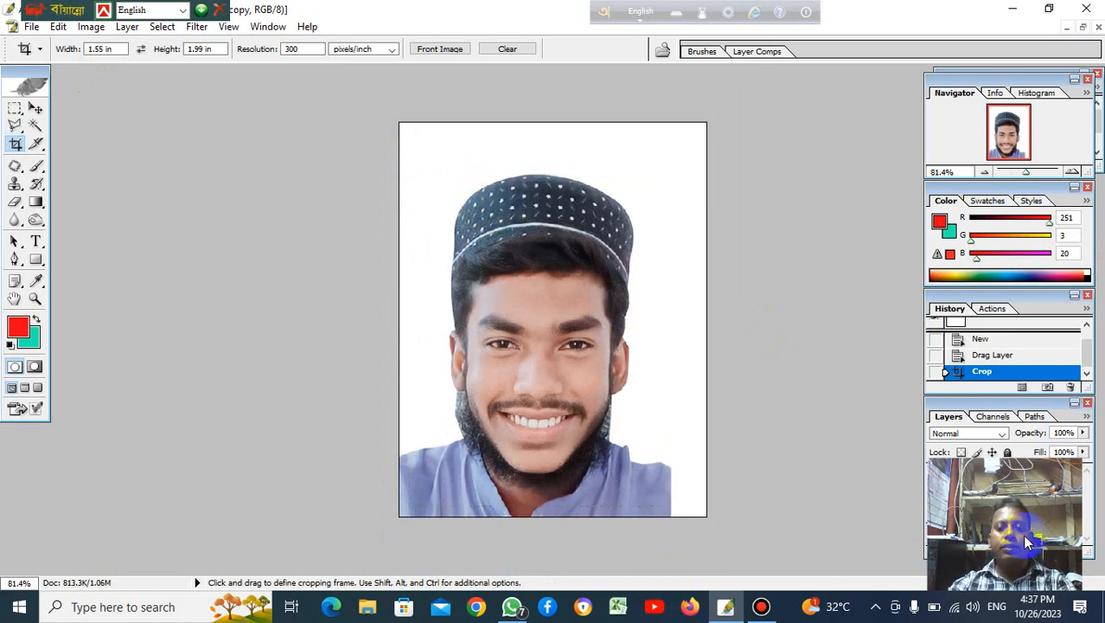
drag(1025, 536, 1025, 536)
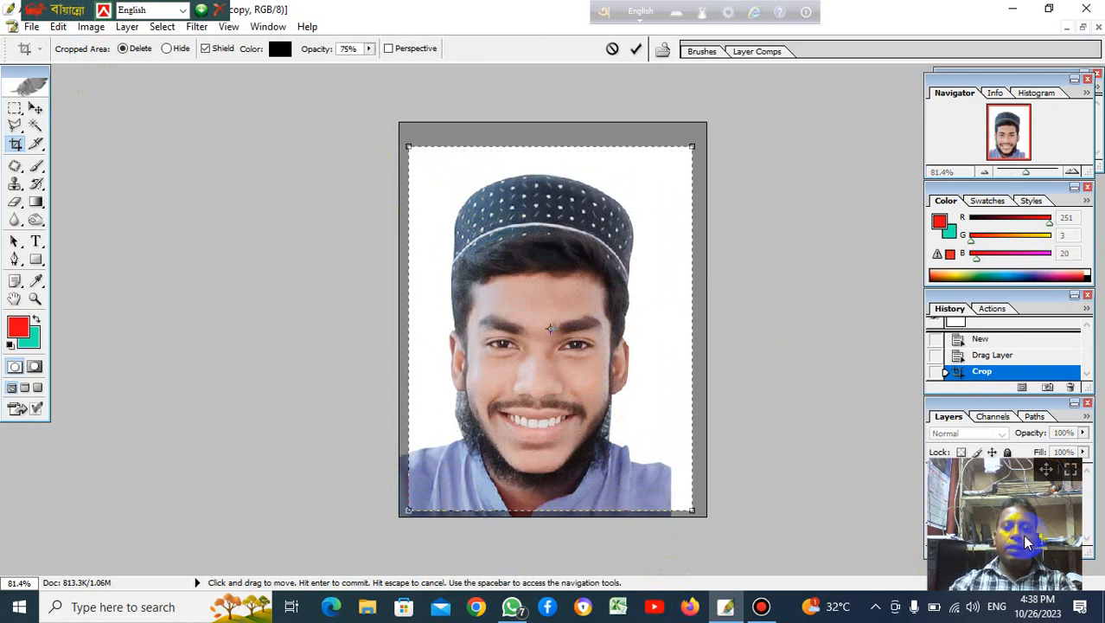
- Shift the crop frame against the portrait's left edge and close to its lower edge, and apply the 1.55 × 1.99 in crop
key(Left)
key(Left)
key(Left)
key(Left)
key(Left)
key(Left)
key(Left)
key(Left)
key(Left)
key(Left)
key(Left)
key(Left)
key(Left)
key(Left)
key(Left)
key(Left)
key(Left)
key(Left)
key(Left)
key(Left)
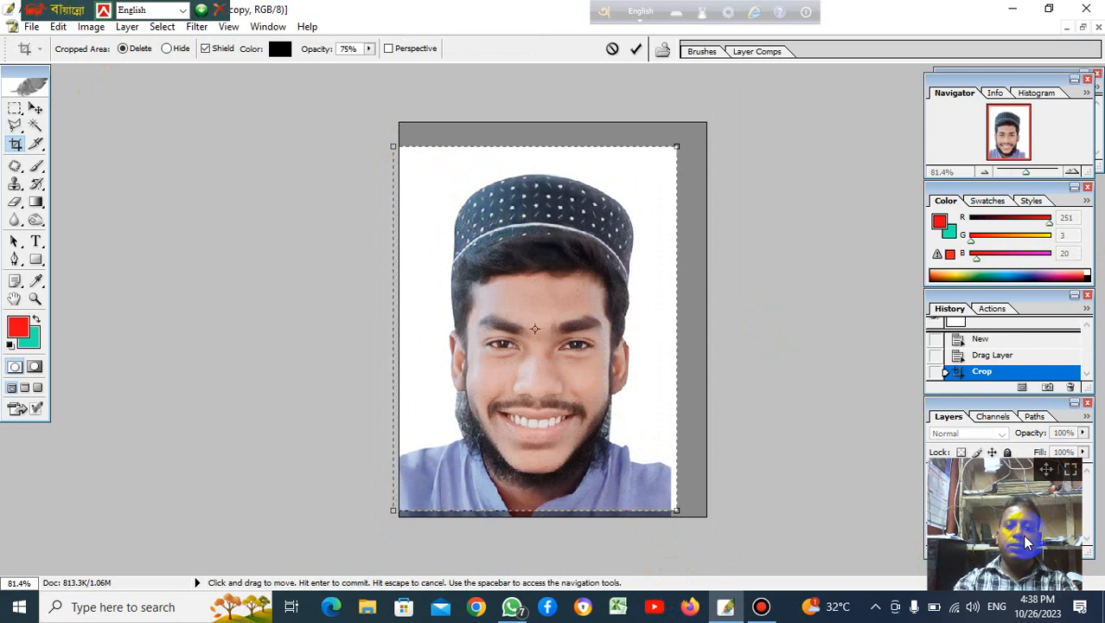
key(Right)
key(Right)
key(Right)
key(Right)
key(Right)
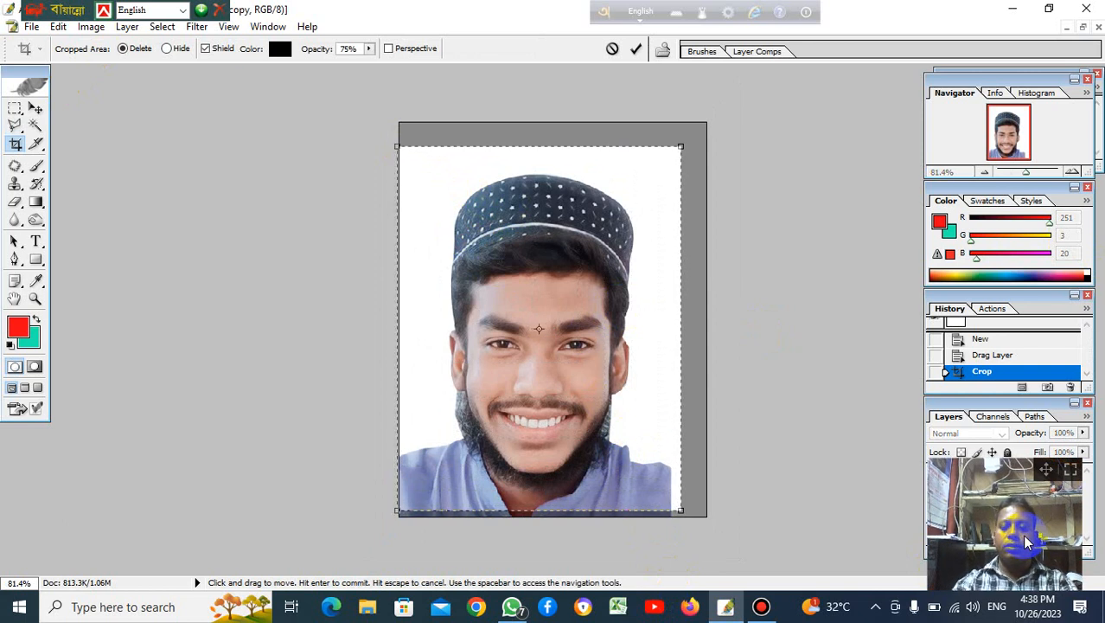
key(Down)
key(Down)
key(Down)
key(Down)
key(Down)
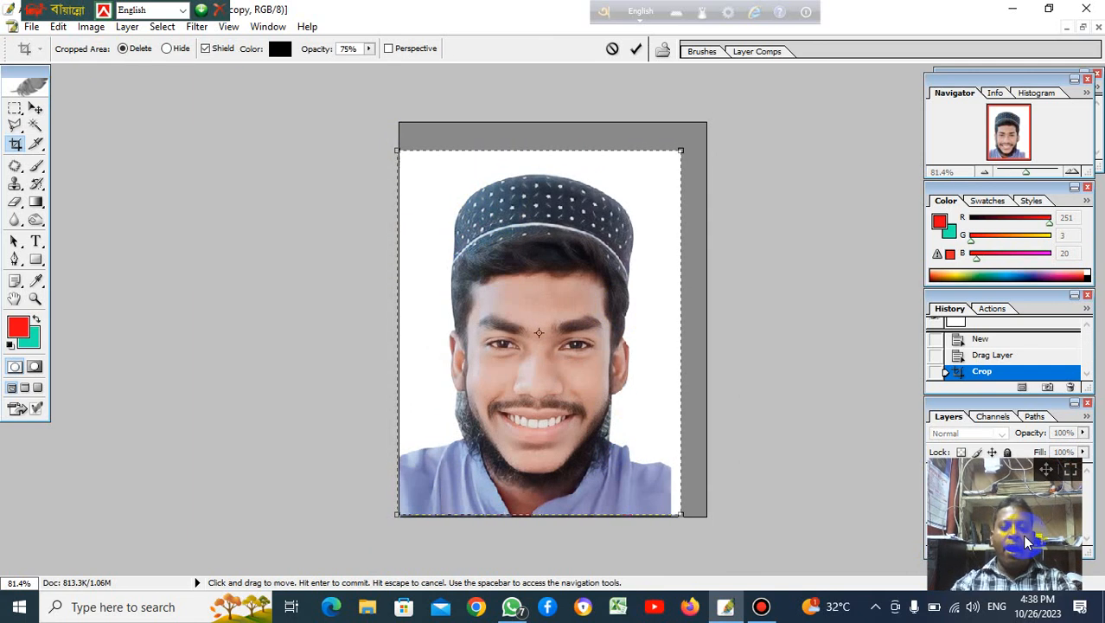
key(Return)
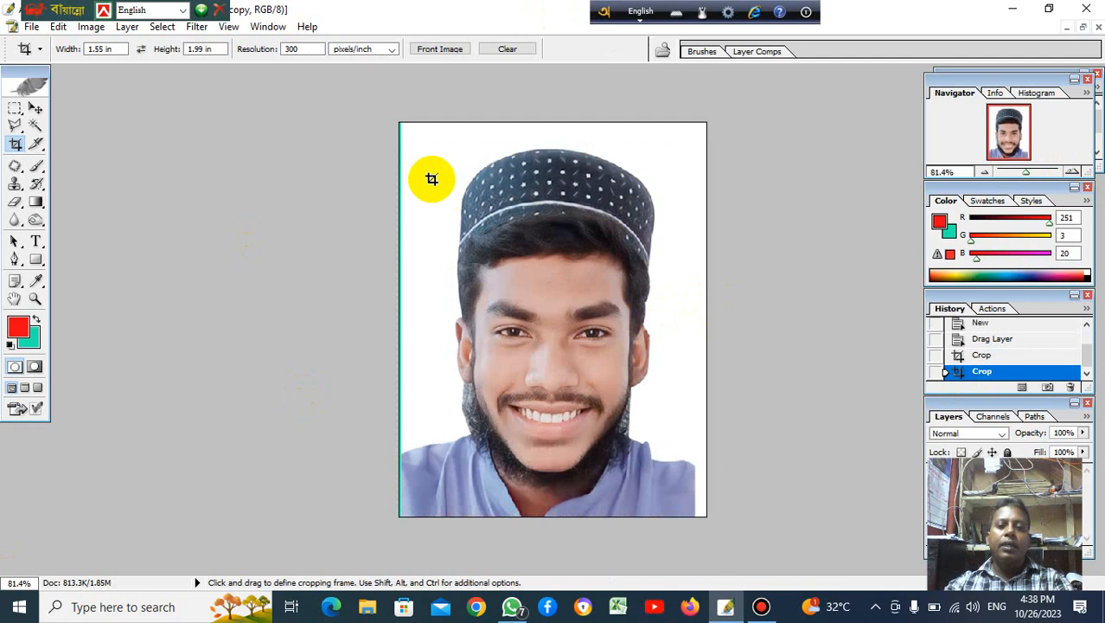
- Crop the portrait tighter once more at 1.55 × 1.99 in, cutting off the green strip along its left edge
drag(410, 134, 693, 500)
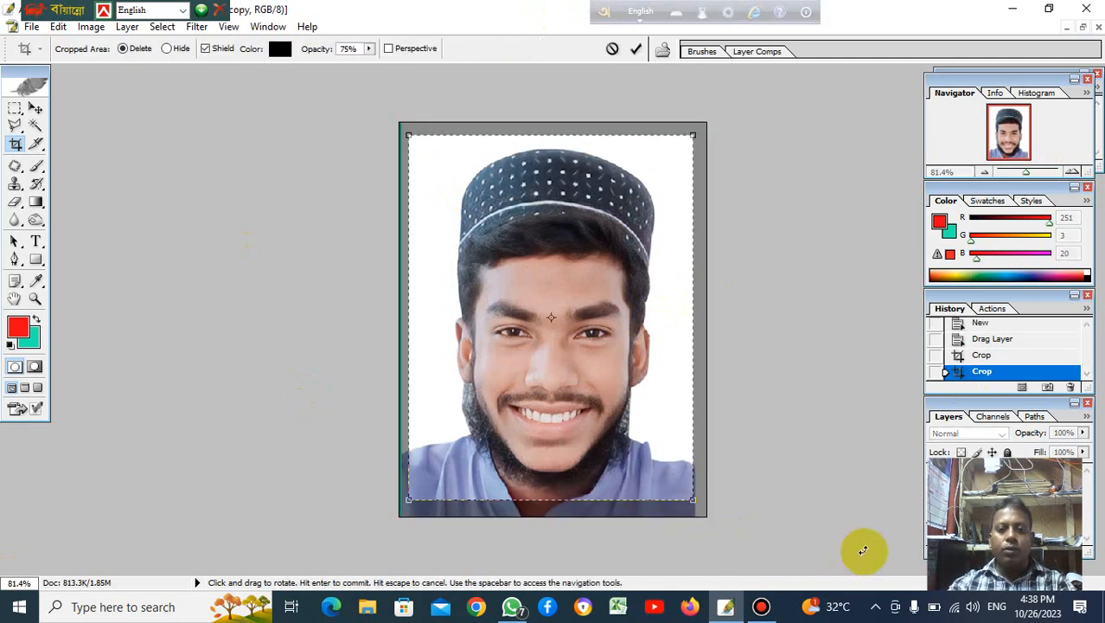
key(Return)
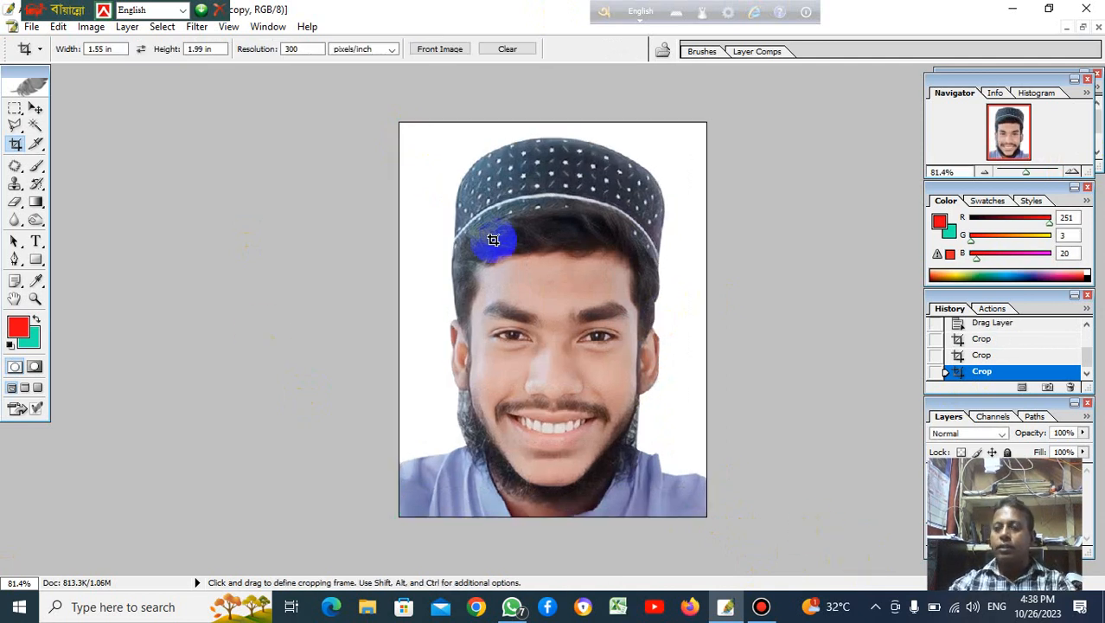
- Select the white area around the man with the Magic Wand at tolerance 32 and clear it from Layer 0 copy
click(35, 123)
click(664, 157)
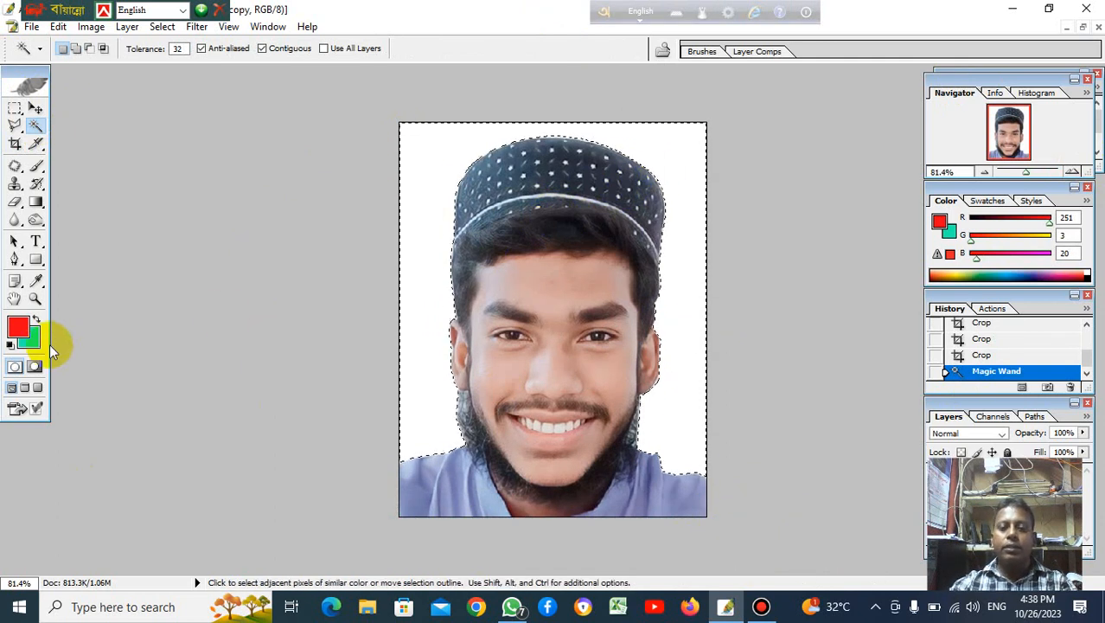
key(Delete)
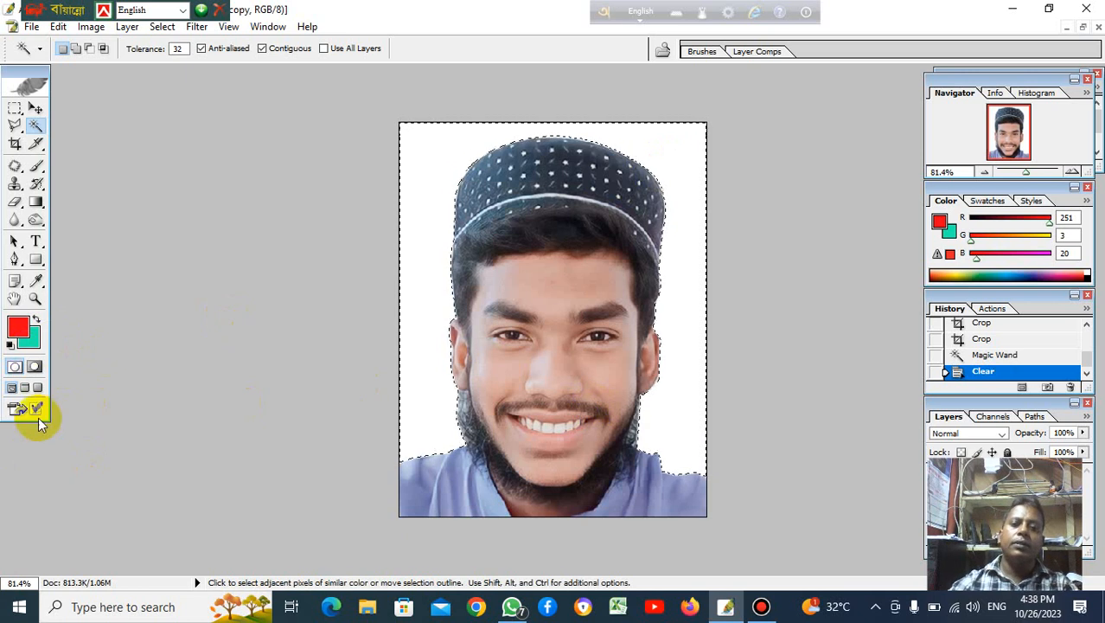
- Set the background colour to #11FEB8 and clear the selected area around the man again, leaving nothing selected
click(35, 340)
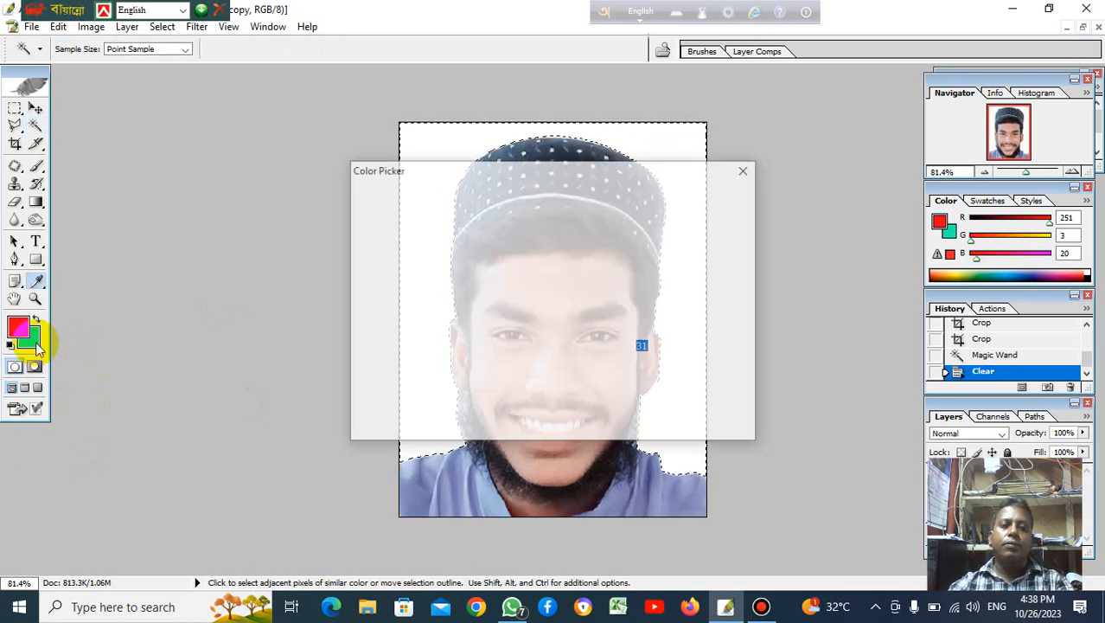
click(552, 209)
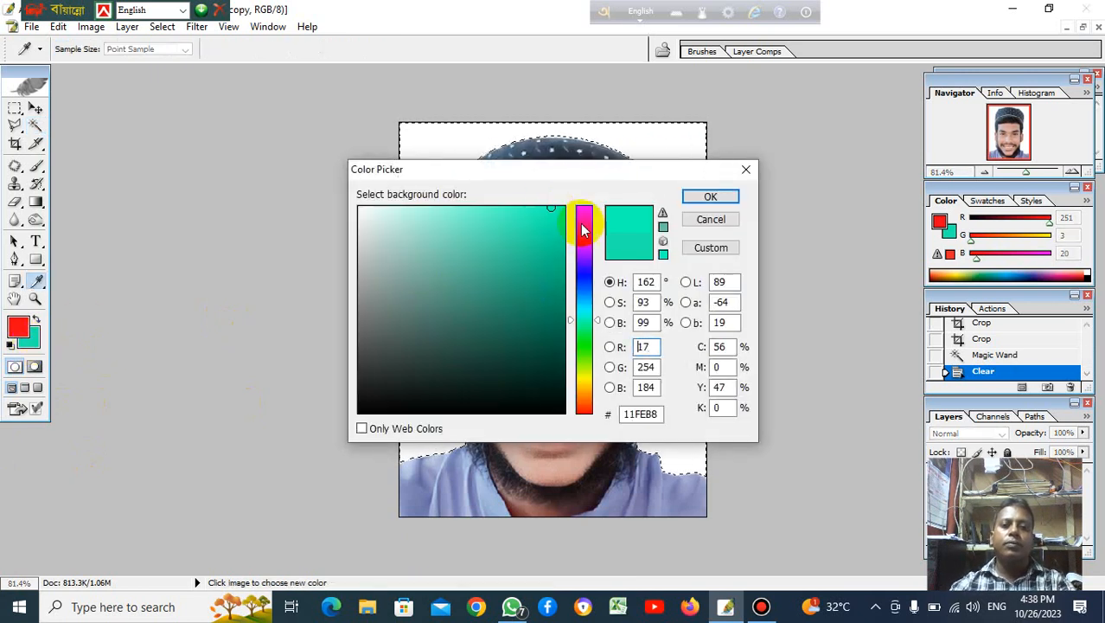
click(710, 196)
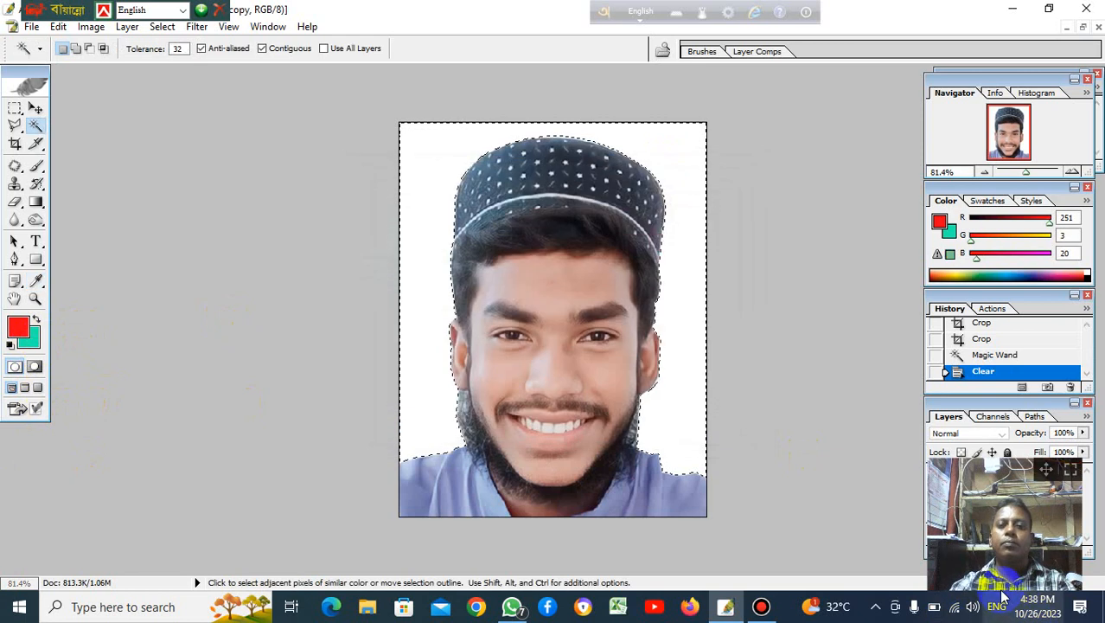
key(Delete)
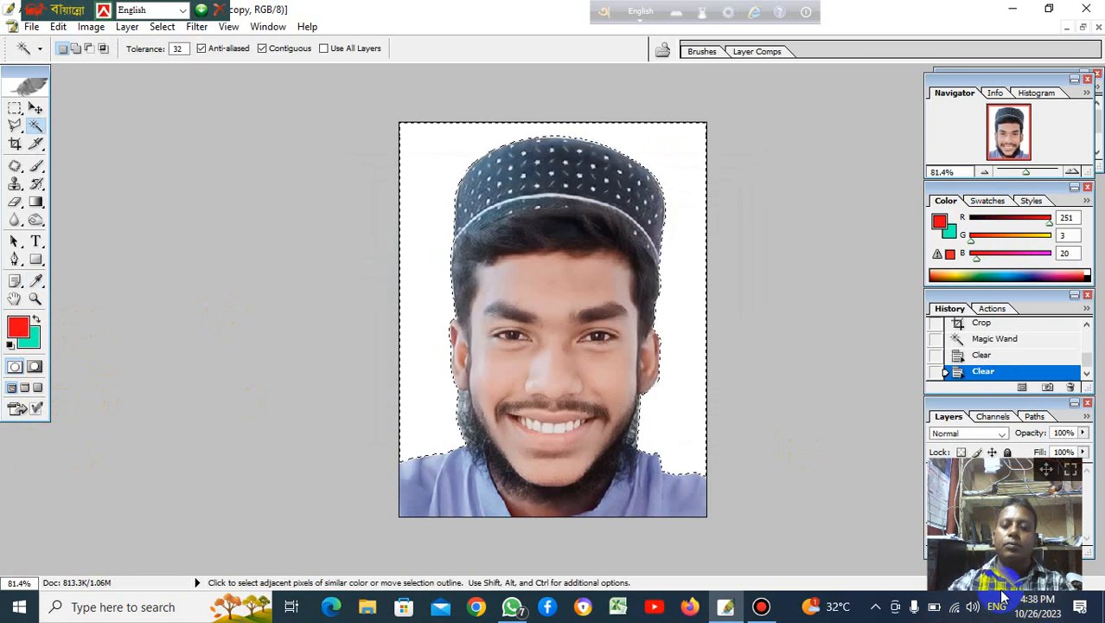
key(ctrl+d)
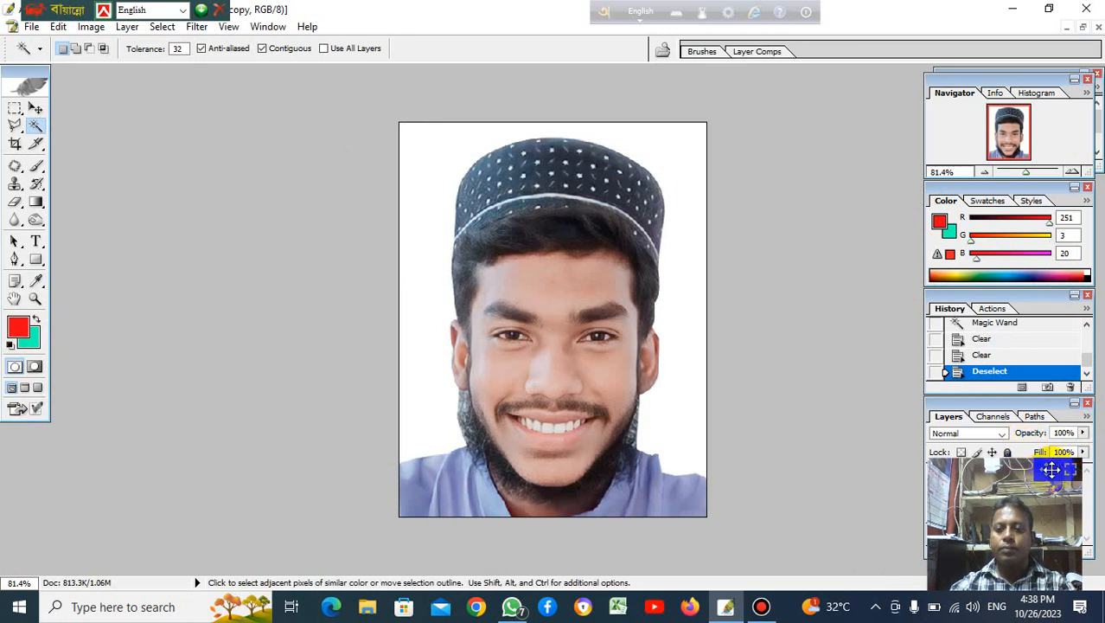
drag(1052, 469, 1026, 15)
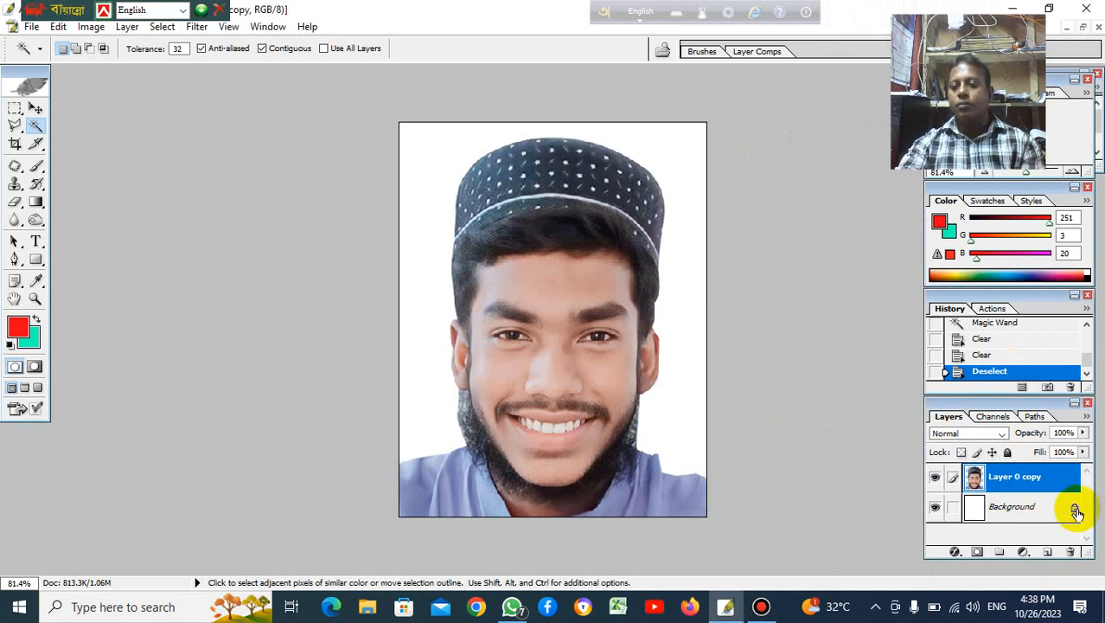
click(1001, 509)
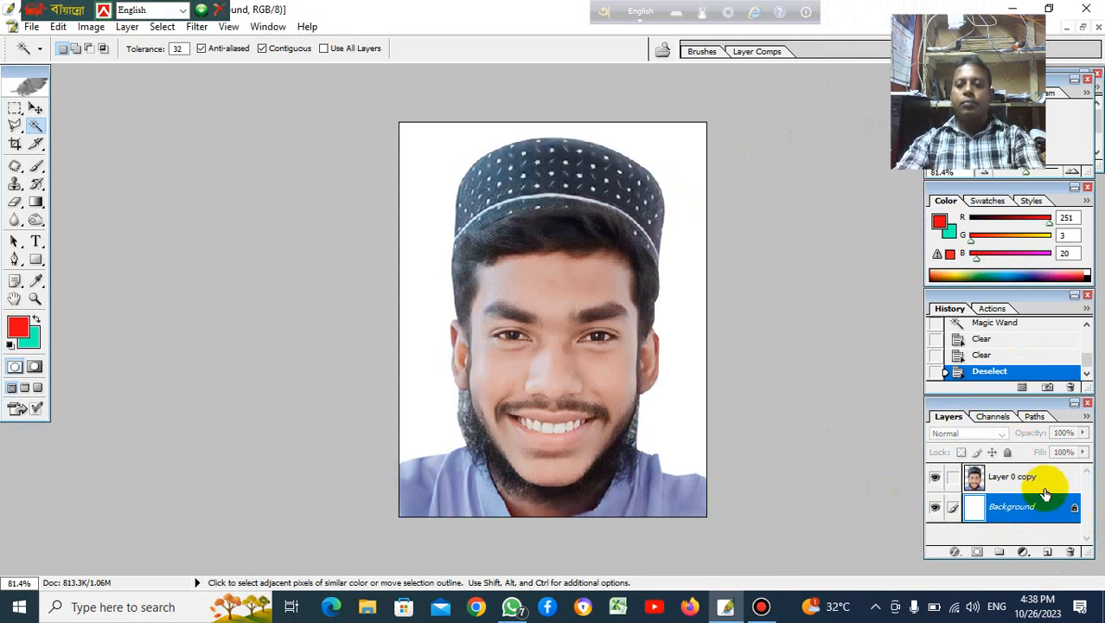
click(1004, 478)
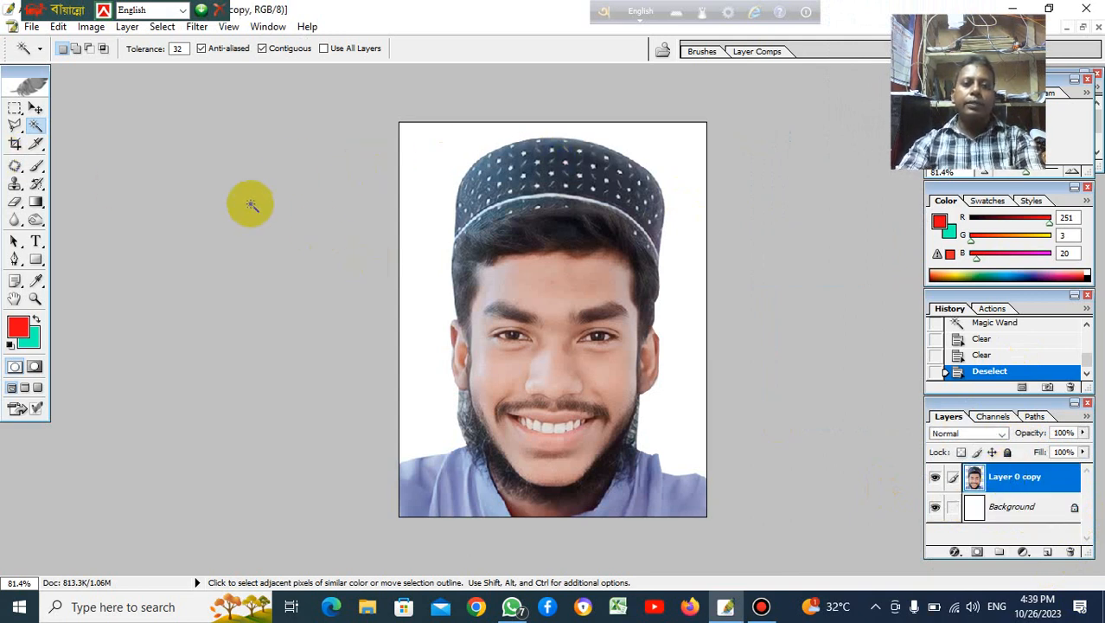
scroll(349, 256, down, 5)
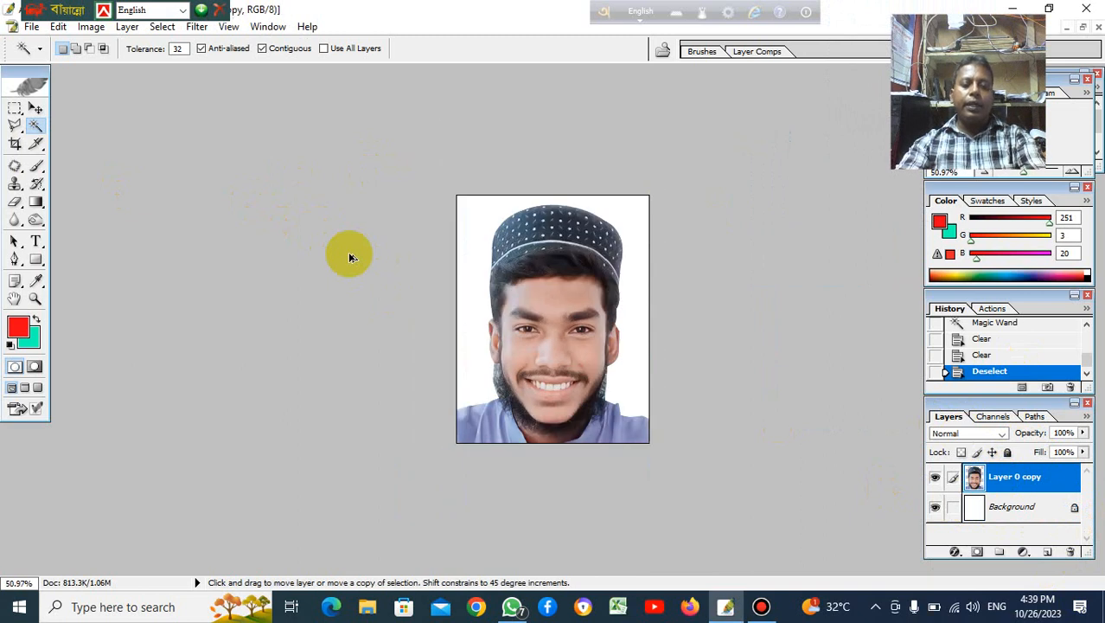
scroll(349, 255, up, 7)
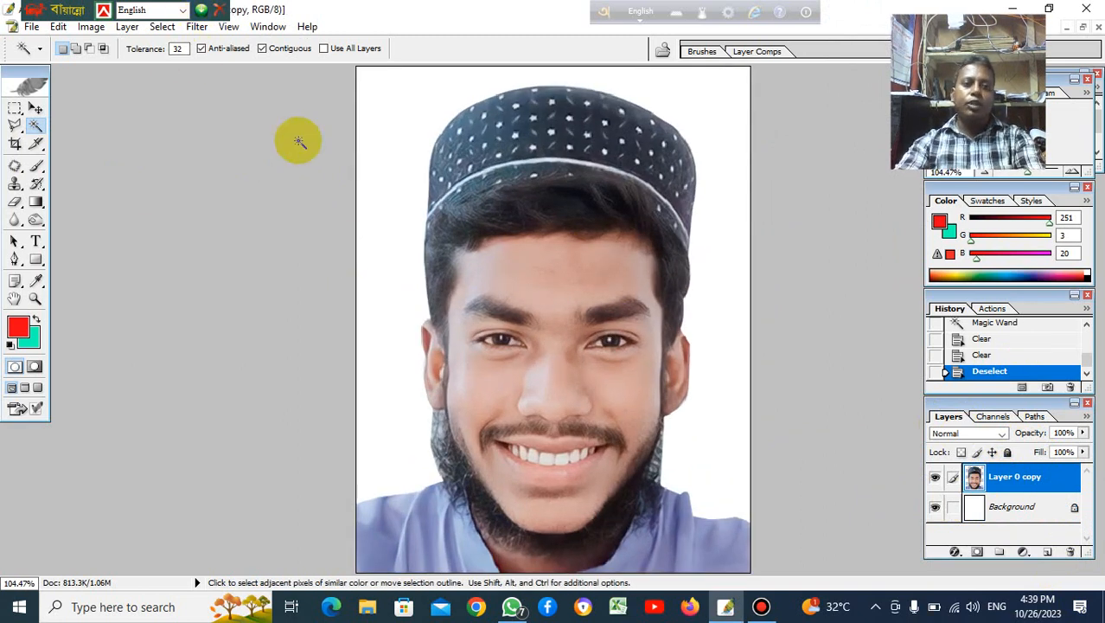
- Brighten Layer 0 copy slightly with an RGB Curves adjustment, mapping a midpoint input of 118 to output 126
key(ctrl+m)
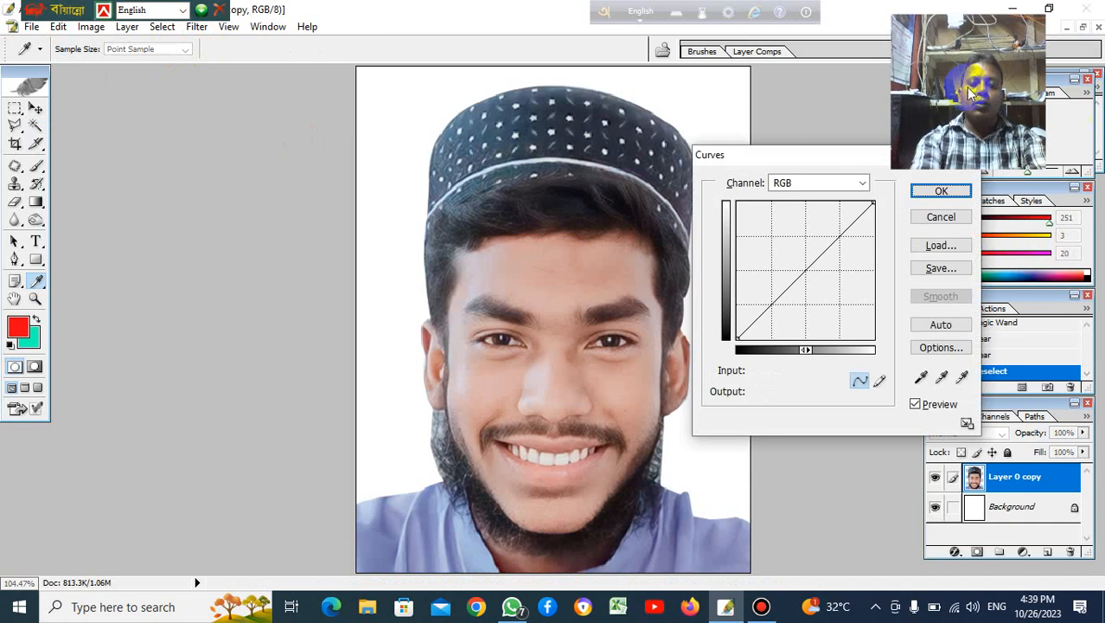
drag(758, 154, 178, 89)
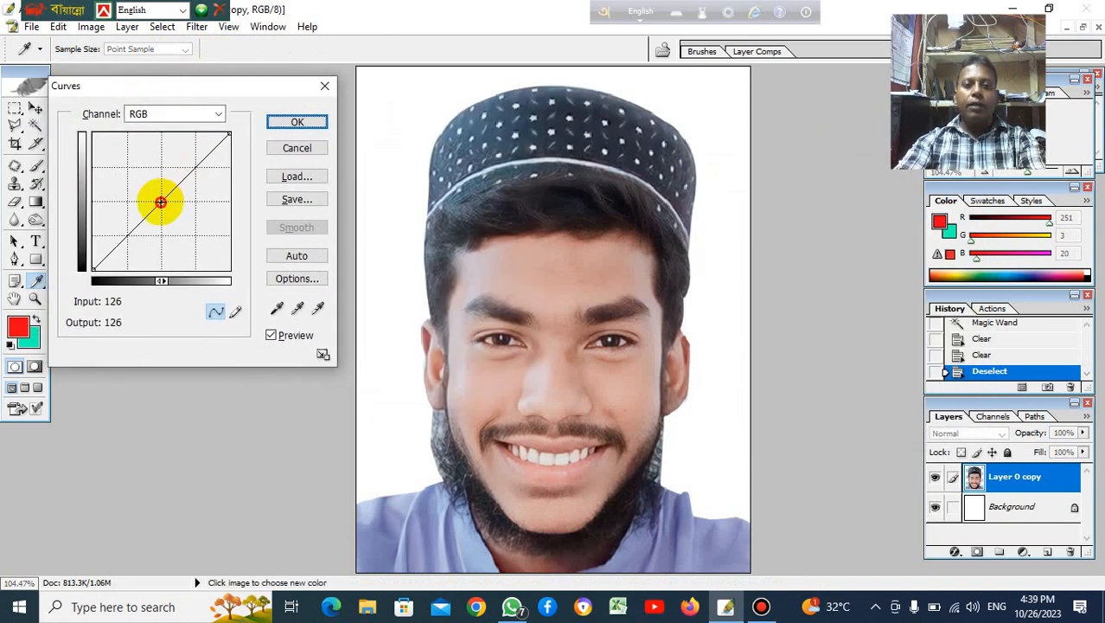
mouse_move(161, 202)
mouse_down()
mouse_move(153, 193)
mouse_move(157, 203)
mouse_up()
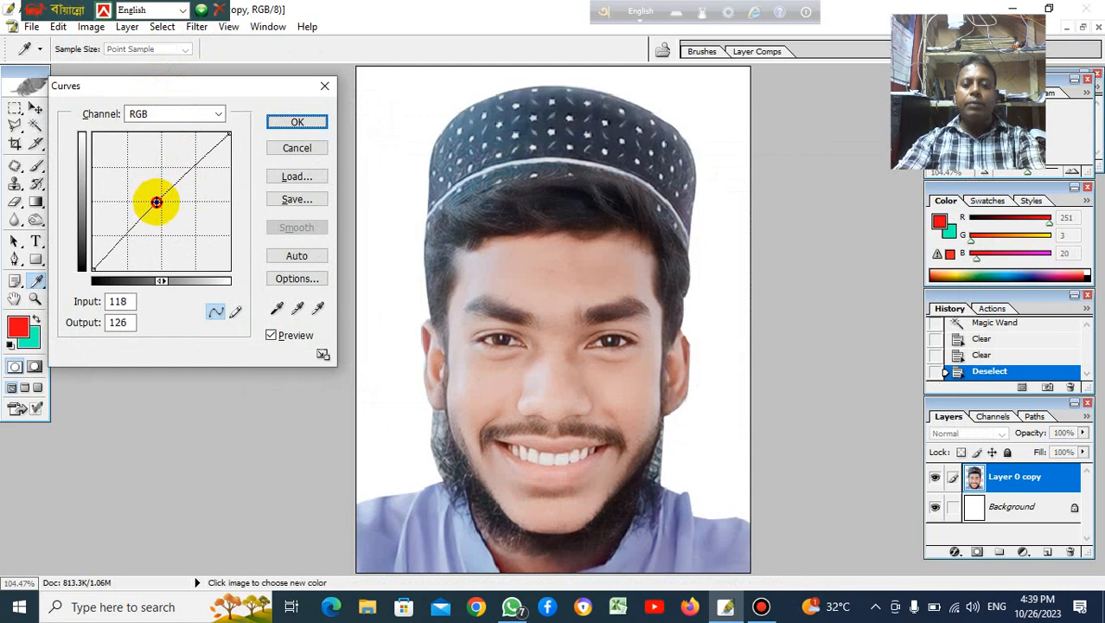
click(297, 124)
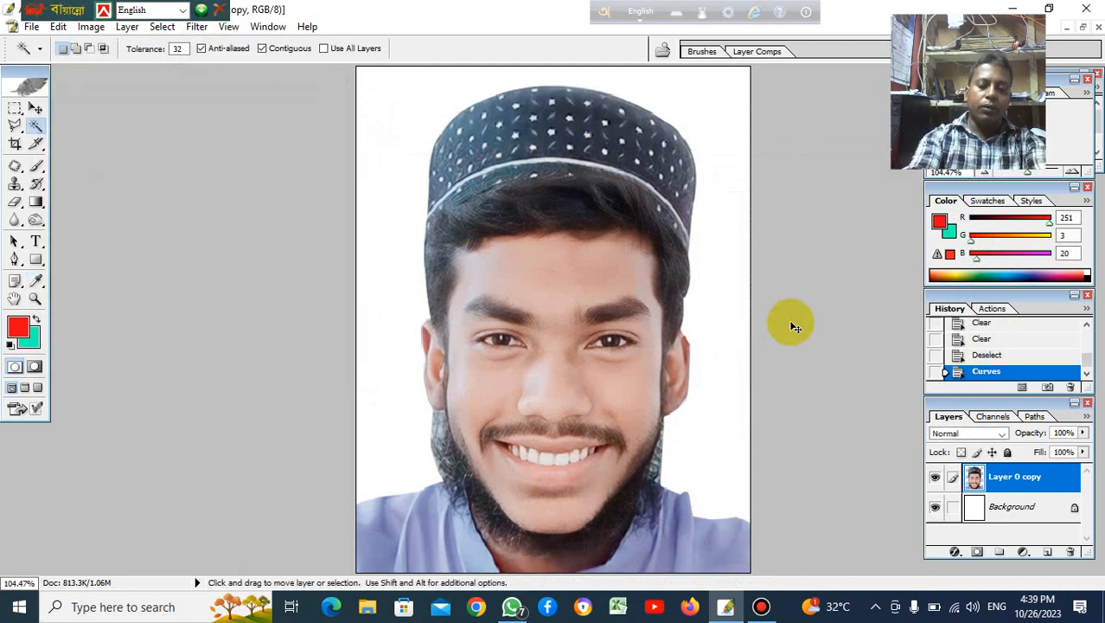
- Deepen the shadows of Layer 0 copy with a Levels adjustment, raising the RGB black input level to 45
key(ctrl+l)
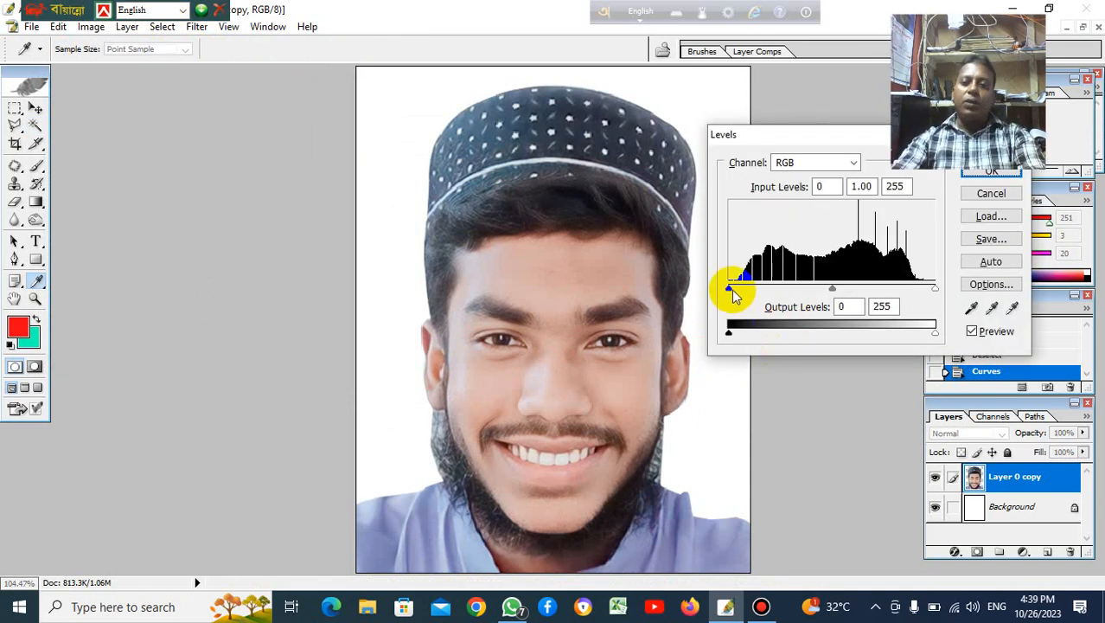
drag(731, 294, 766, 296)
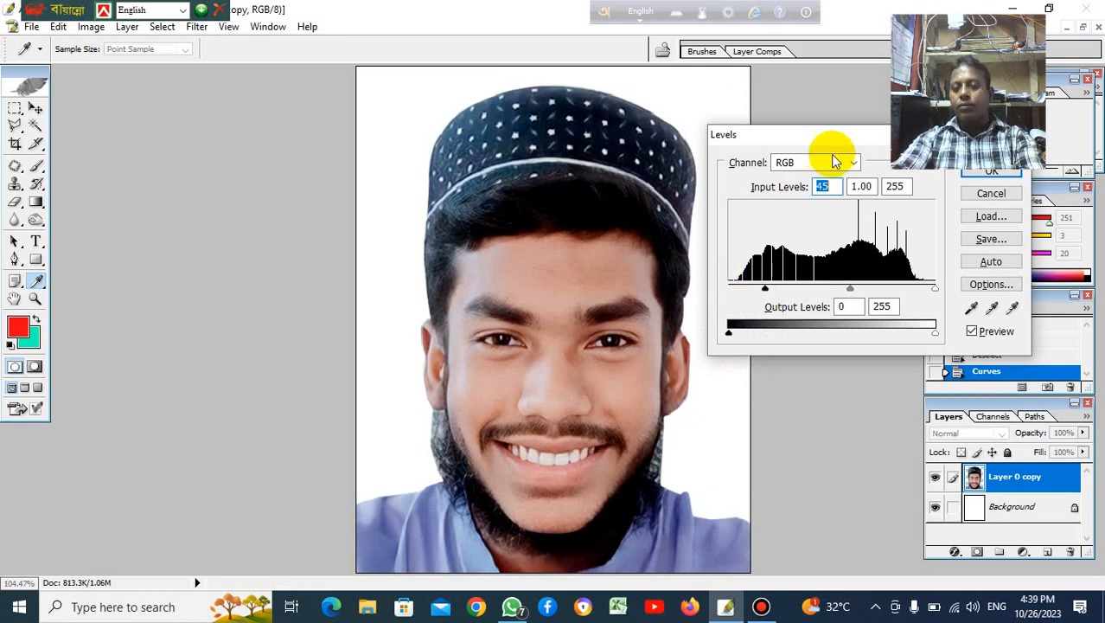
drag(836, 136, 834, 261)
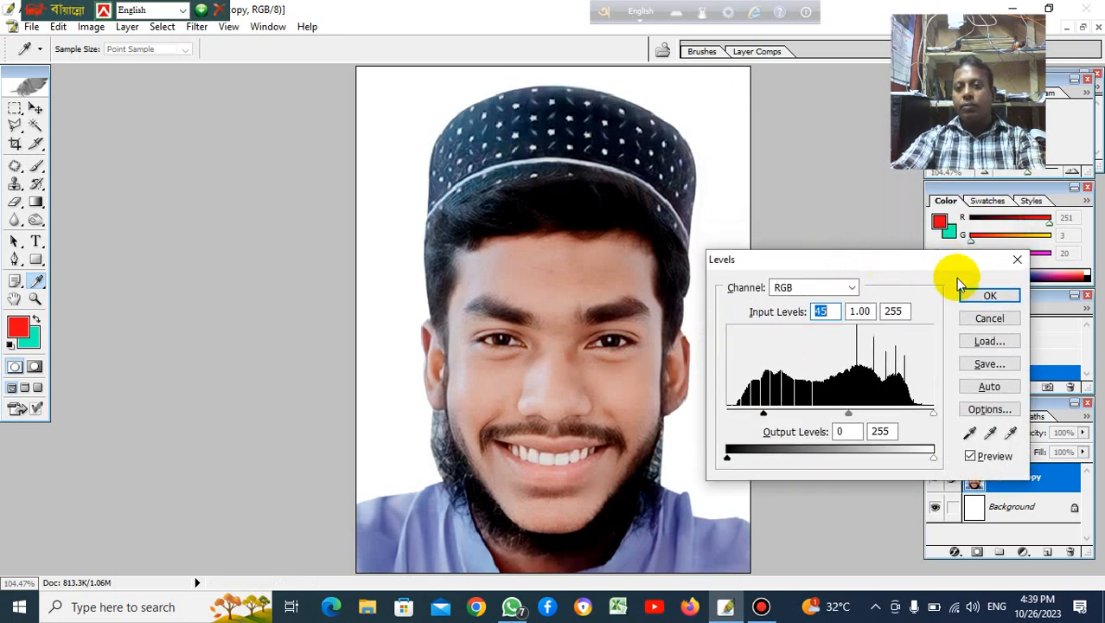
click(984, 298)
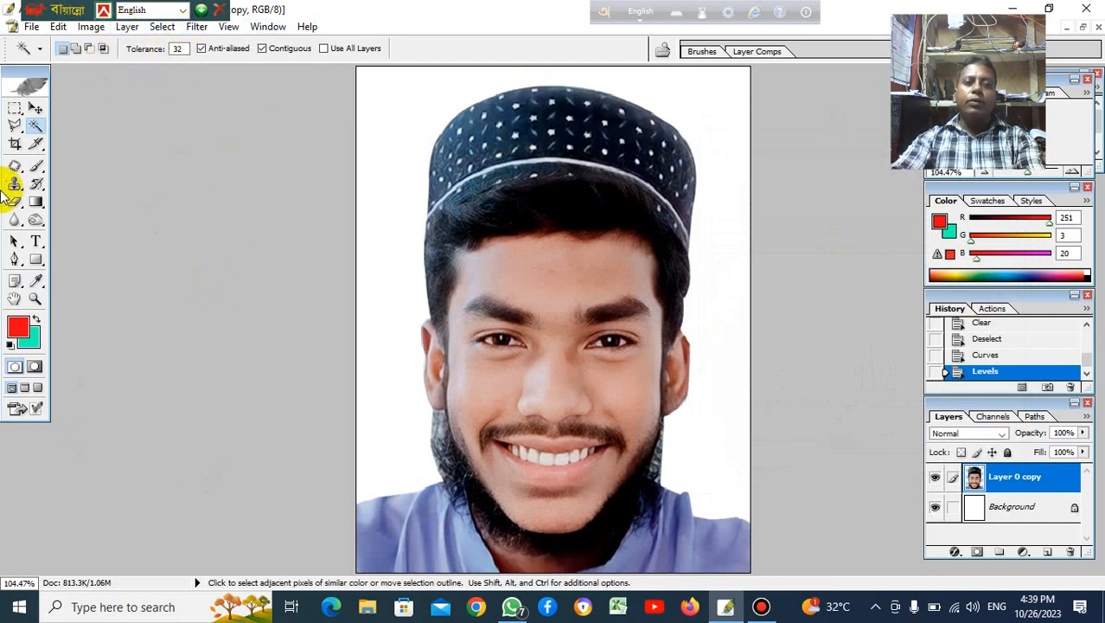
- Brush skin tone RGB 189, 134, 115 over the man's cheek and ears with size 80, 29% opacity and 30% flow
click(36, 167)
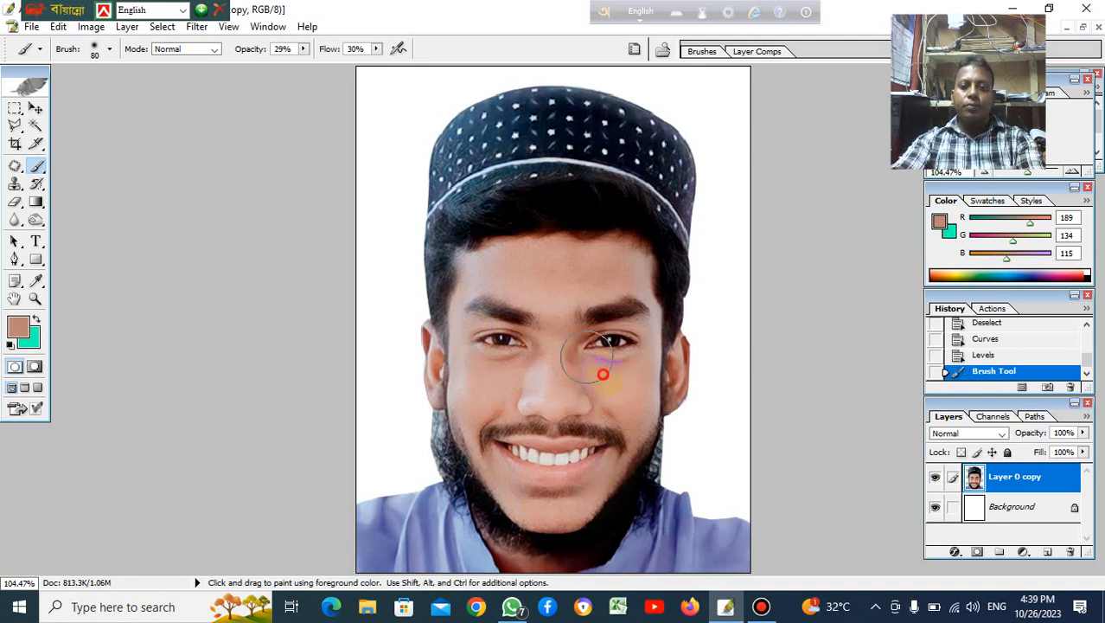
drag(658, 366, 647, 396)
drag(698, 357, 687, 404)
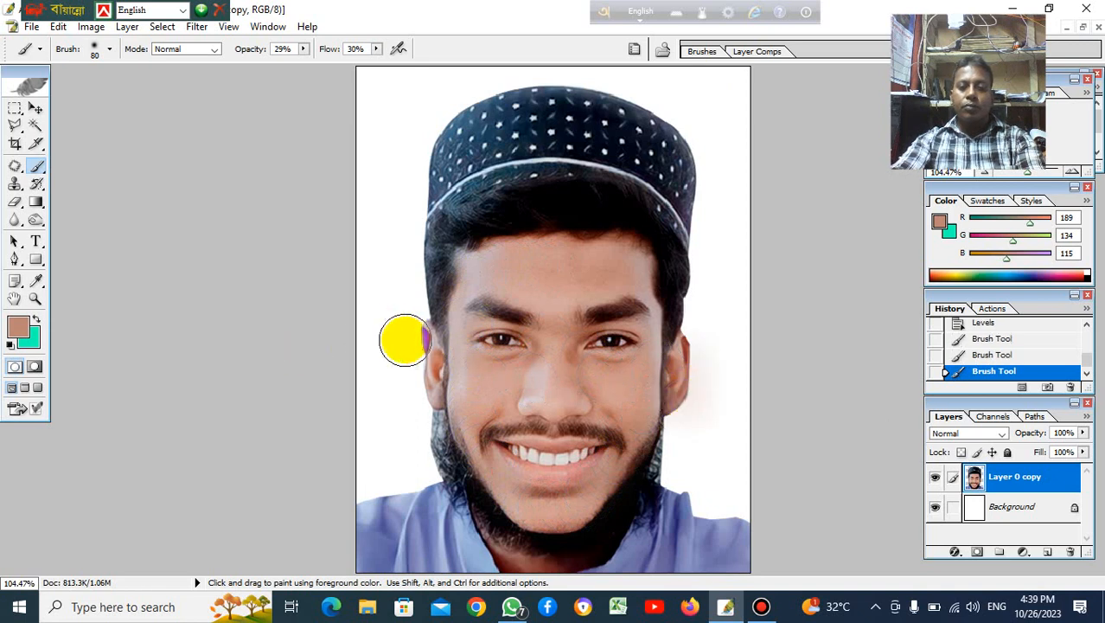
drag(418, 338, 422, 391)
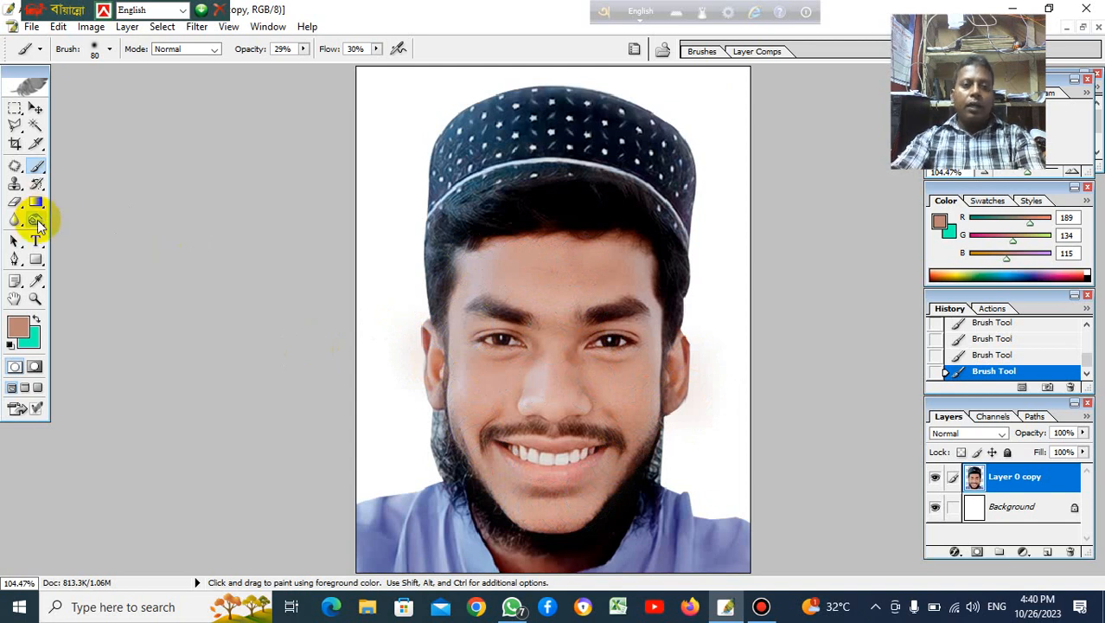
- Darken the ear, hair and beard along the left side of the face with the Burn tool, Midtones at 50% exposure, using brush sizes 30 and 60
click(36, 222)
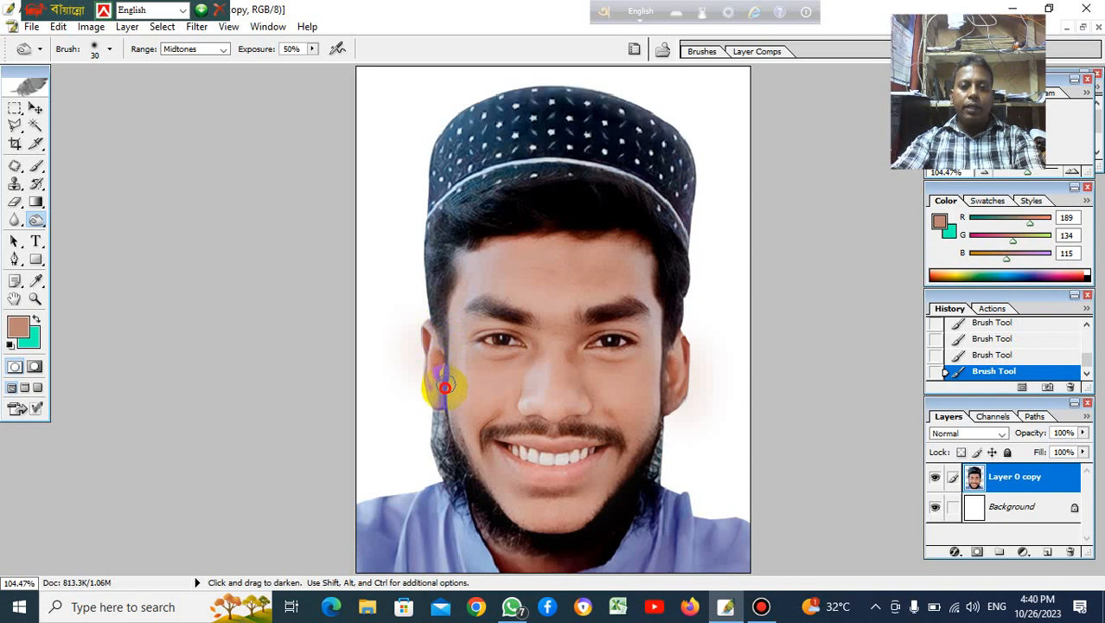
drag(441, 399, 437, 332)
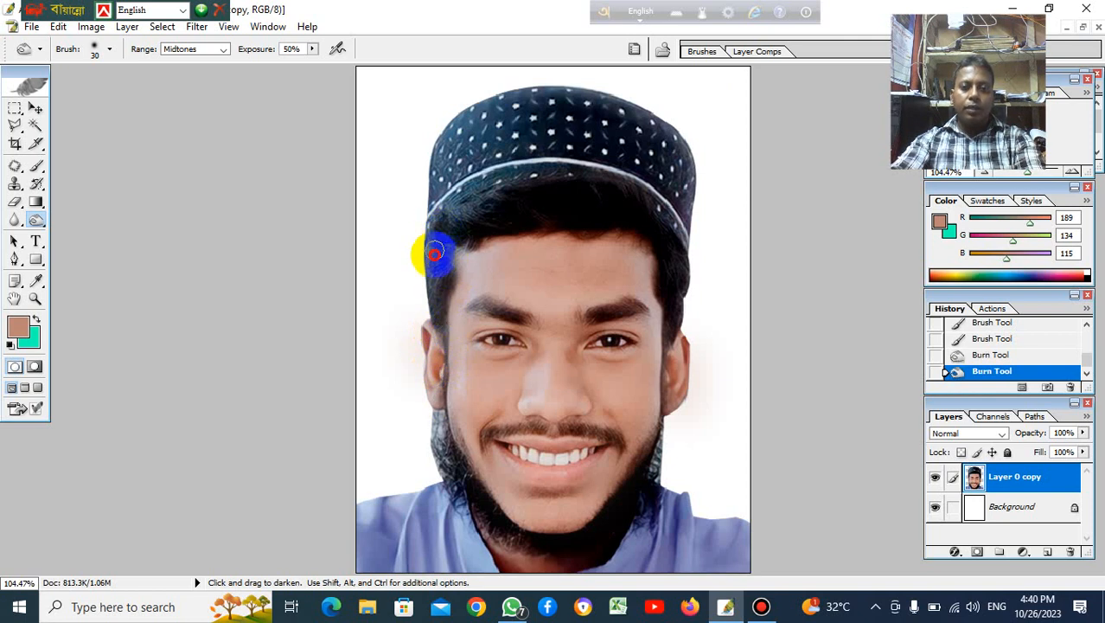
mouse_move(435, 252)
mouse_down()
mouse_move(438, 329)
mouse_move(444, 291)
mouse_up()
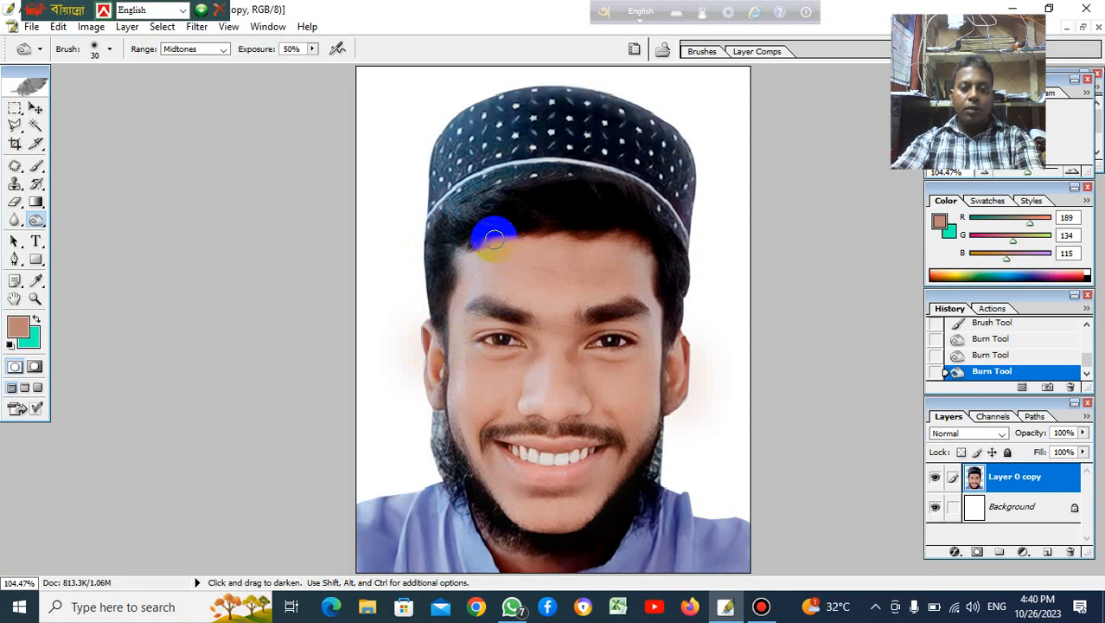
key(bracketright)
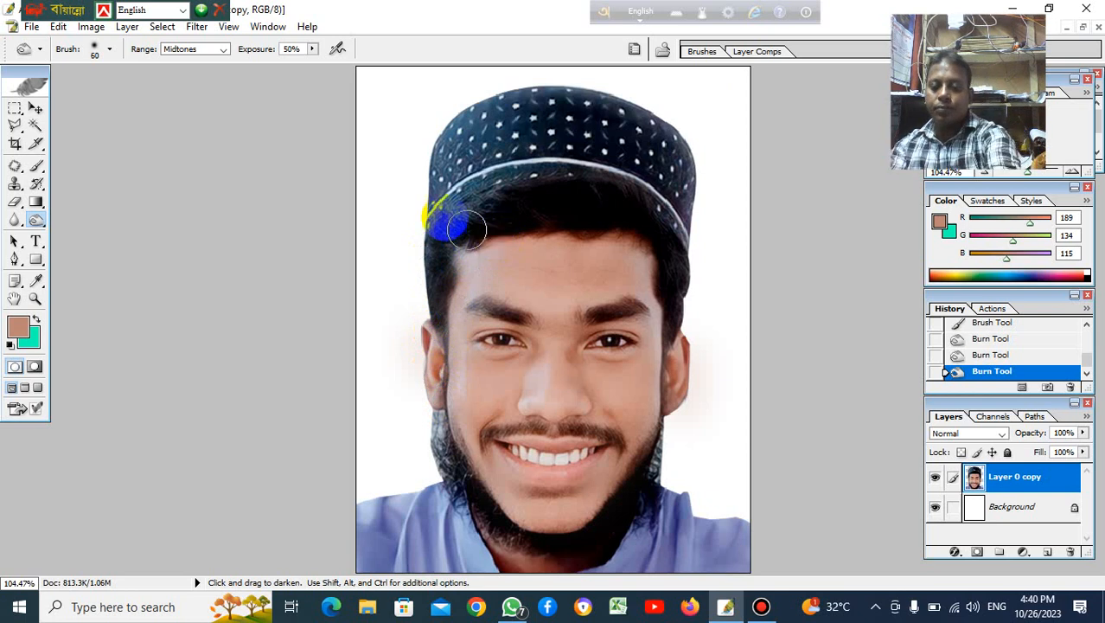
mouse_move(442, 213)
mouse_down()
mouse_move(522, 188)
mouse_move(613, 207)
mouse_move(668, 243)
mouse_move(633, 201)
mouse_move(579, 178)
mouse_move(549, 200)
mouse_move(664, 232)
mouse_move(675, 298)
mouse_move(637, 468)
mouse_move(586, 530)
mouse_move(531, 539)
mouse_move(487, 527)
mouse_move(446, 471)
mouse_move(441, 409)
mouse_move(444, 489)
mouse_up()
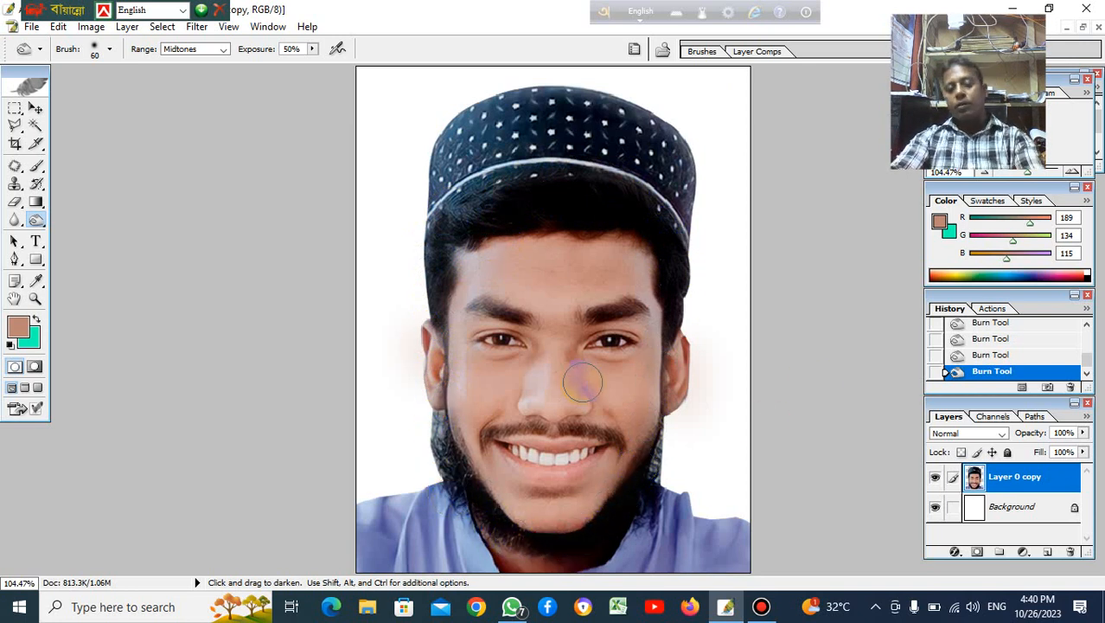
scroll(583, 385, down, 6)
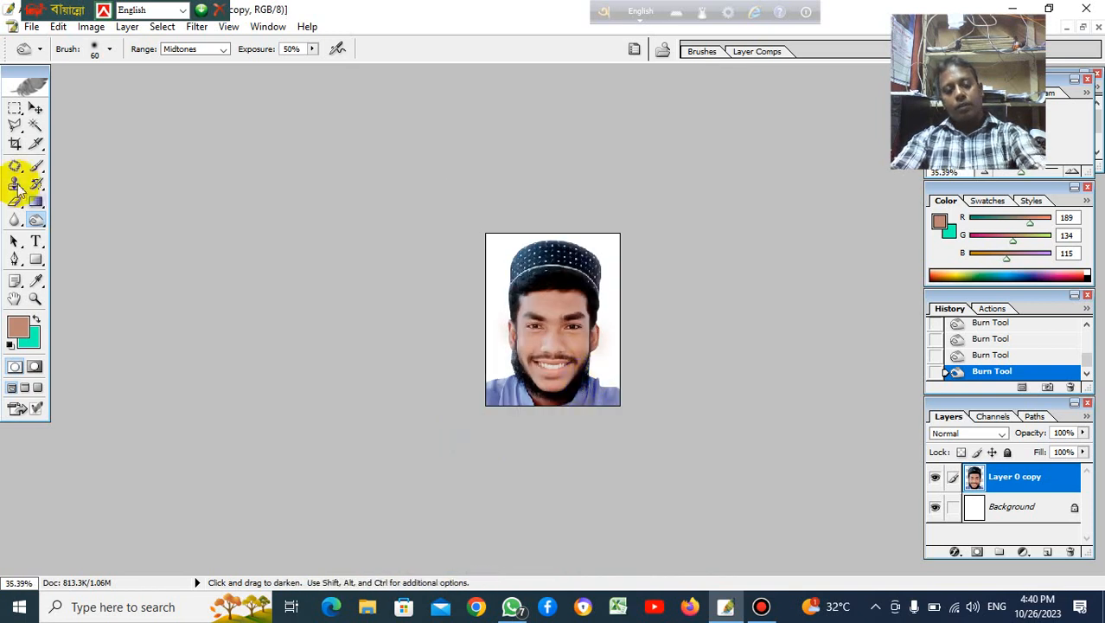
- Select the whole canvas and set up a 5 px centred stroke in orange-red RGB 233, 70, 14
click(15, 144)
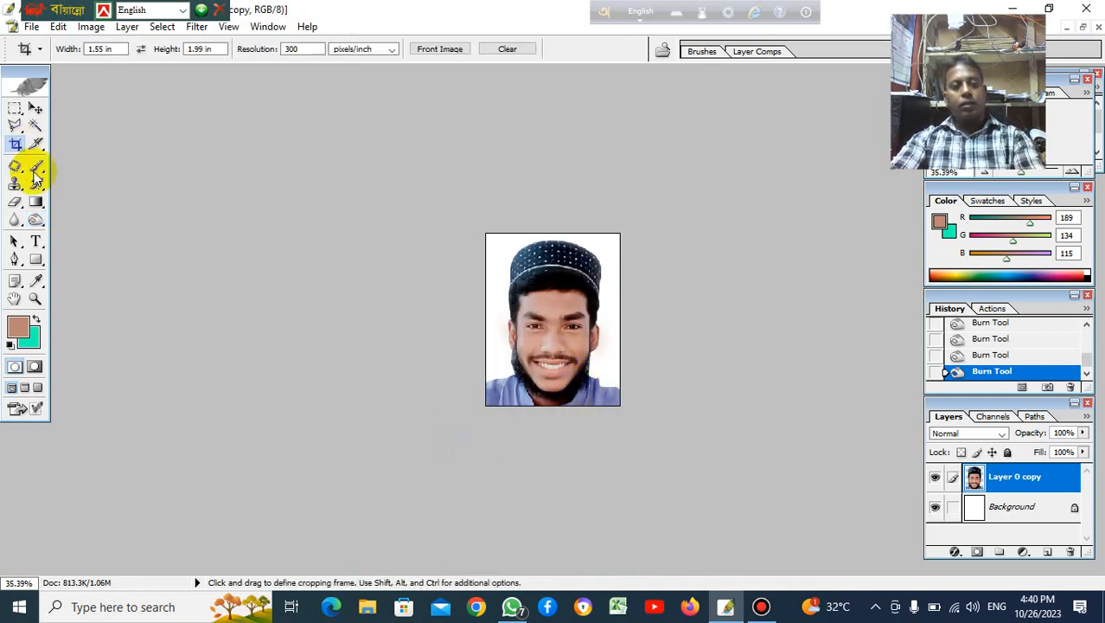
right_click(586, 259)
click(603, 268)
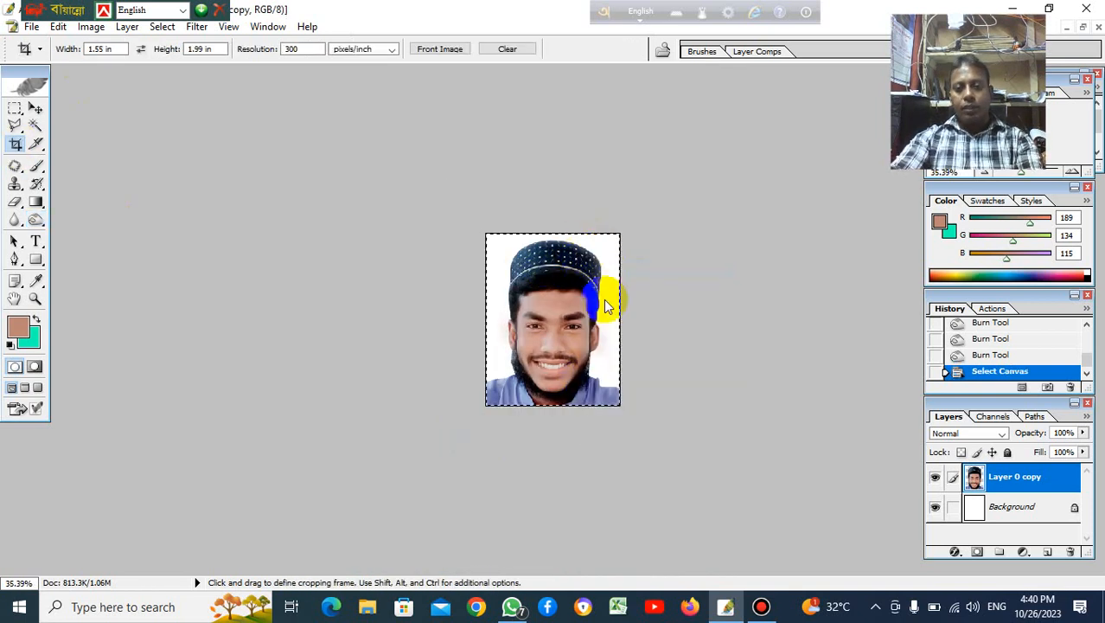
right_click(586, 260)
click(626, 485)
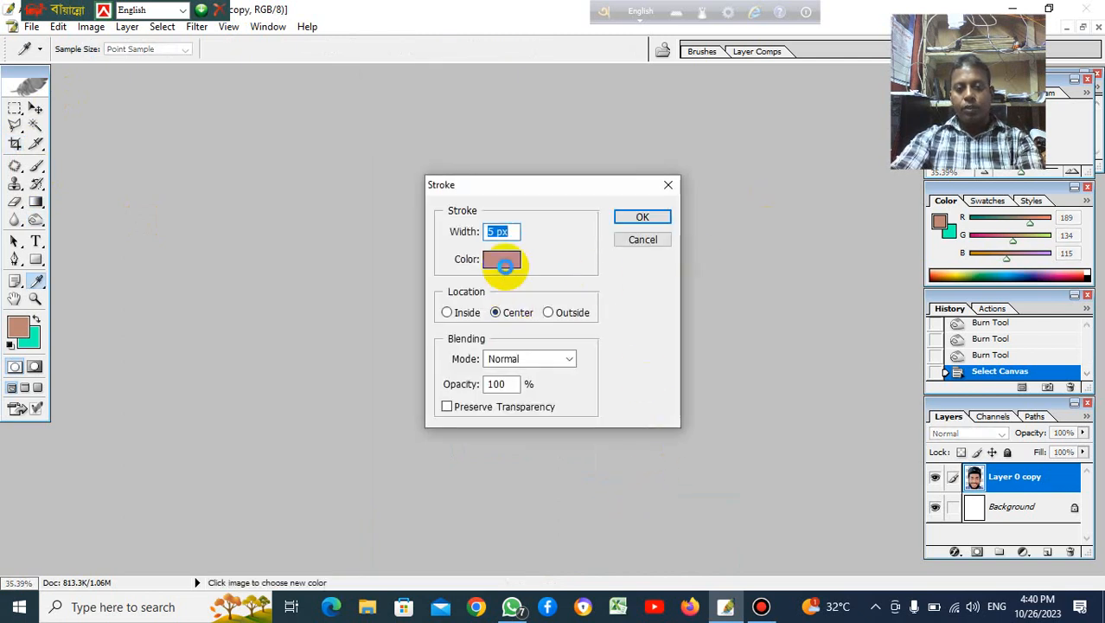
click(505, 261)
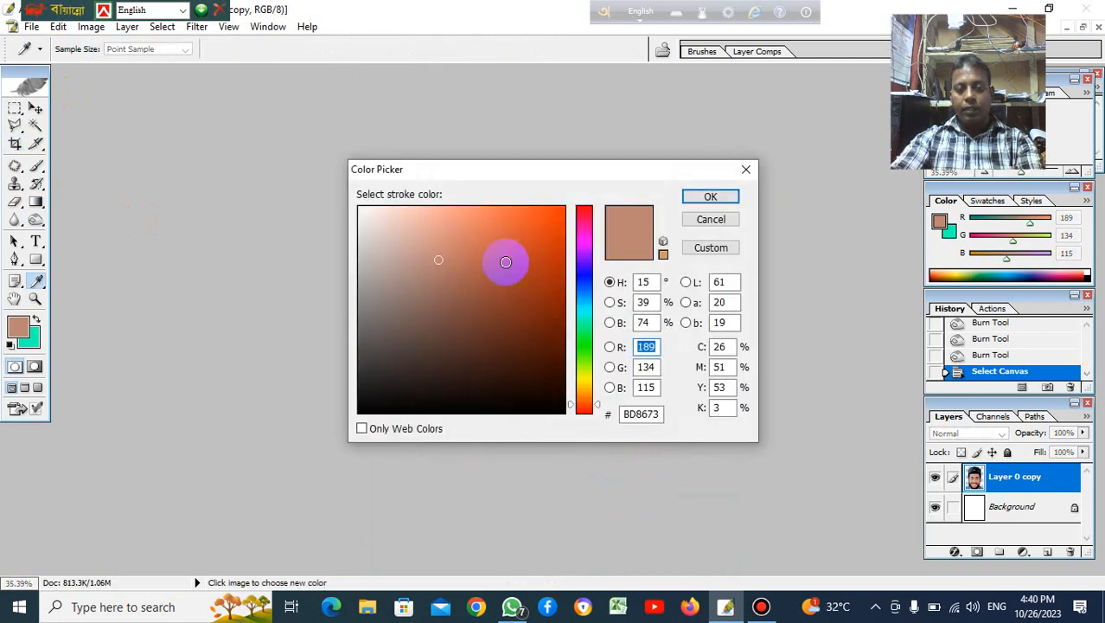
click(552, 224)
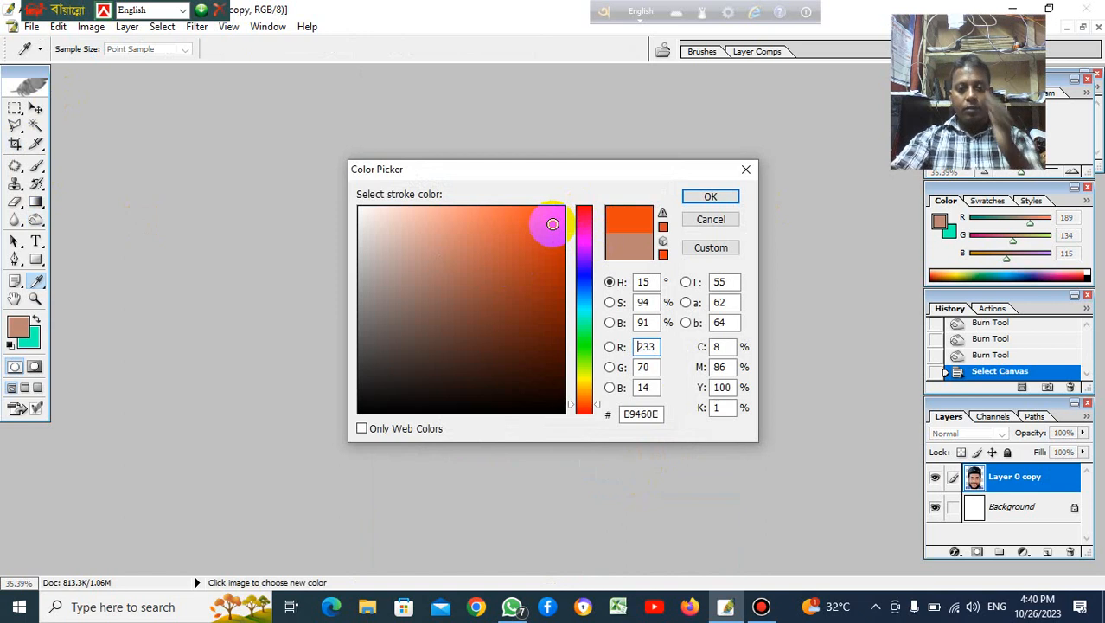
click(693, 197)
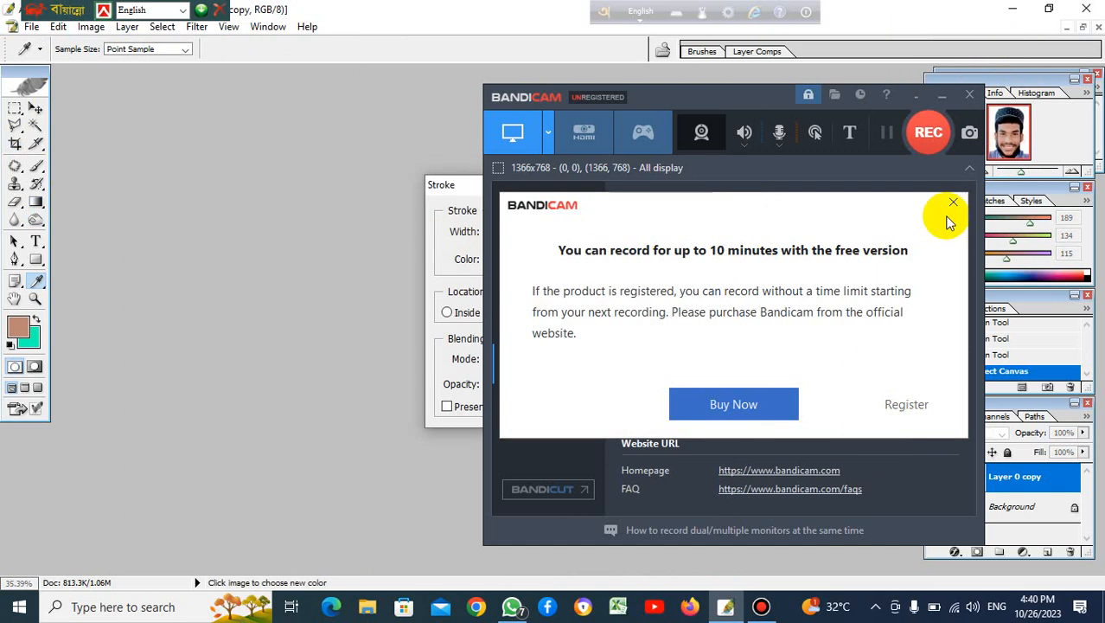
click(954, 205)
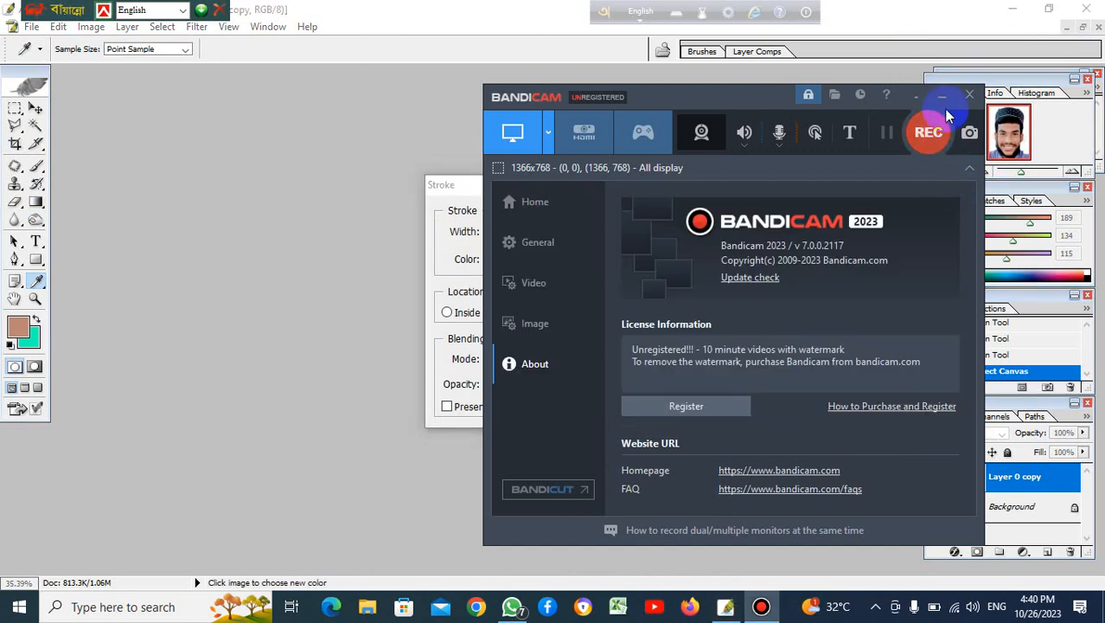
click(930, 138)
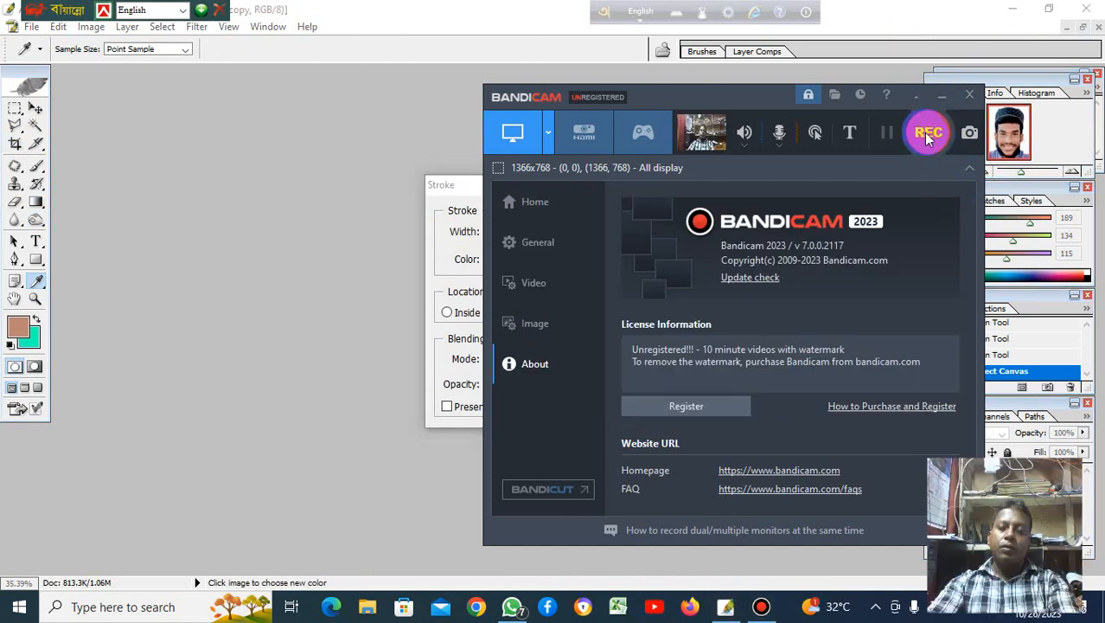
click(942, 97)
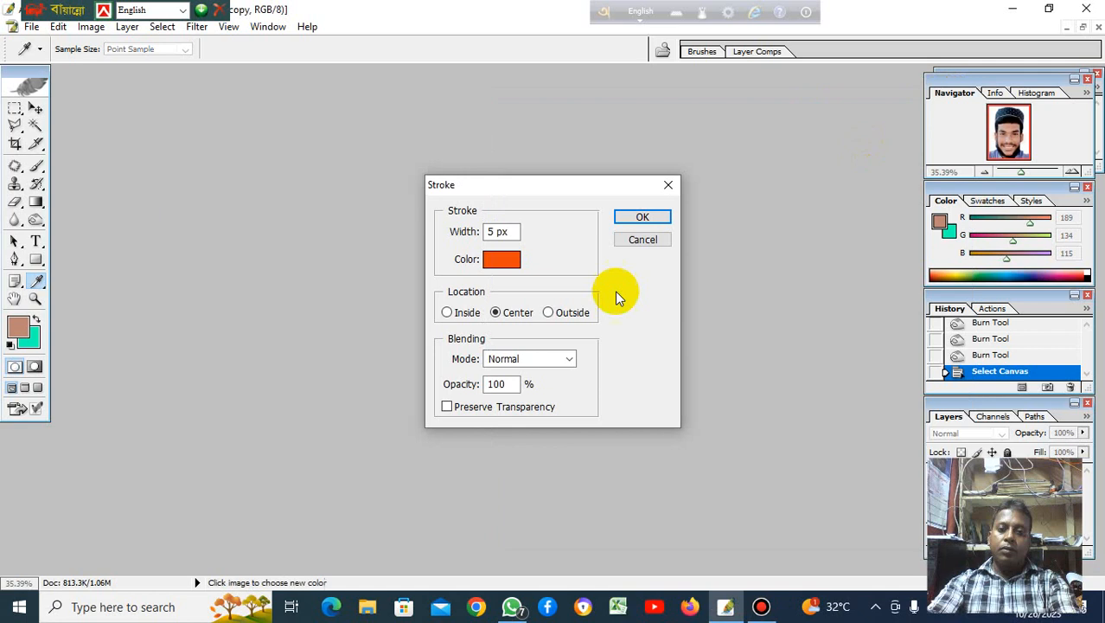
- Apply the configured stroke as a border around the portrait and clear the selection
click(647, 217)
key(c)
key(ctrl+d)
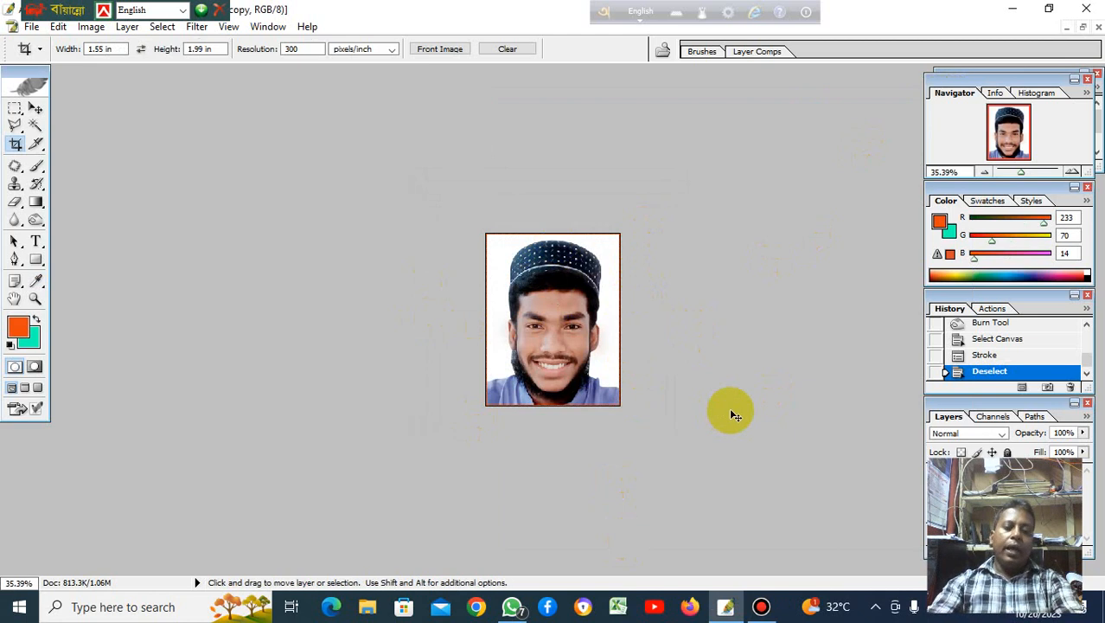
- Create a blank white A4 RGB document at 300 pixels/inch and arrange it beside the portrait in separate windows
key(ctrl+n)
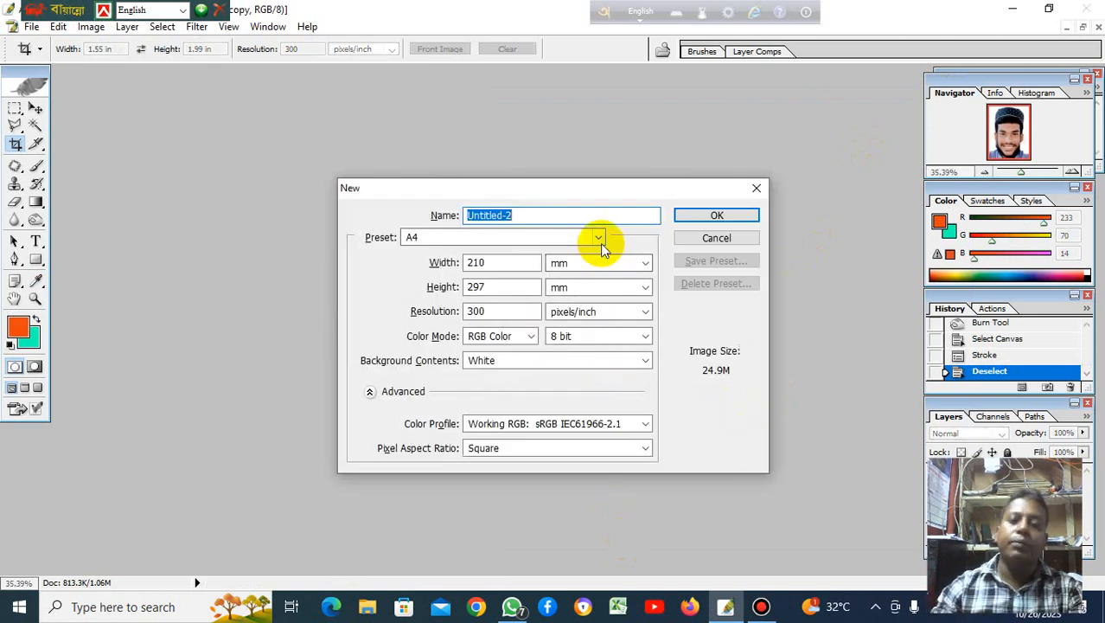
click(699, 214)
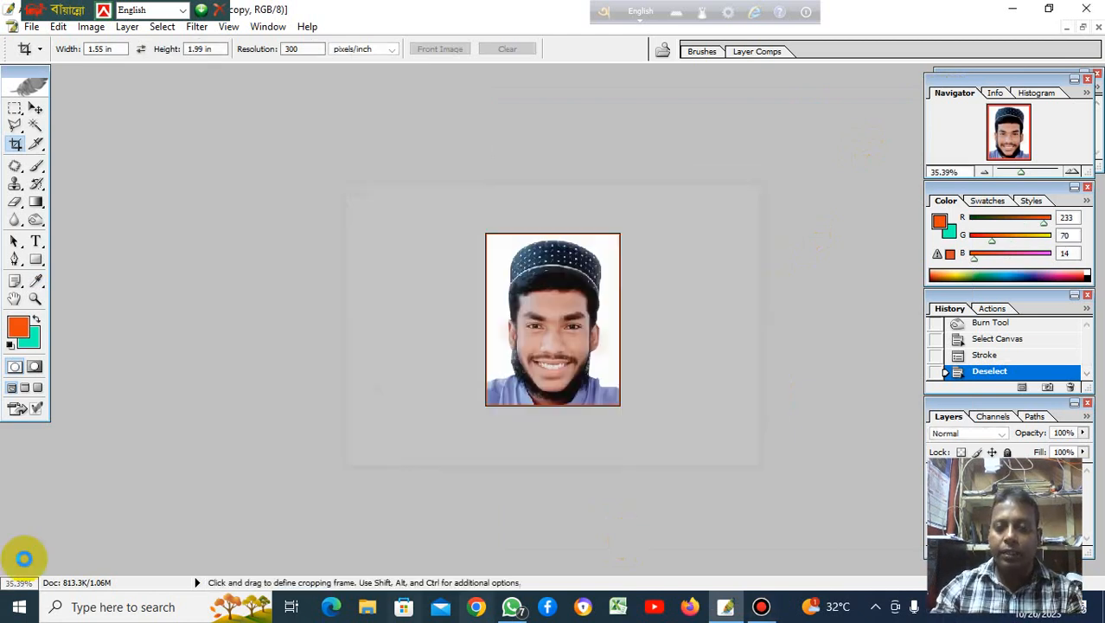
click(1085, 27)
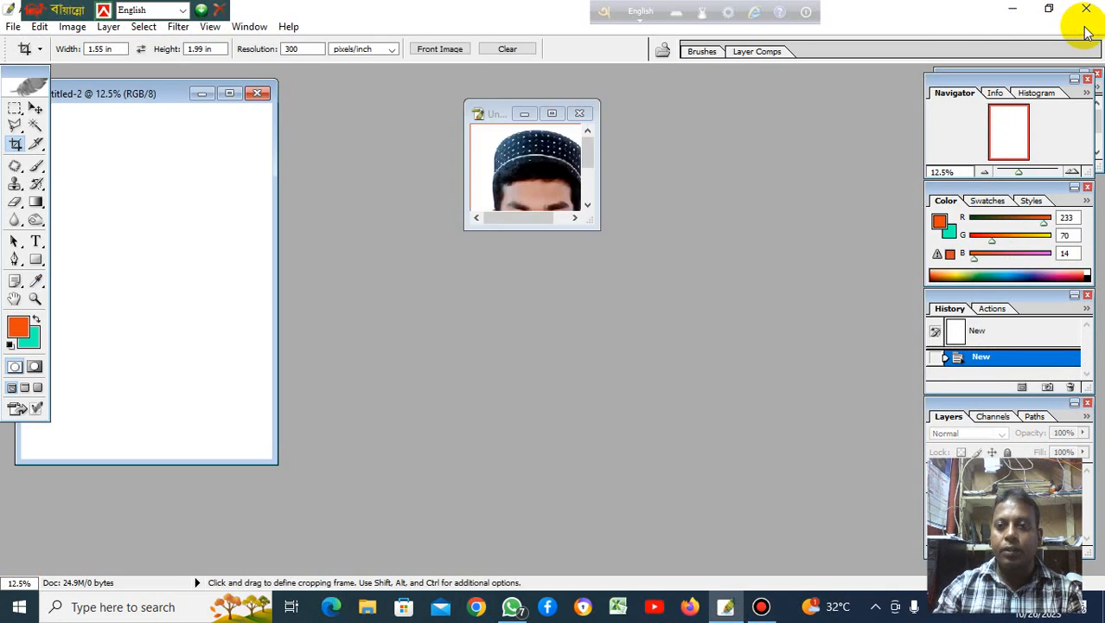
drag(499, 112, 317, 66)
drag(167, 95, 672, 113)
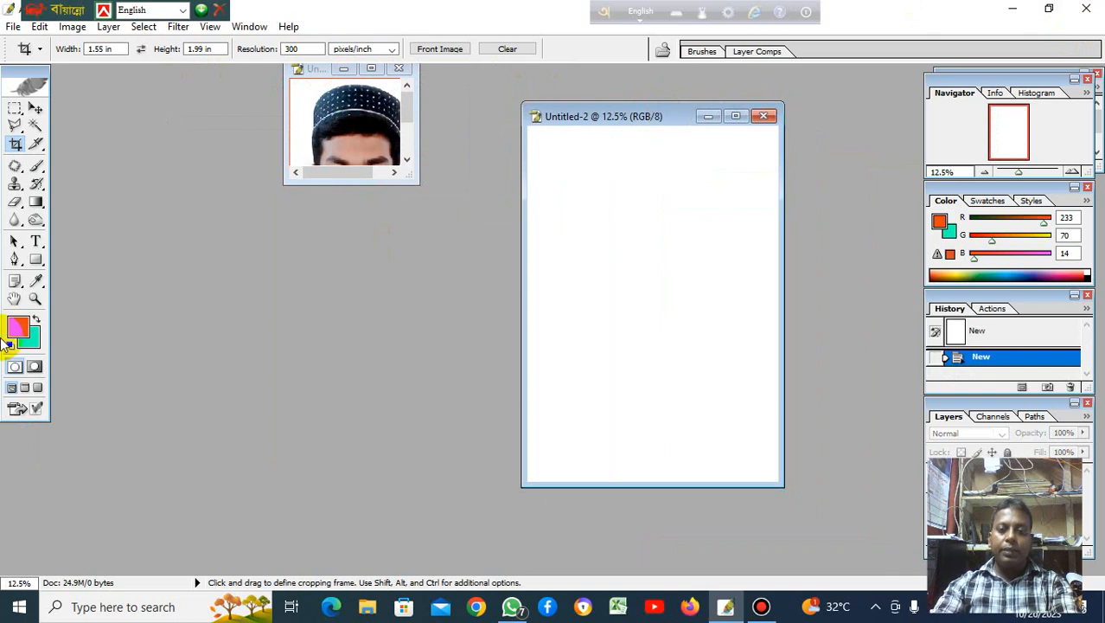
- Copy the bordered portrait into the blank A4 document and nudge it close to the page's upper-left corner
click(324, 123)
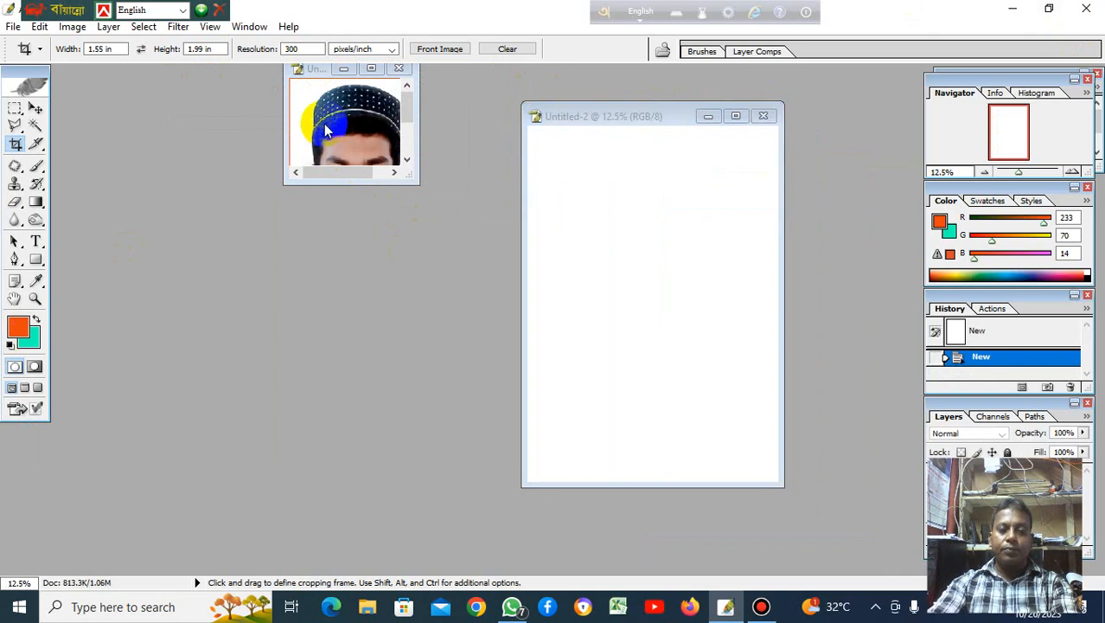
drag(323, 123, 567, 142)
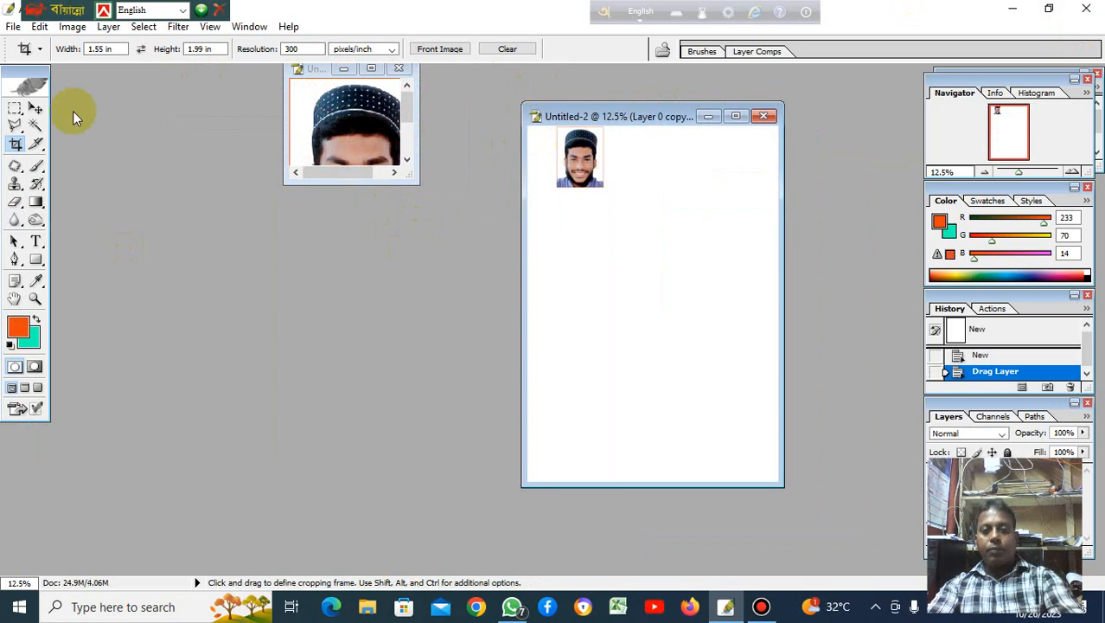
click(33, 109)
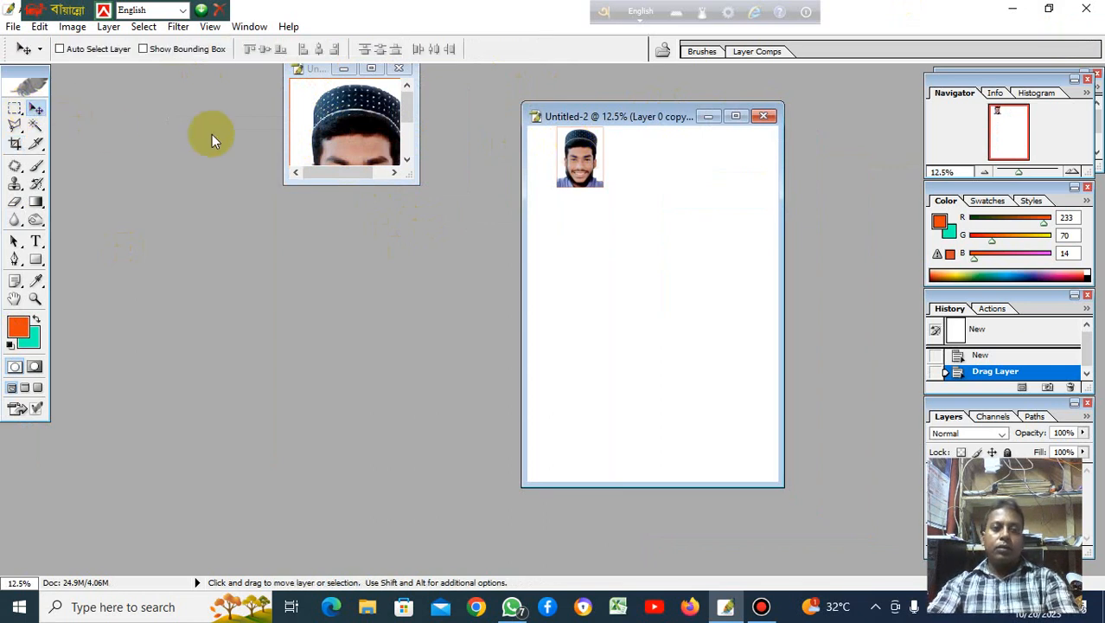
key(Down)
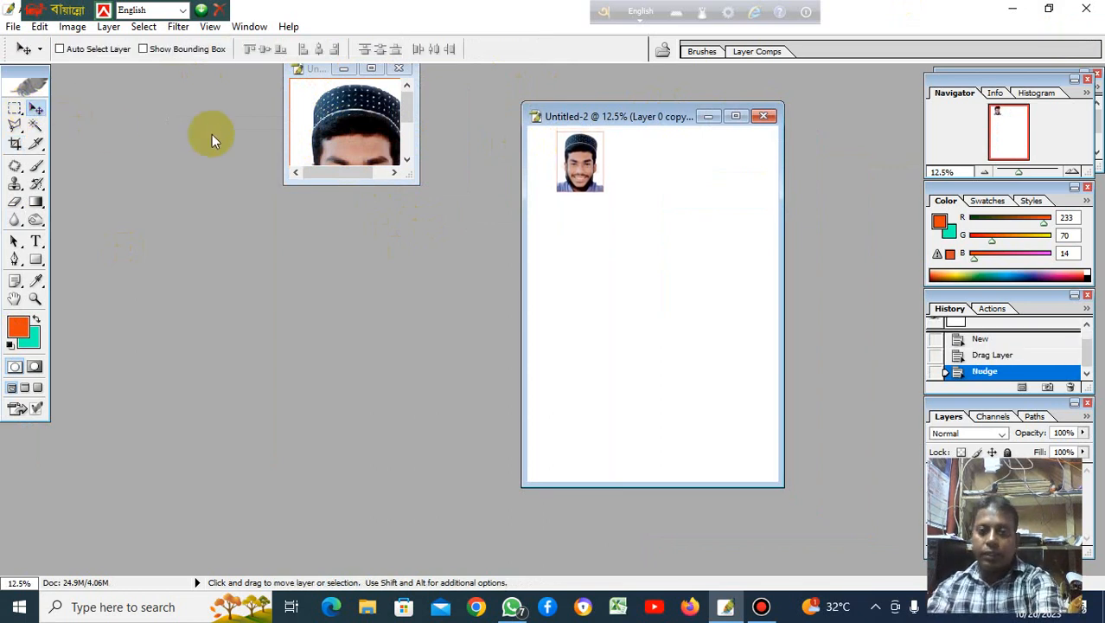
key(Down)
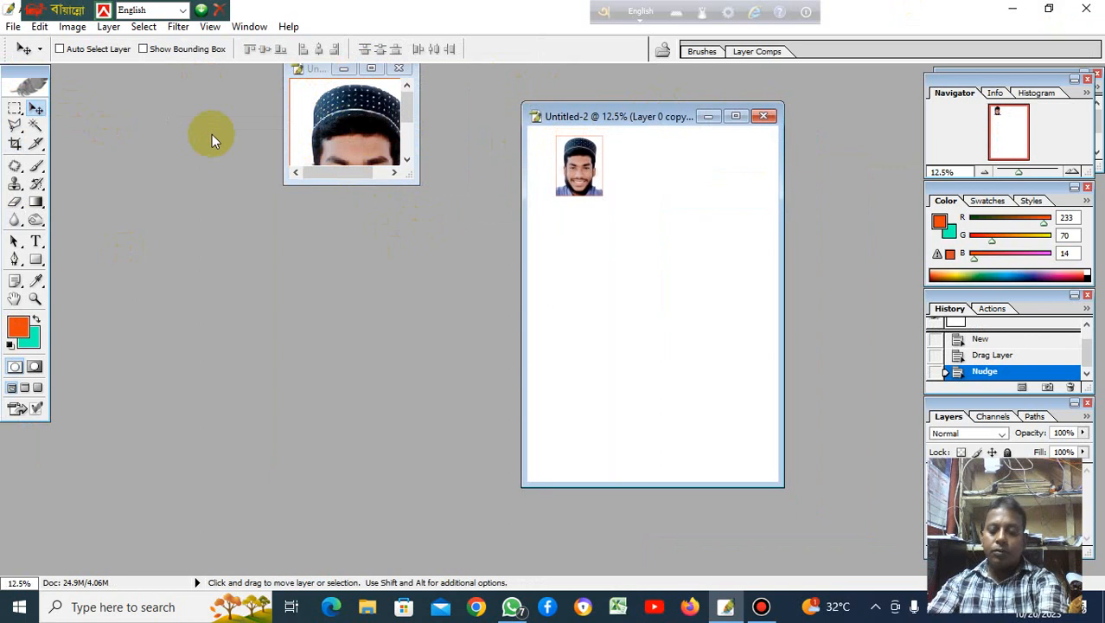
key(Left)
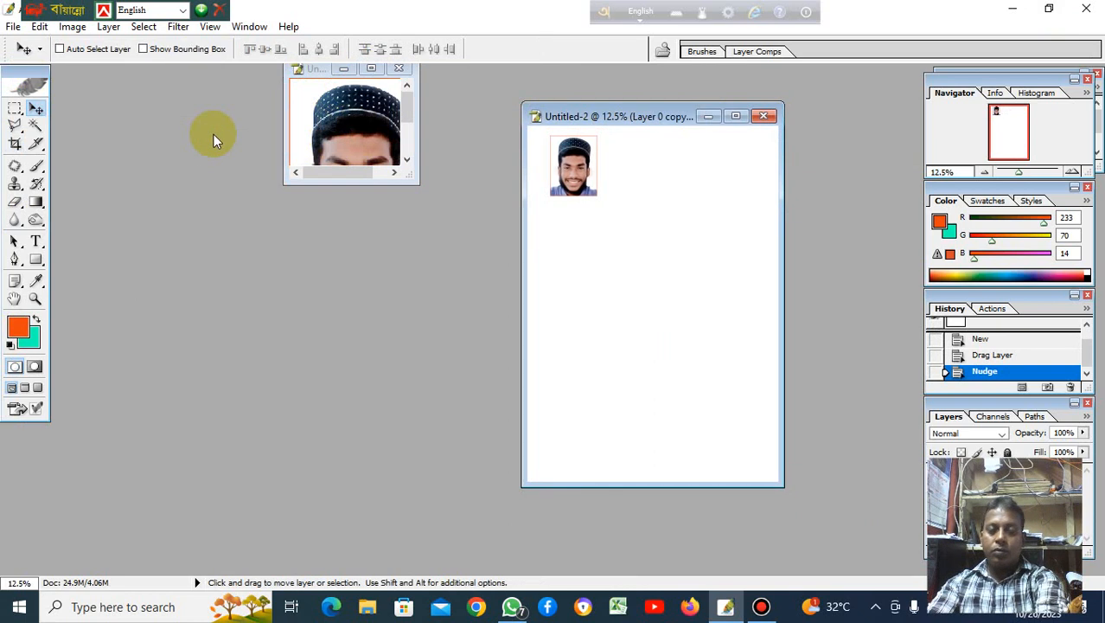
key(Left)
key(Left)
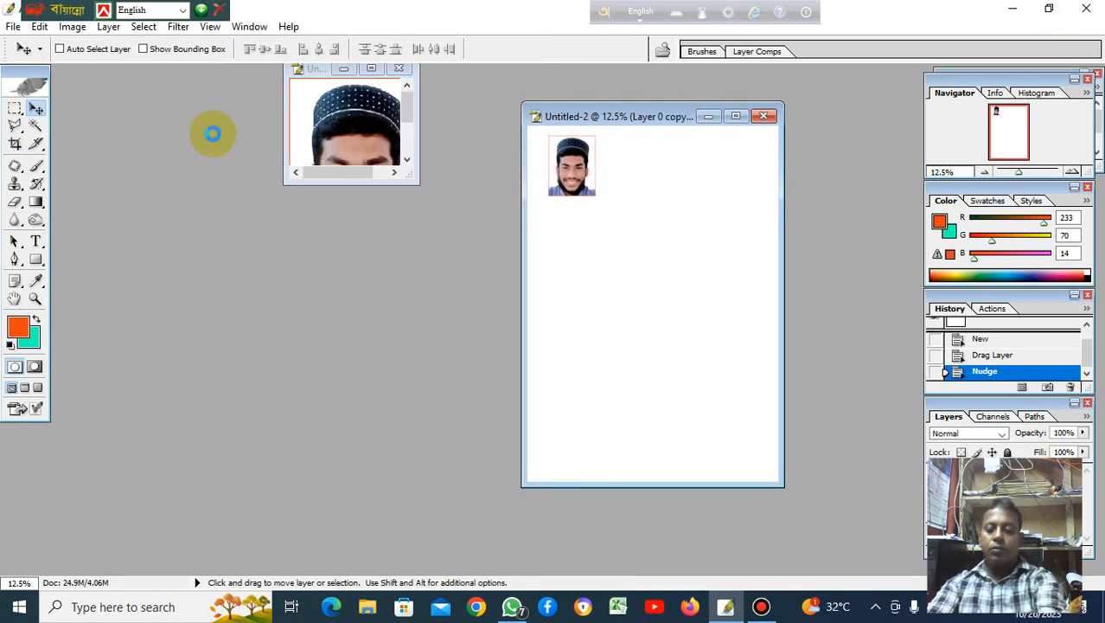
key(Left)
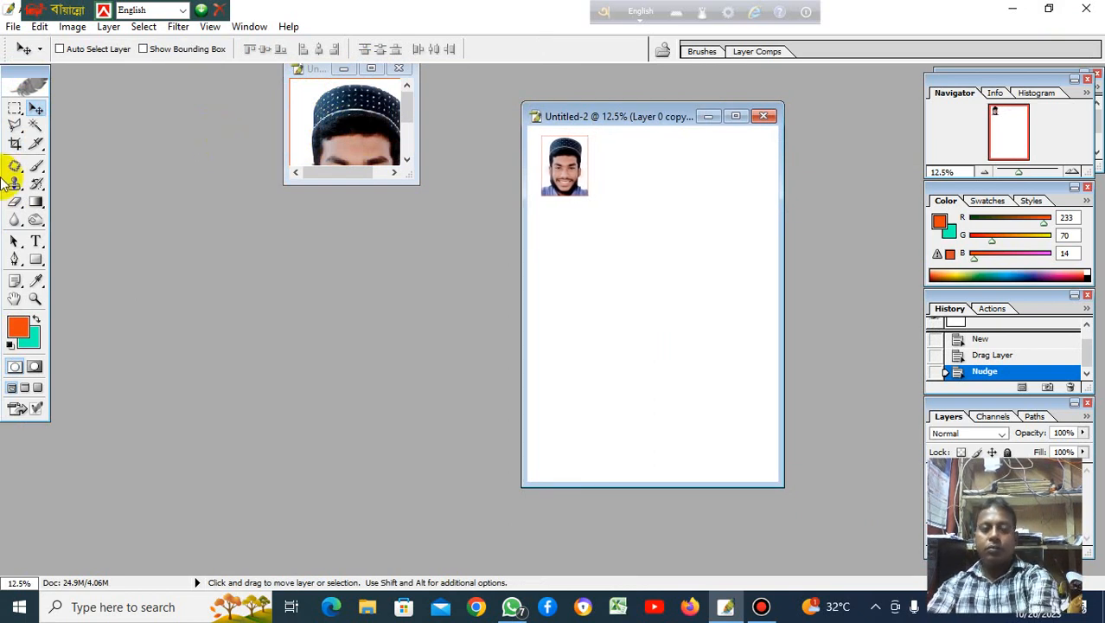
- Duplicate the portrait across the upper part of the A4 page to form two rows of four photos
click(16, 143)
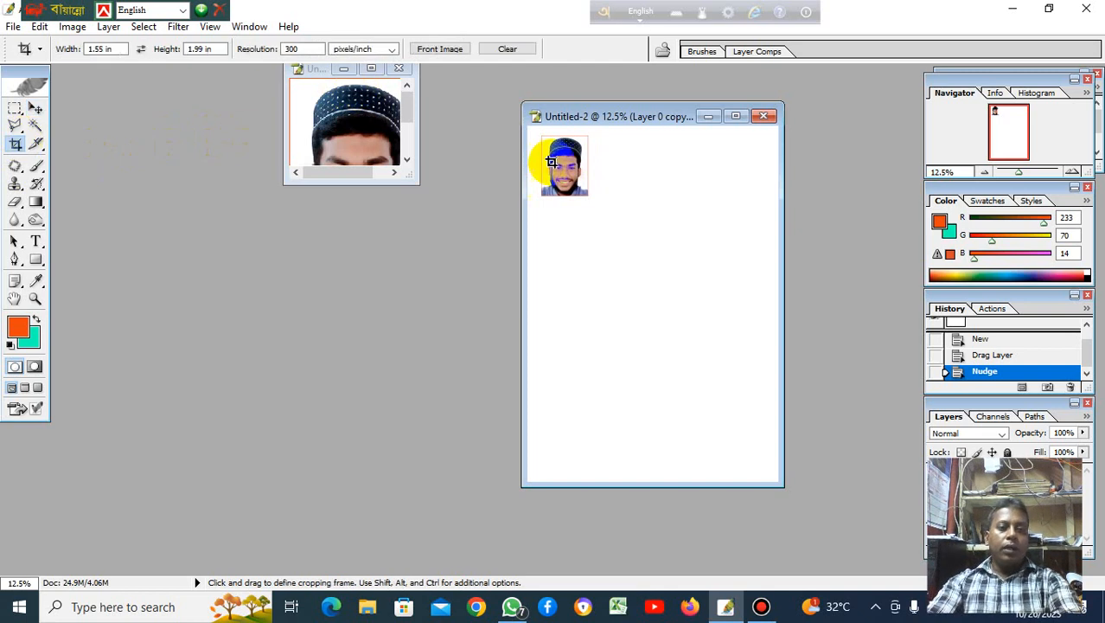
key(ctrl)
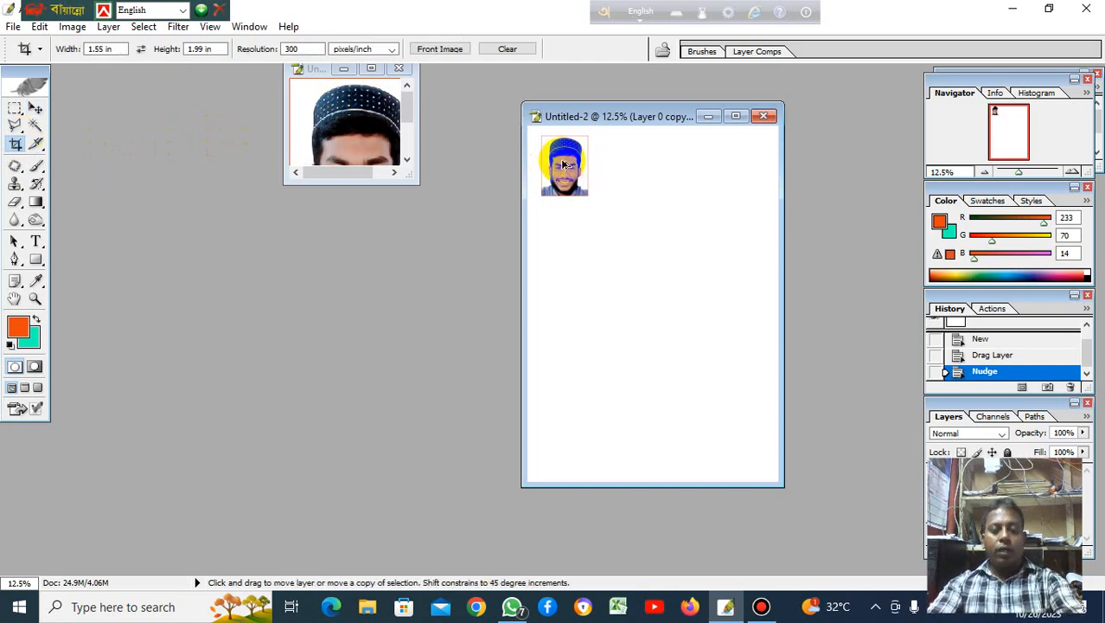
drag(563, 164, 720, 242)
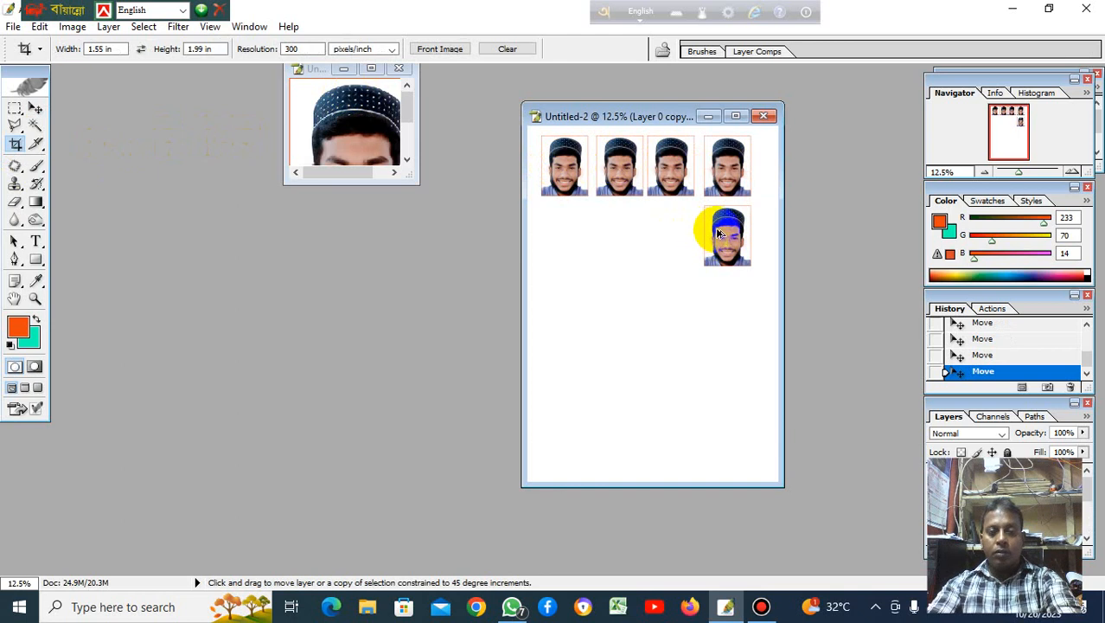
drag(713, 227, 564, 218)
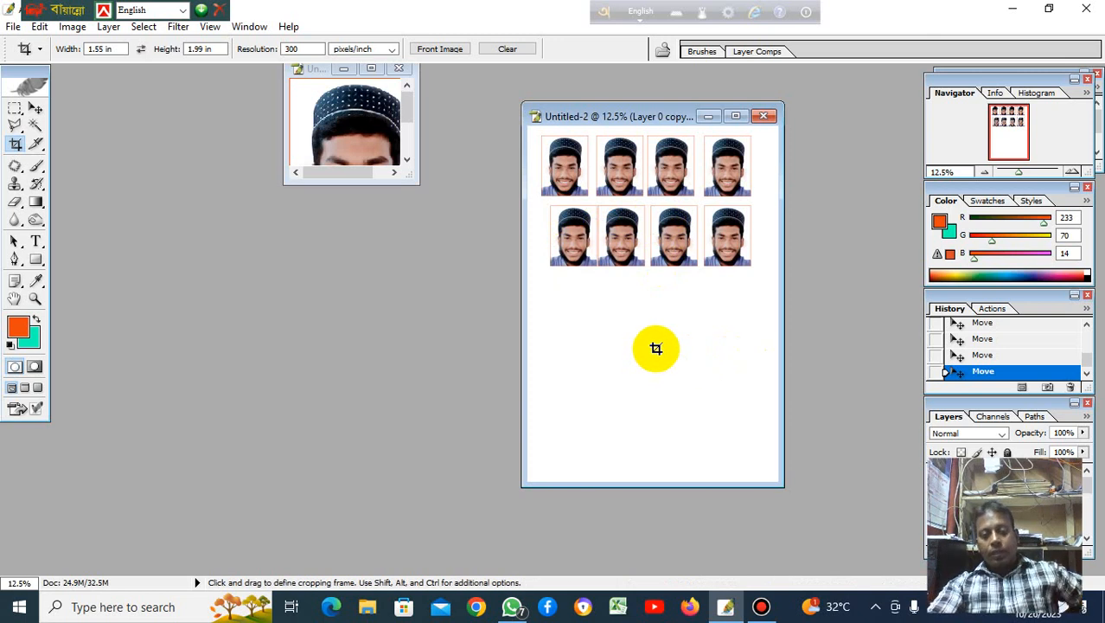
- Review the print settings and the Microsoft Print to PDF layout properties for the photo sheet, then close them without printing
key(ctrl)
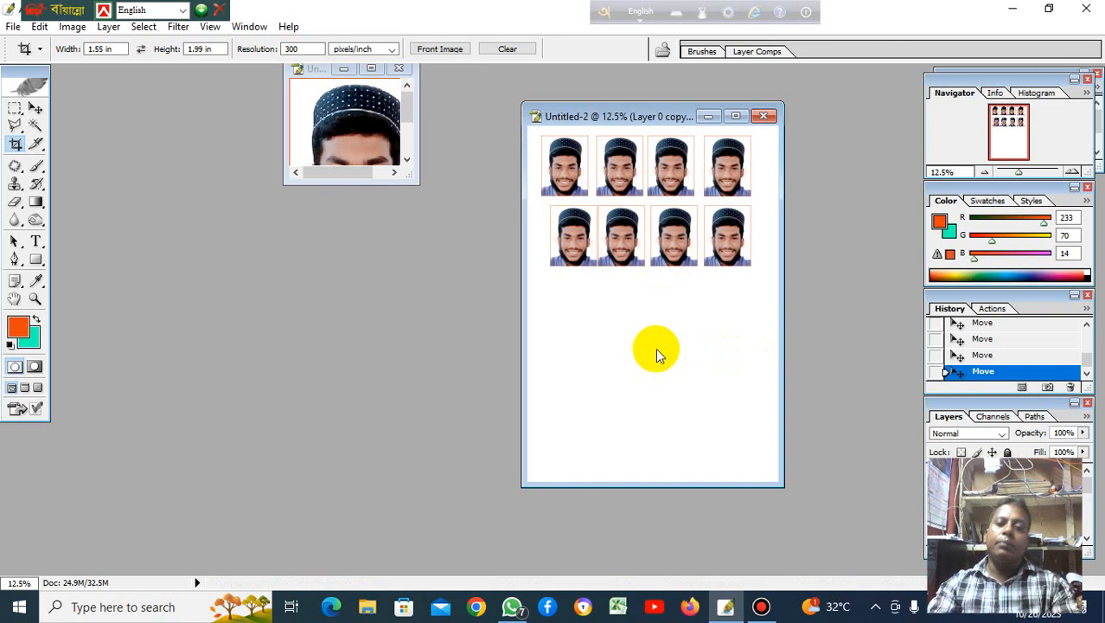
key(ctrl+alt+p)
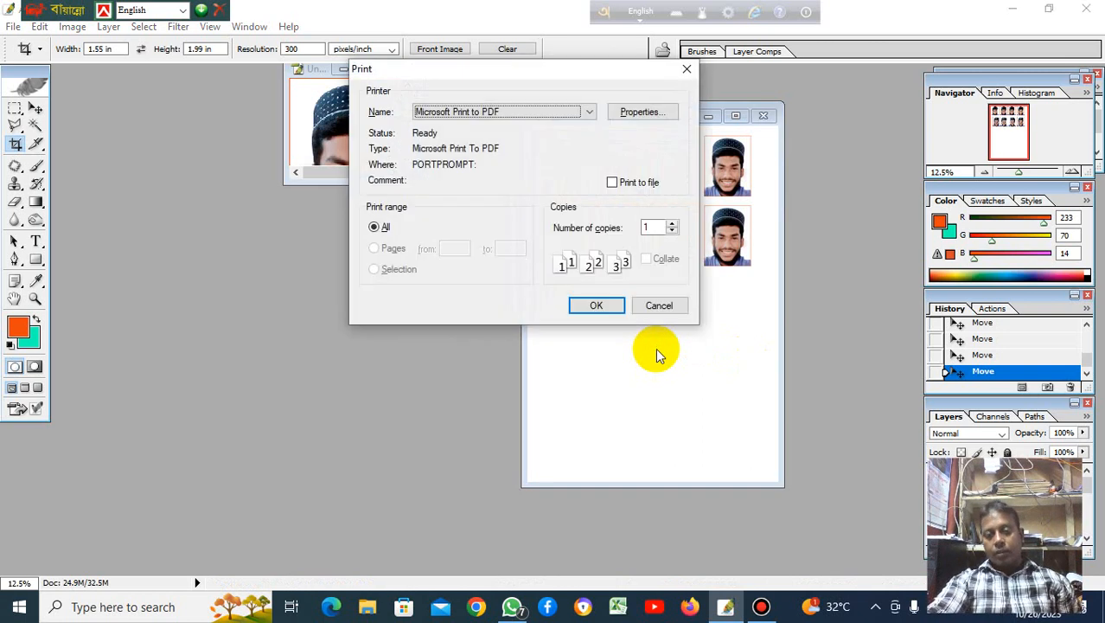
click(666, 112)
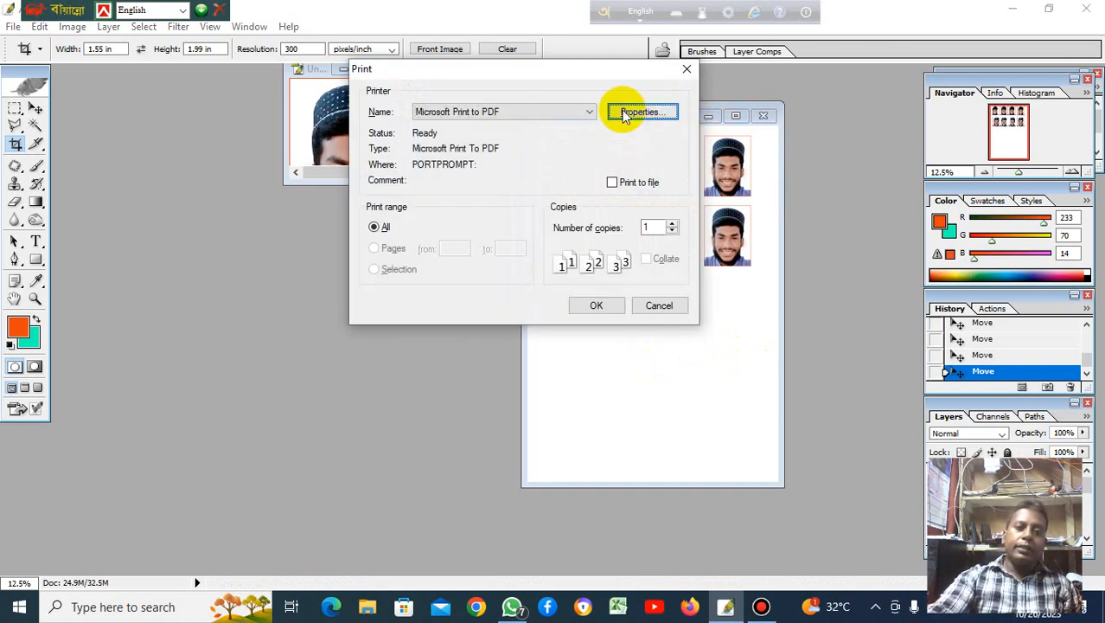
click(625, 115)
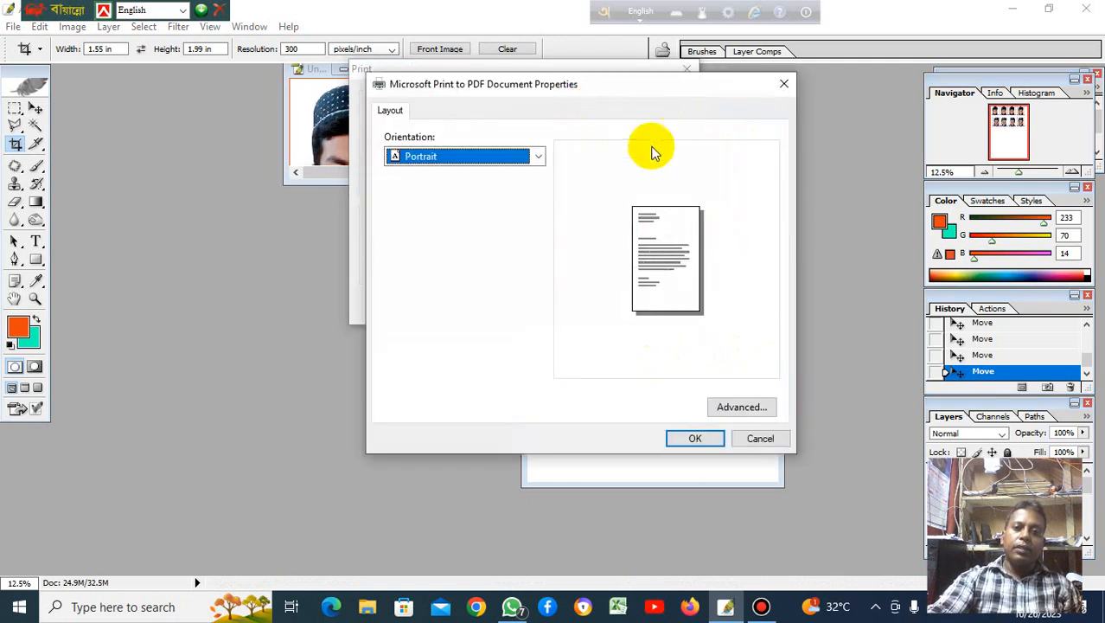
click(785, 90)
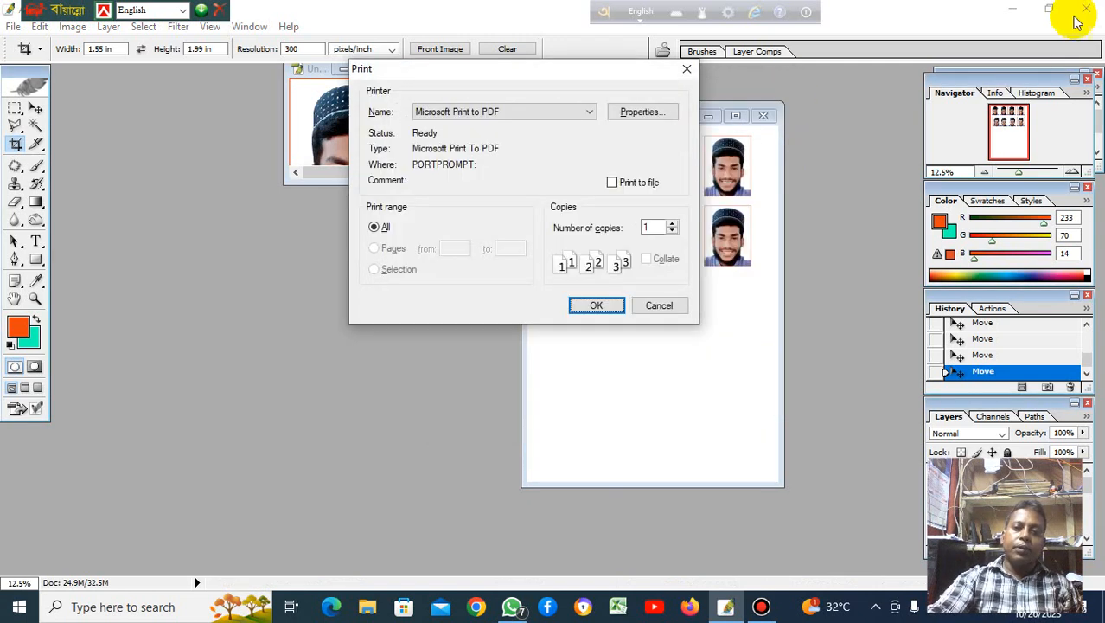
click(684, 73)
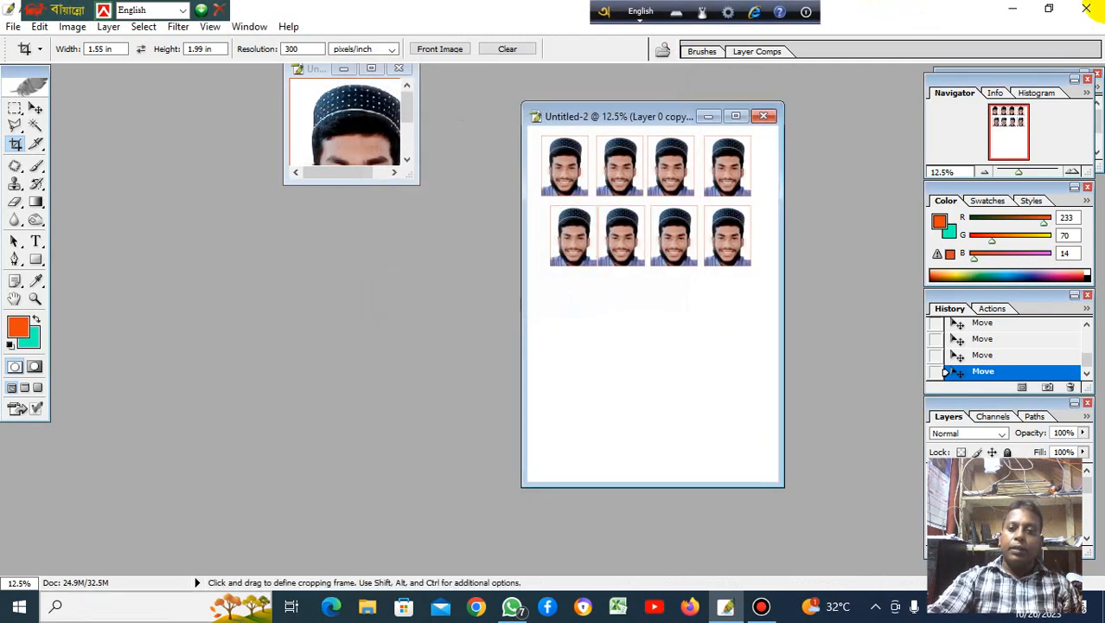
click(1013, 13)
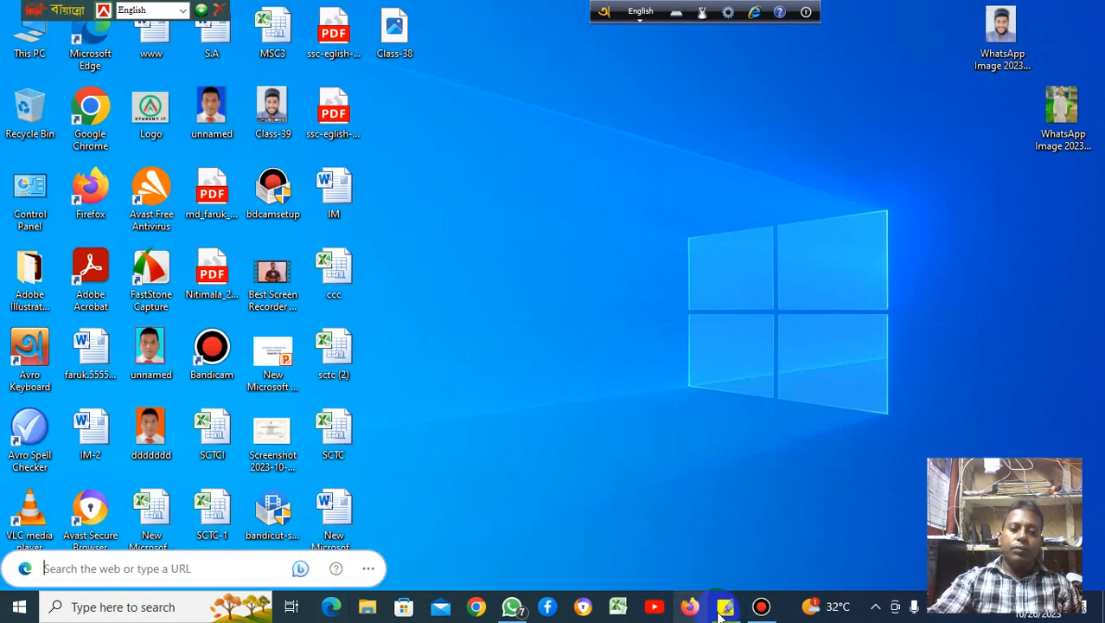
click(216, 350)
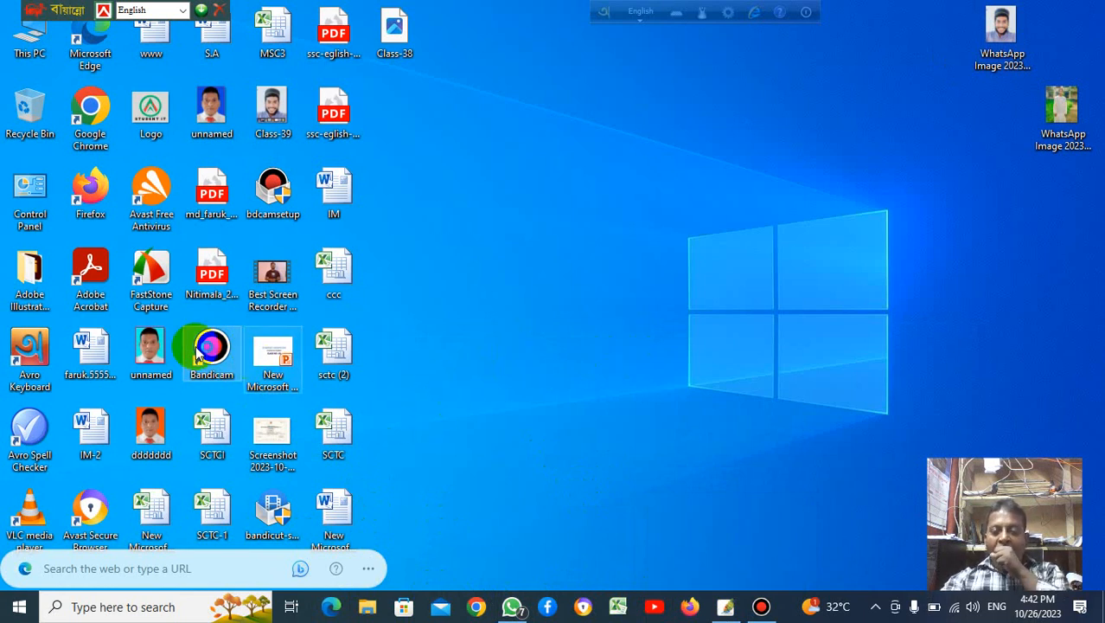
click(761, 607)
click(929, 131)
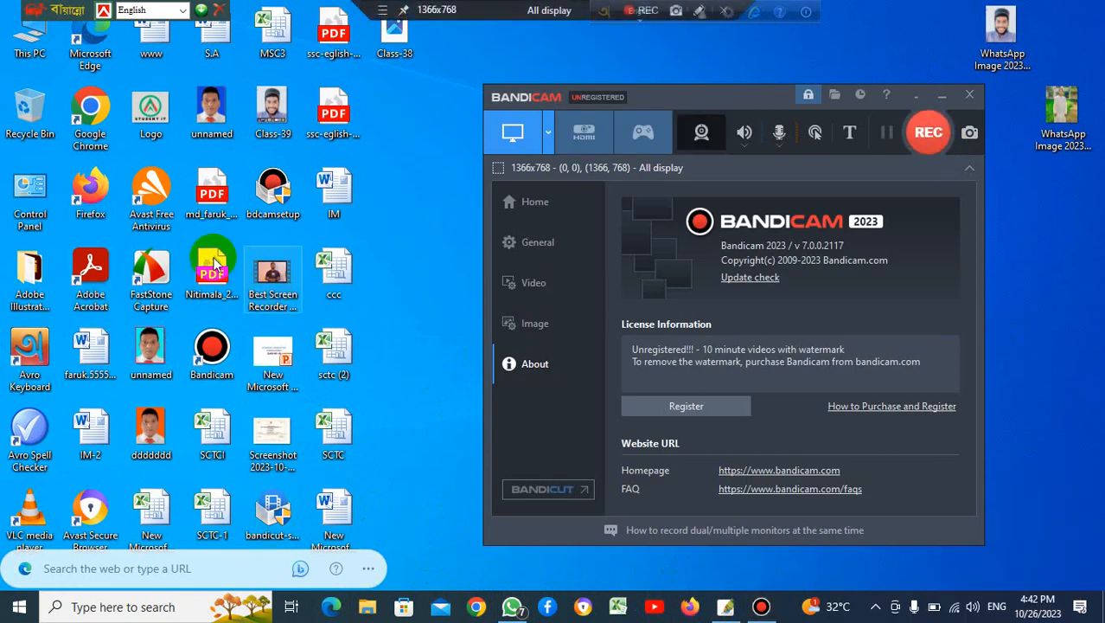
click(148, 281)
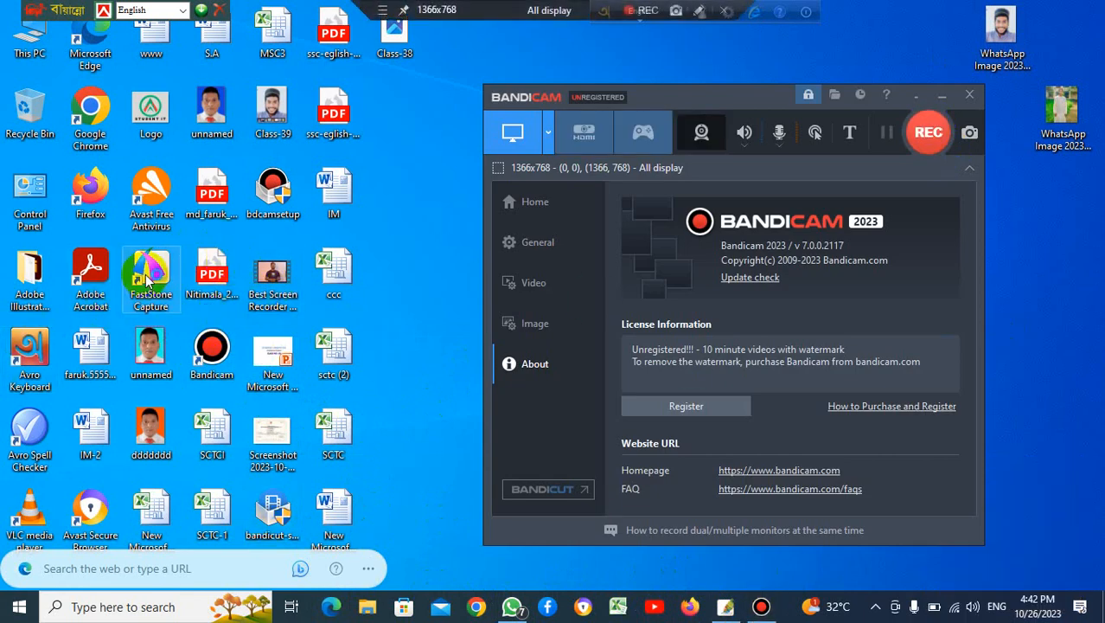